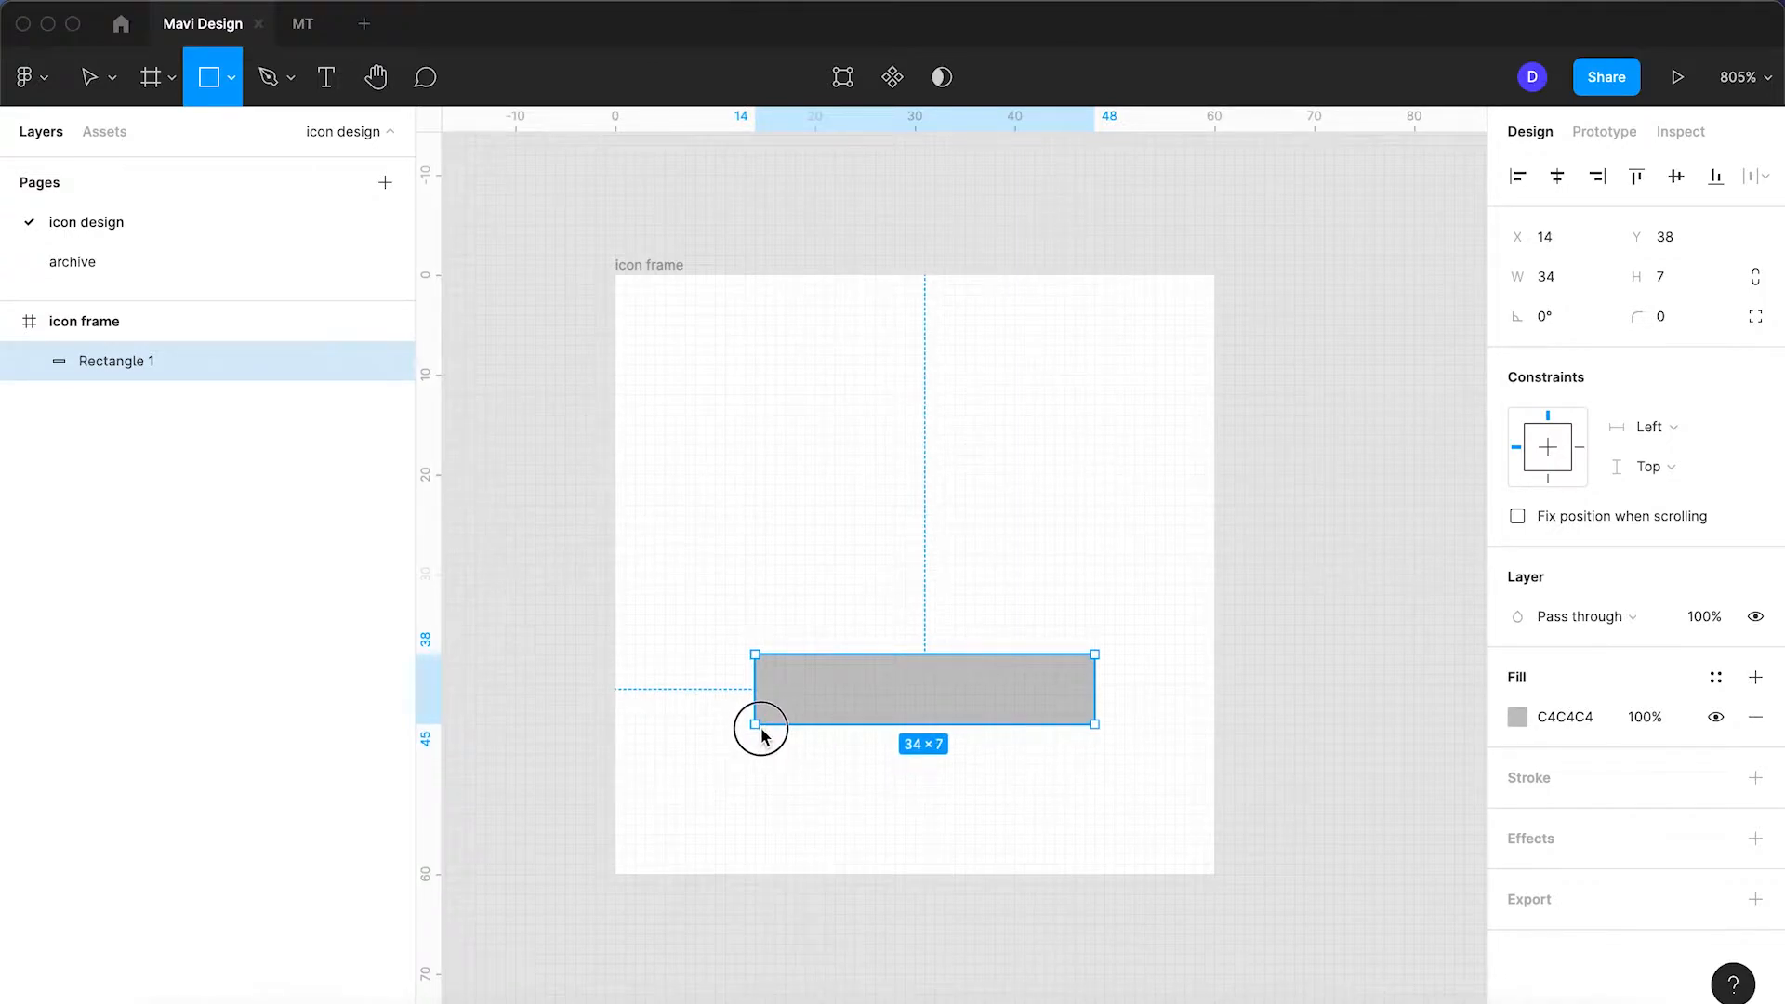
# Step: Resize the rectangle to 40 × 8 by extending its lower and left edges
pyautogui.scroll(5, 948, 704)
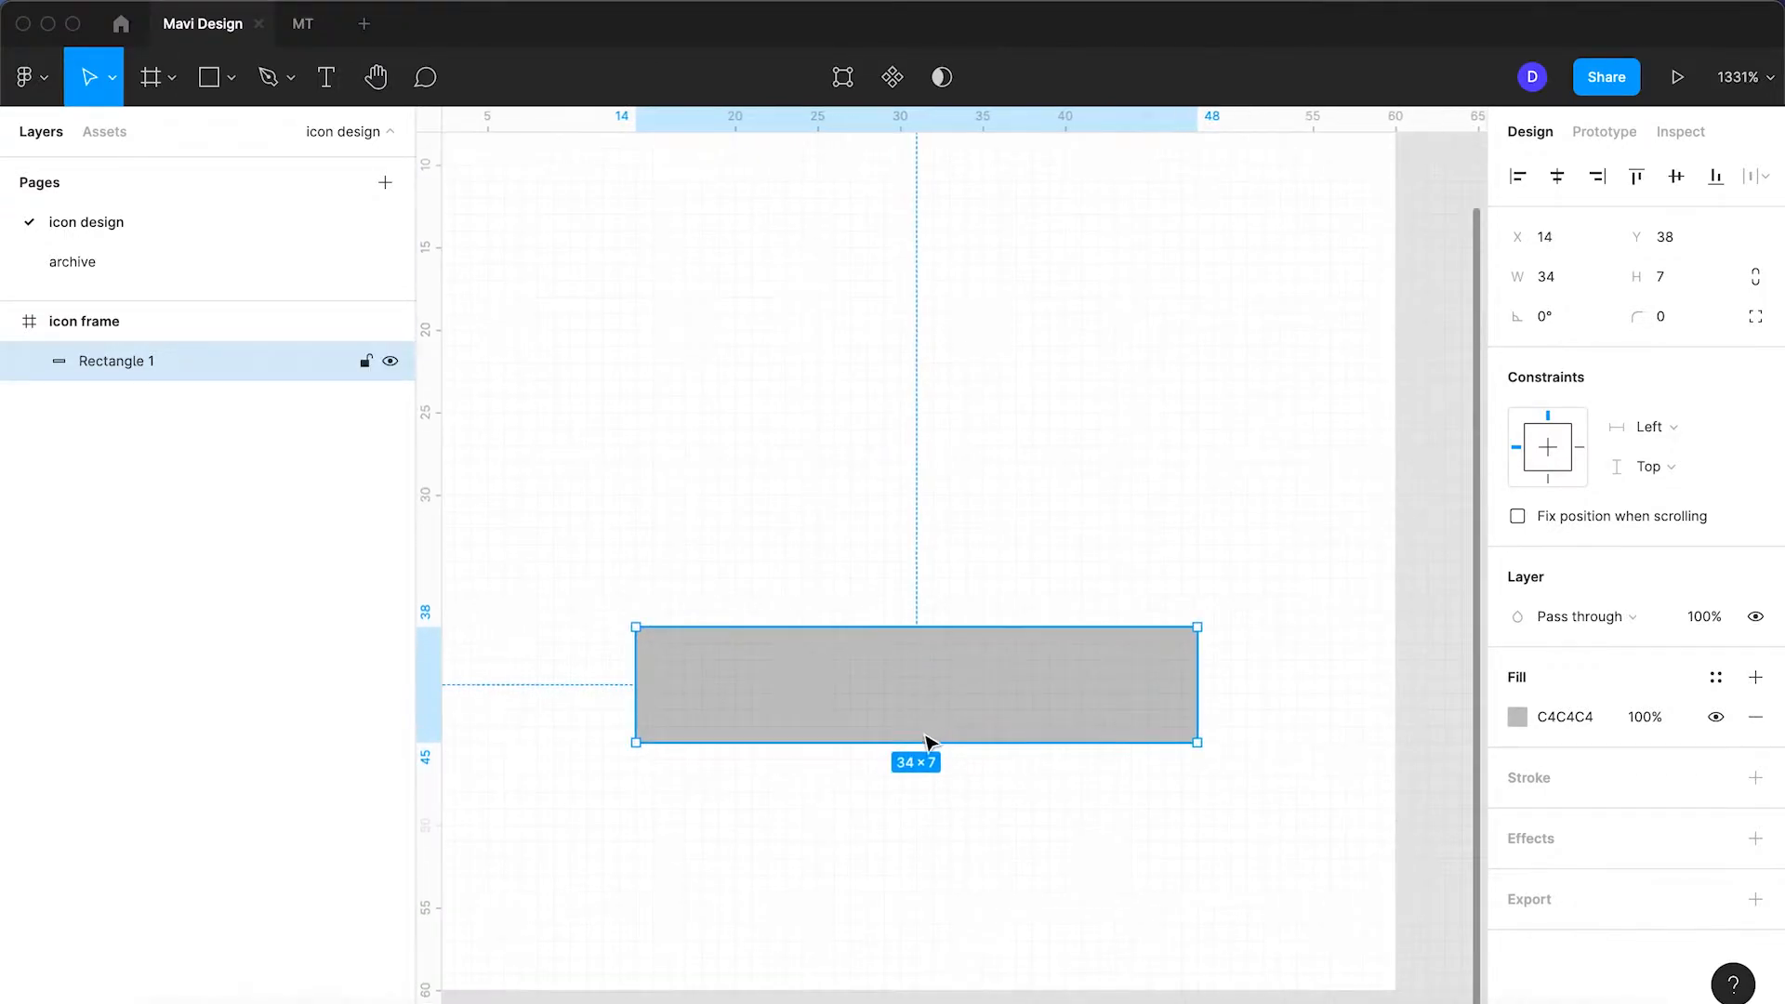
pyautogui.moveTo(921, 751); pyautogui.dragTo(920, 760)
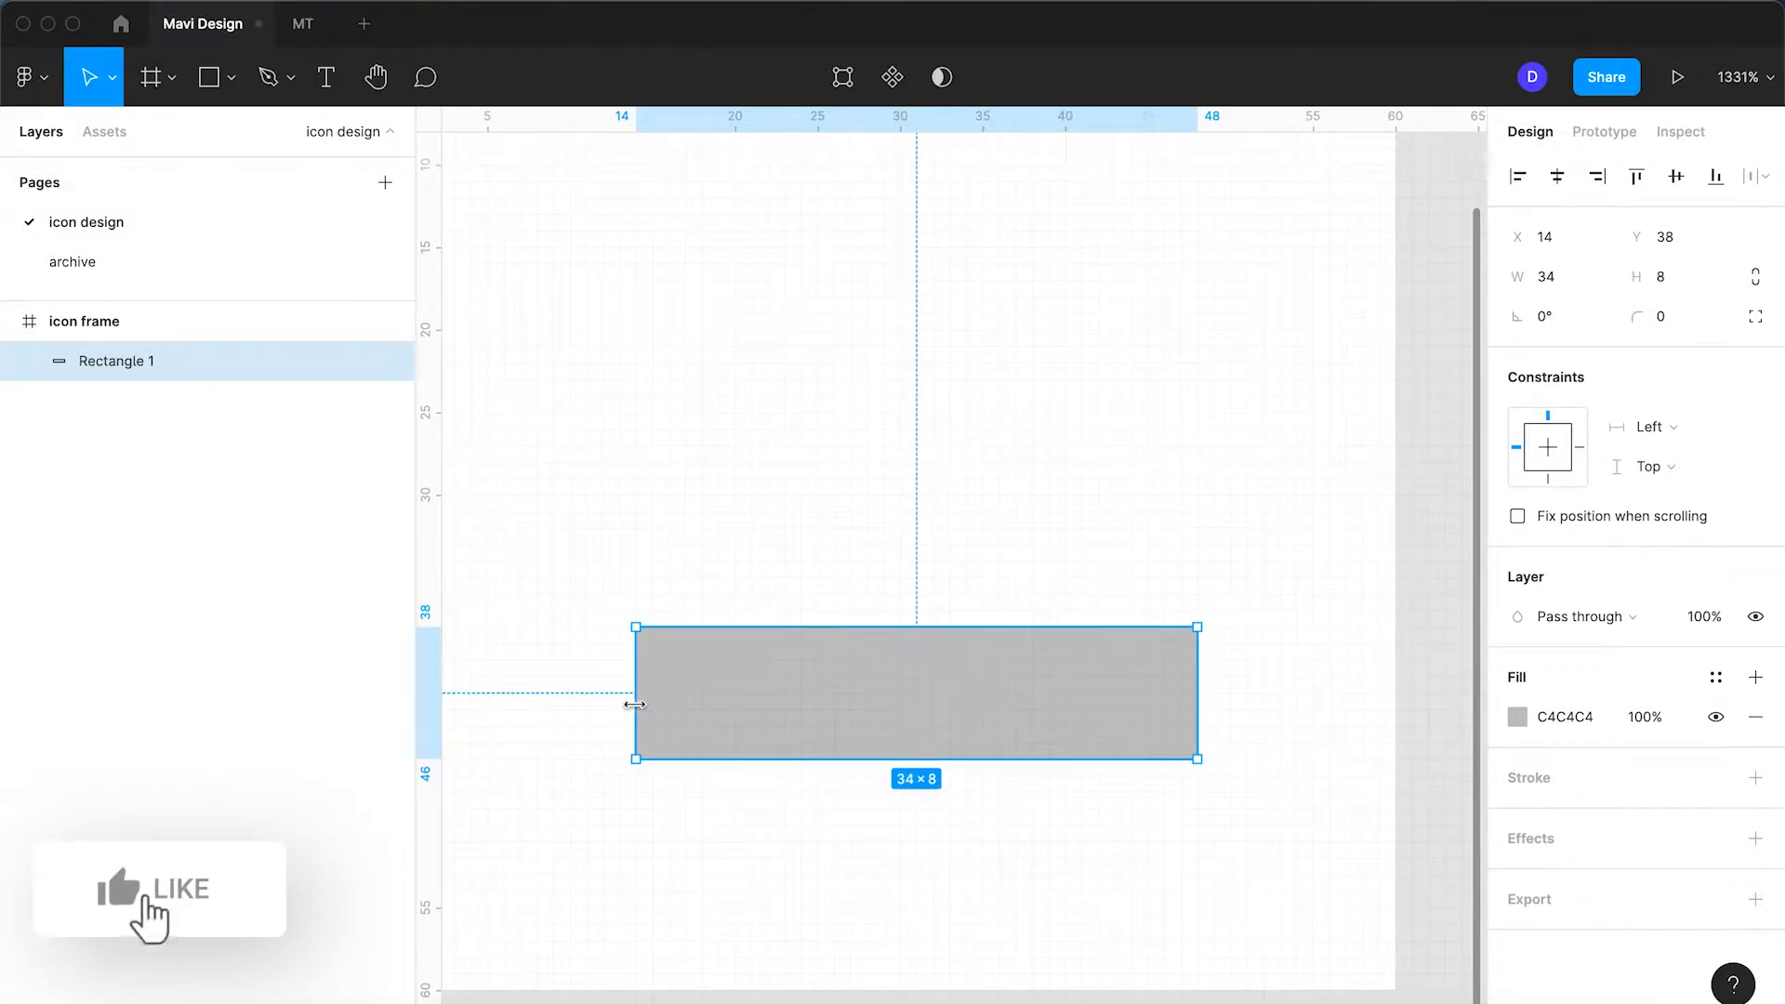
pyautogui.moveTo(635, 704); pyautogui.dragTo(541, 706)
# Step: Round the rectangle's two left corners with a corner radius of 4
pyautogui.doubleClick(617, 677)
pyautogui.click(538, 628)
pyautogui.keyDown('shift'); pyautogui.click(539, 758); pyautogui.keyUp('shift')
pyautogui.click(1542, 358)
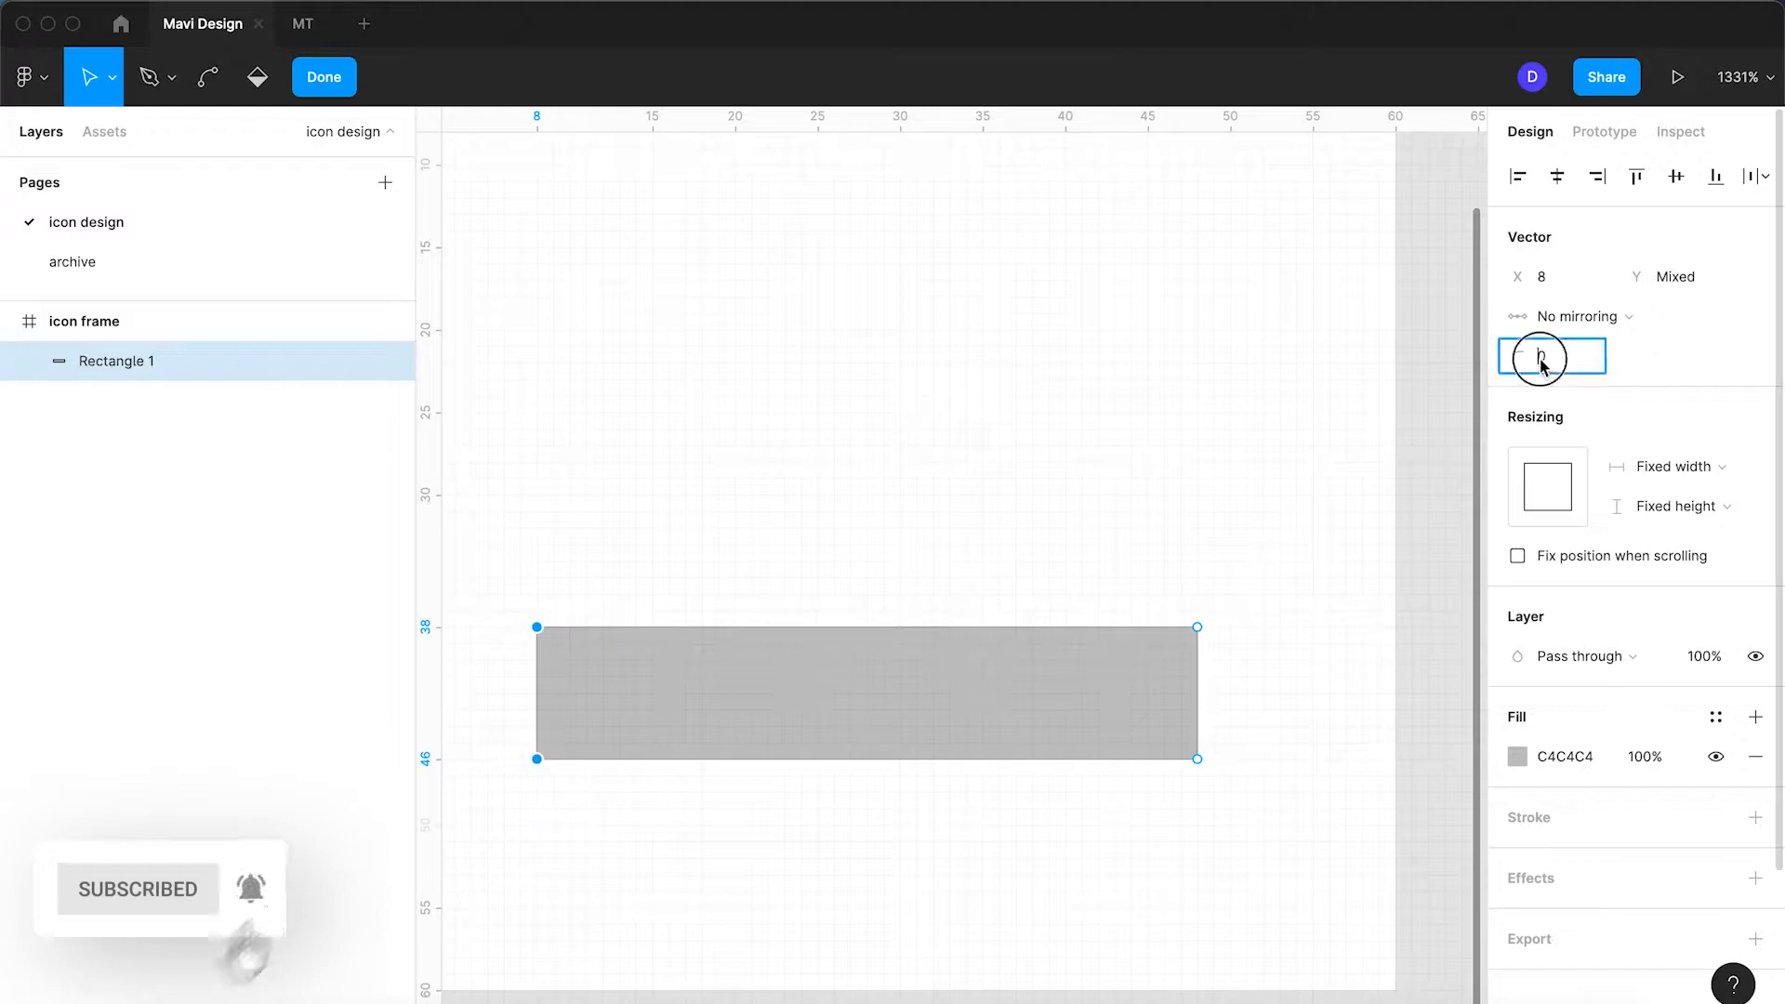
pyautogui.write('4')
pyautogui.press('Return')
pyautogui.press('Return')
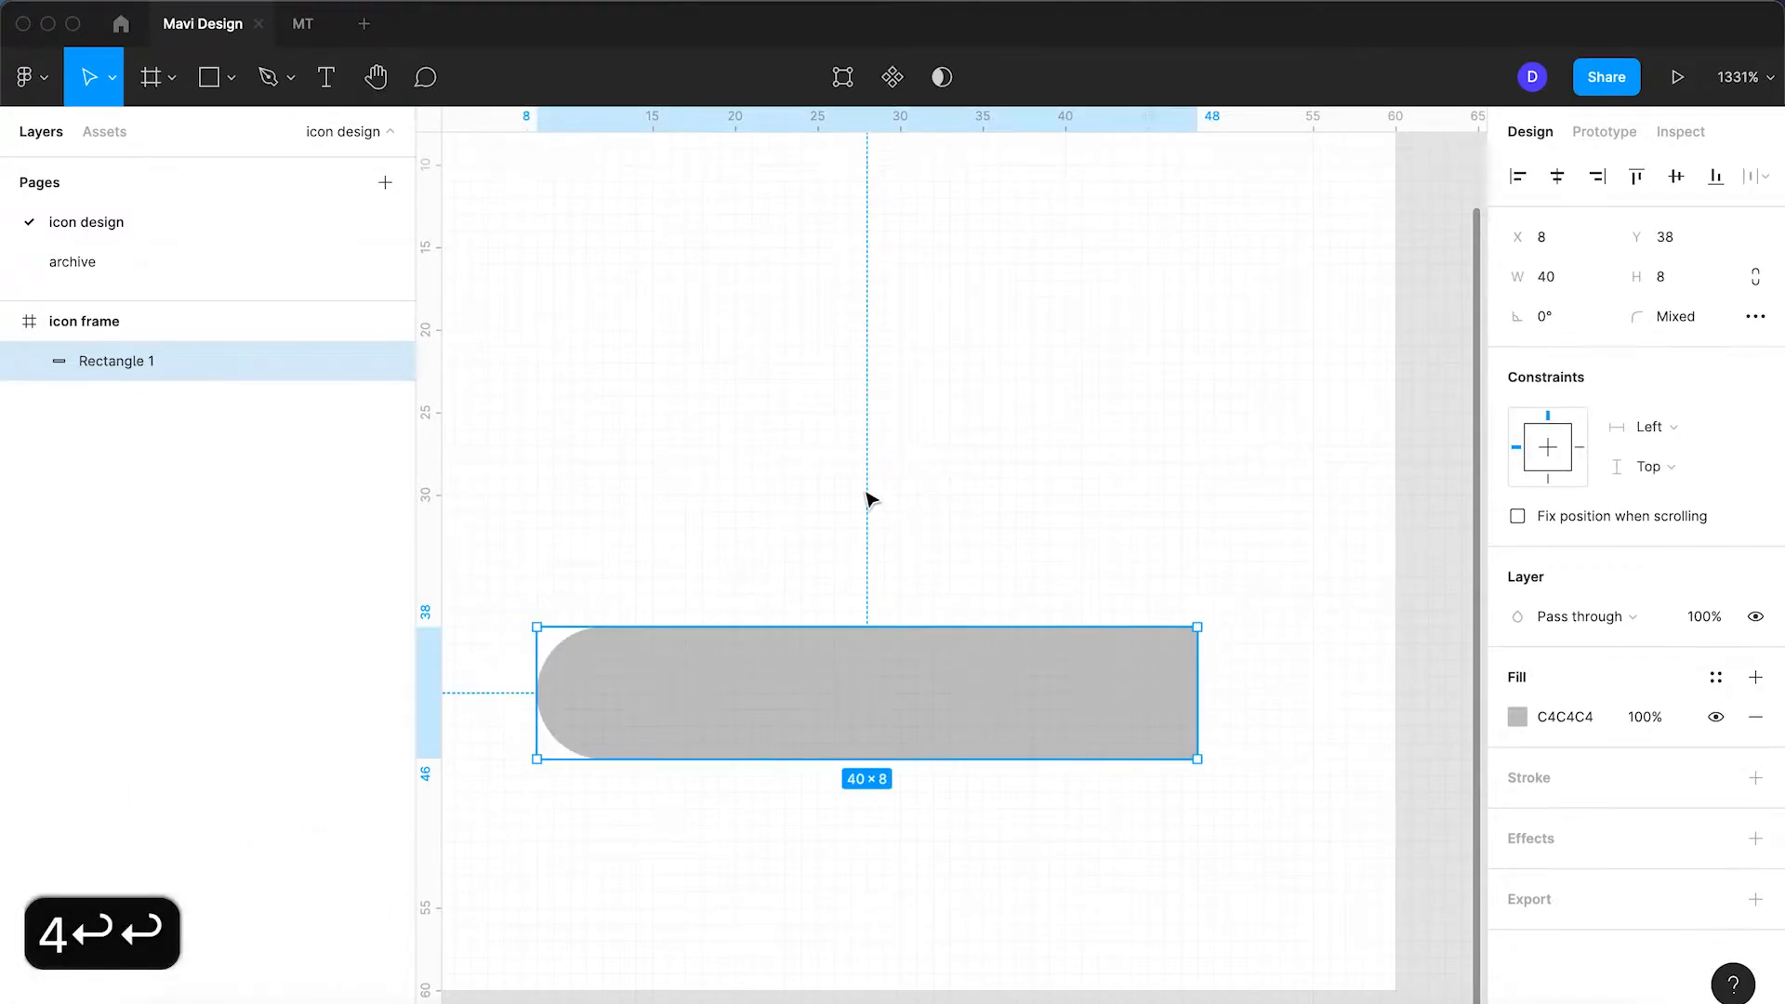
# Step: Give the rounded rectangle a black inside stroke of width 2 and remove its fill
pyautogui.click(1754, 778)
pyautogui.click(1588, 860)
pyautogui.press('Up')
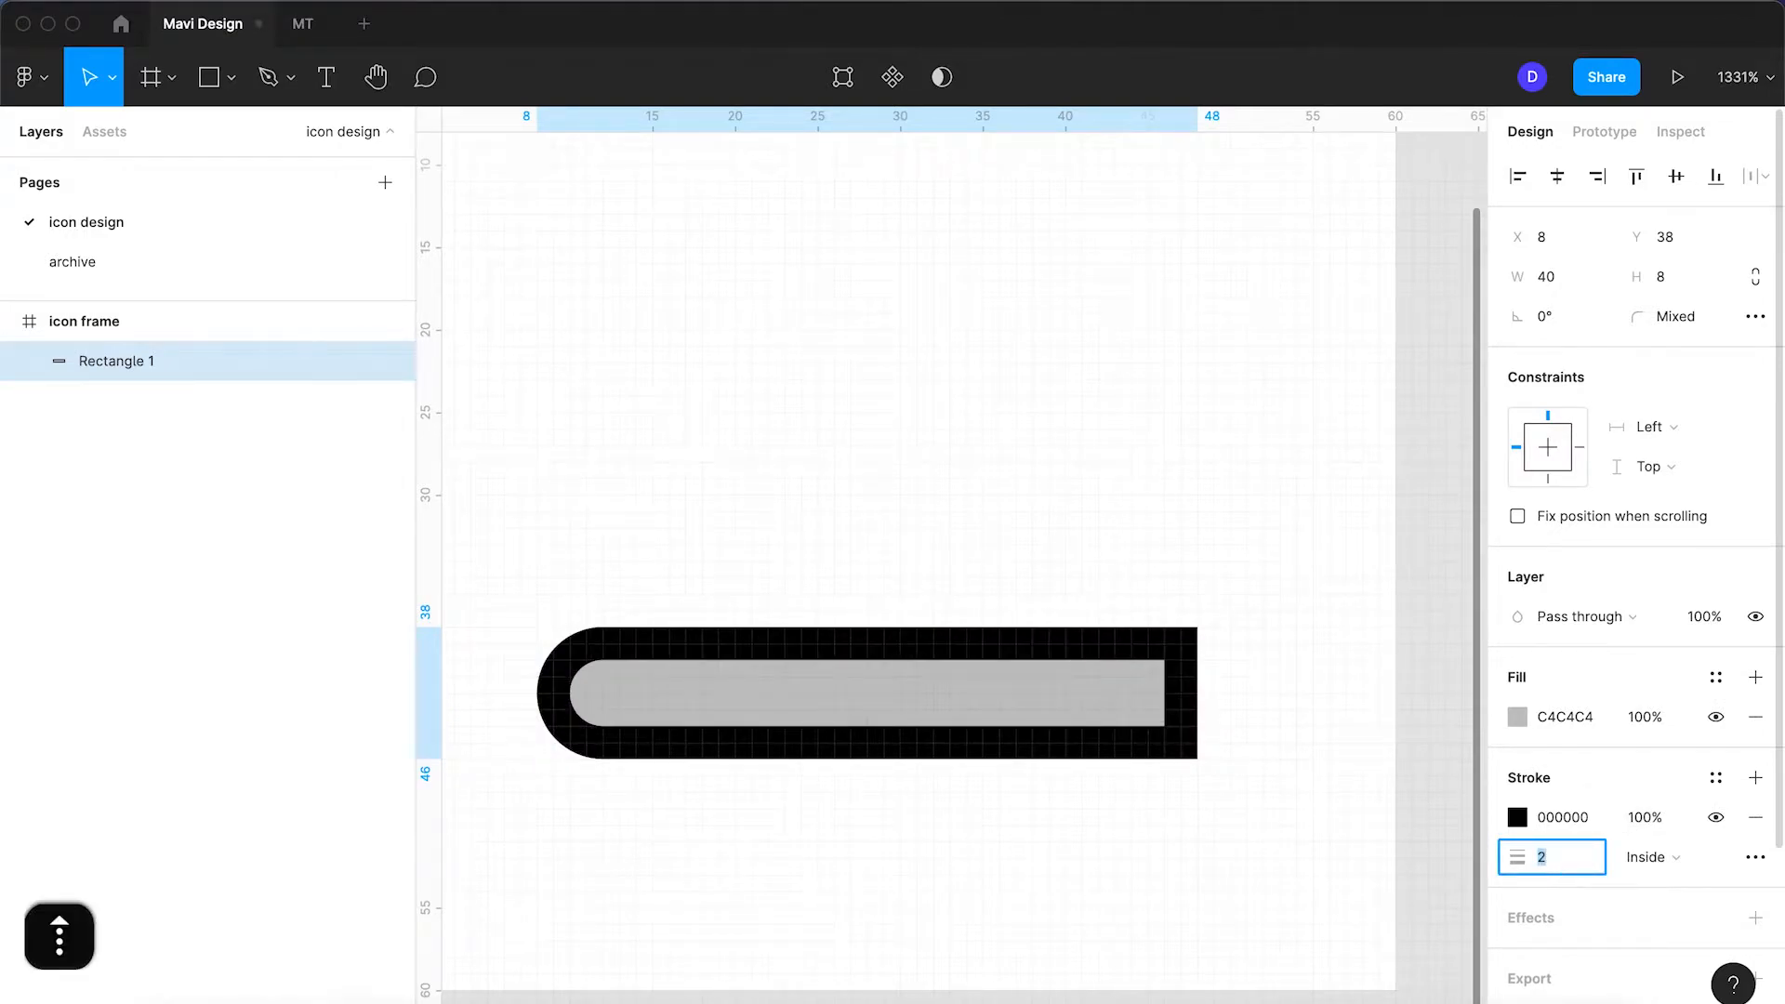
pyautogui.click(1756, 724)
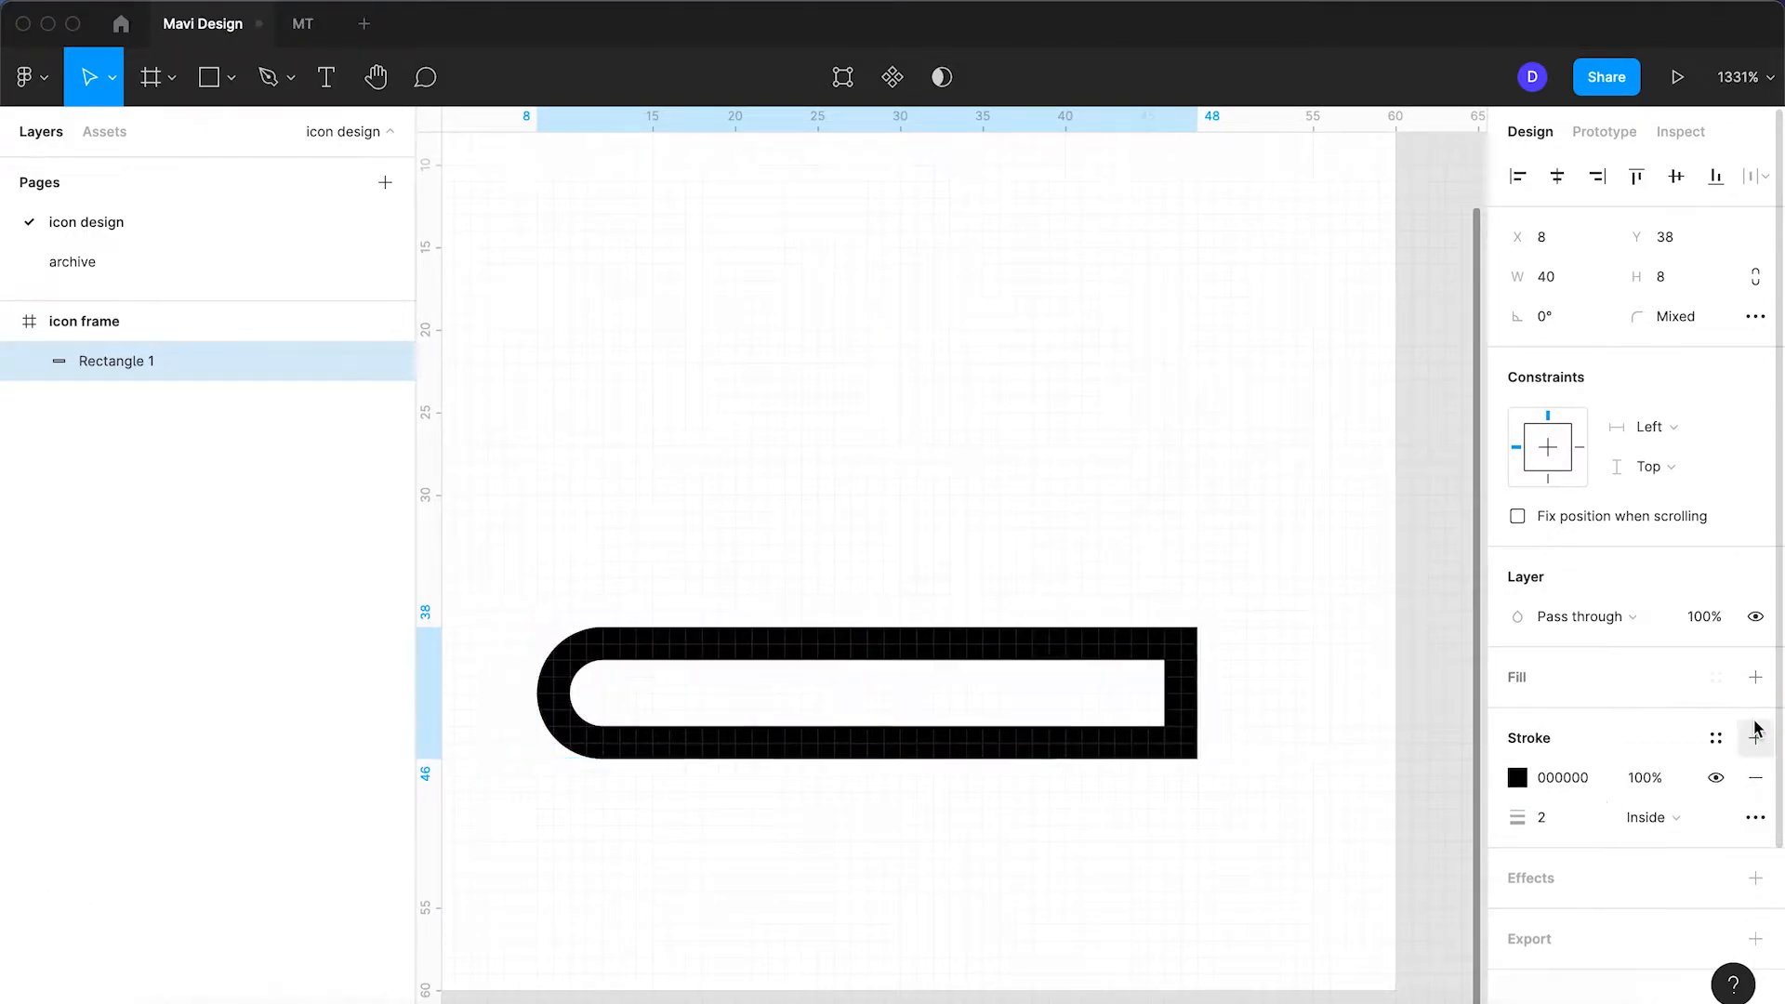
pyautogui.click(1157, 546)
# Step: Delete the rounded rectangle's right edge so the outline is open on that side
pyautogui.press('space')
pyautogui.moveTo(1002, 525); pyautogui.dragTo(1116, 521)
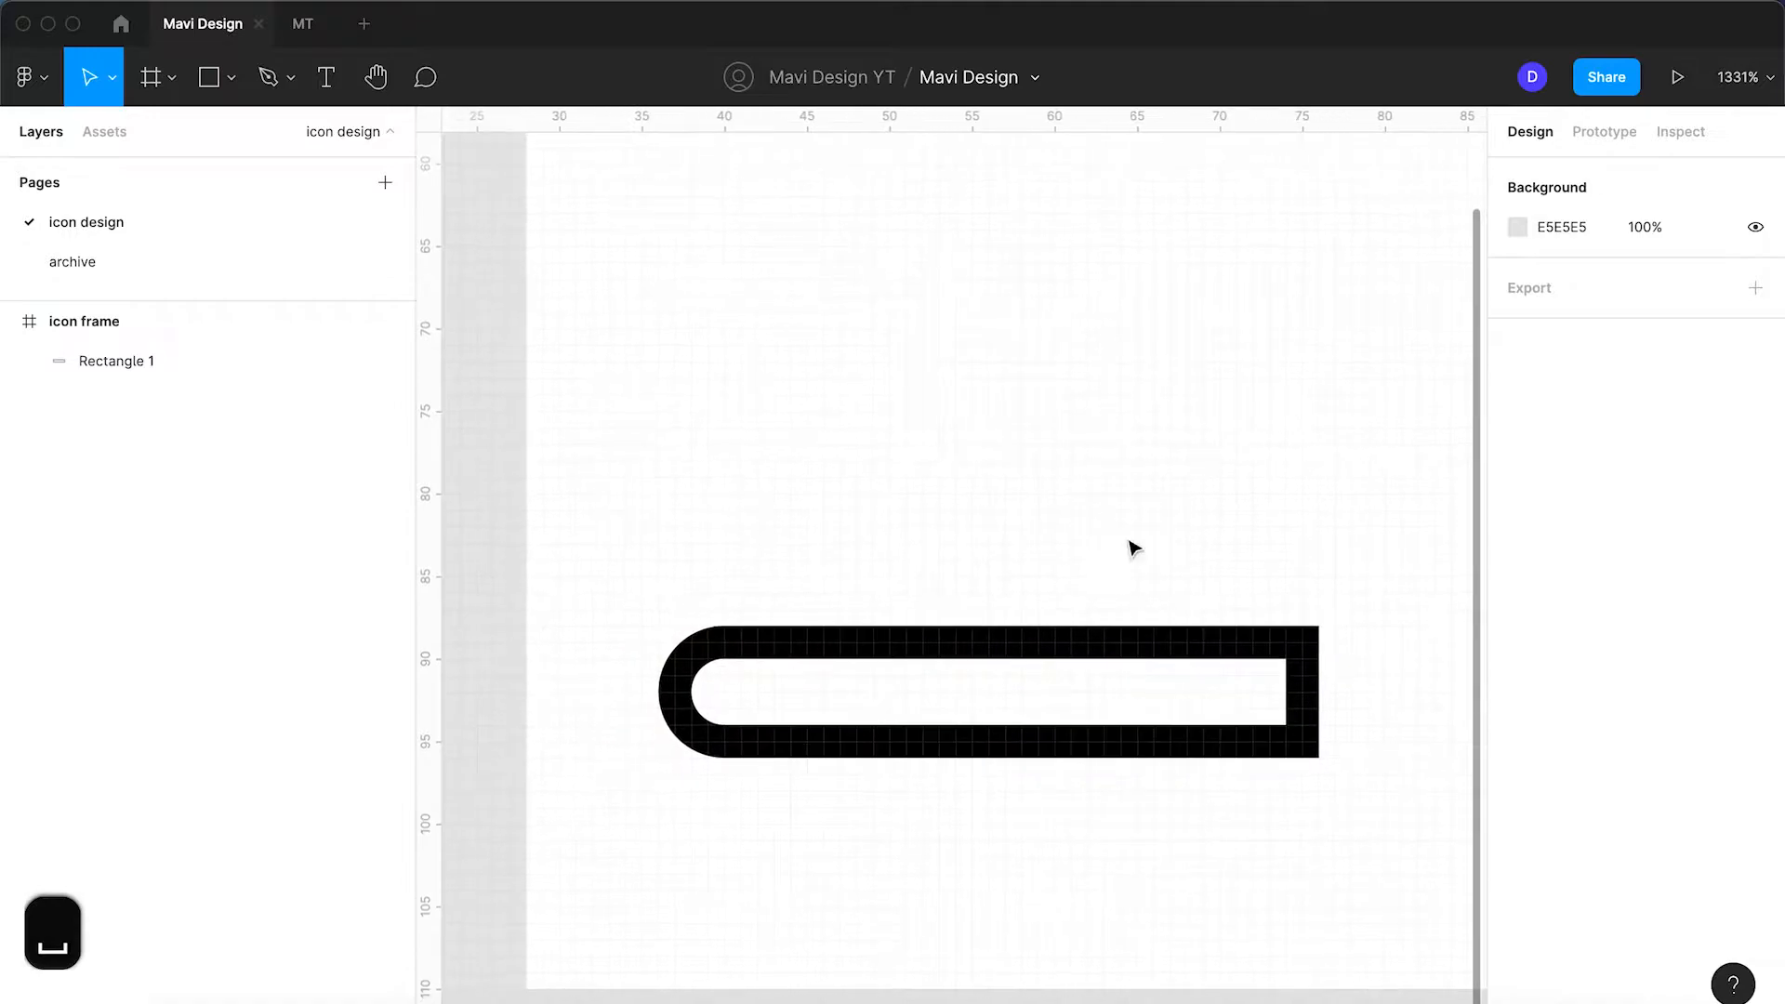
pyautogui.click(1204, 658)
pyautogui.doubleClick(1307, 707)
pyautogui.click(1319, 693)
pyautogui.press('BackSpace')
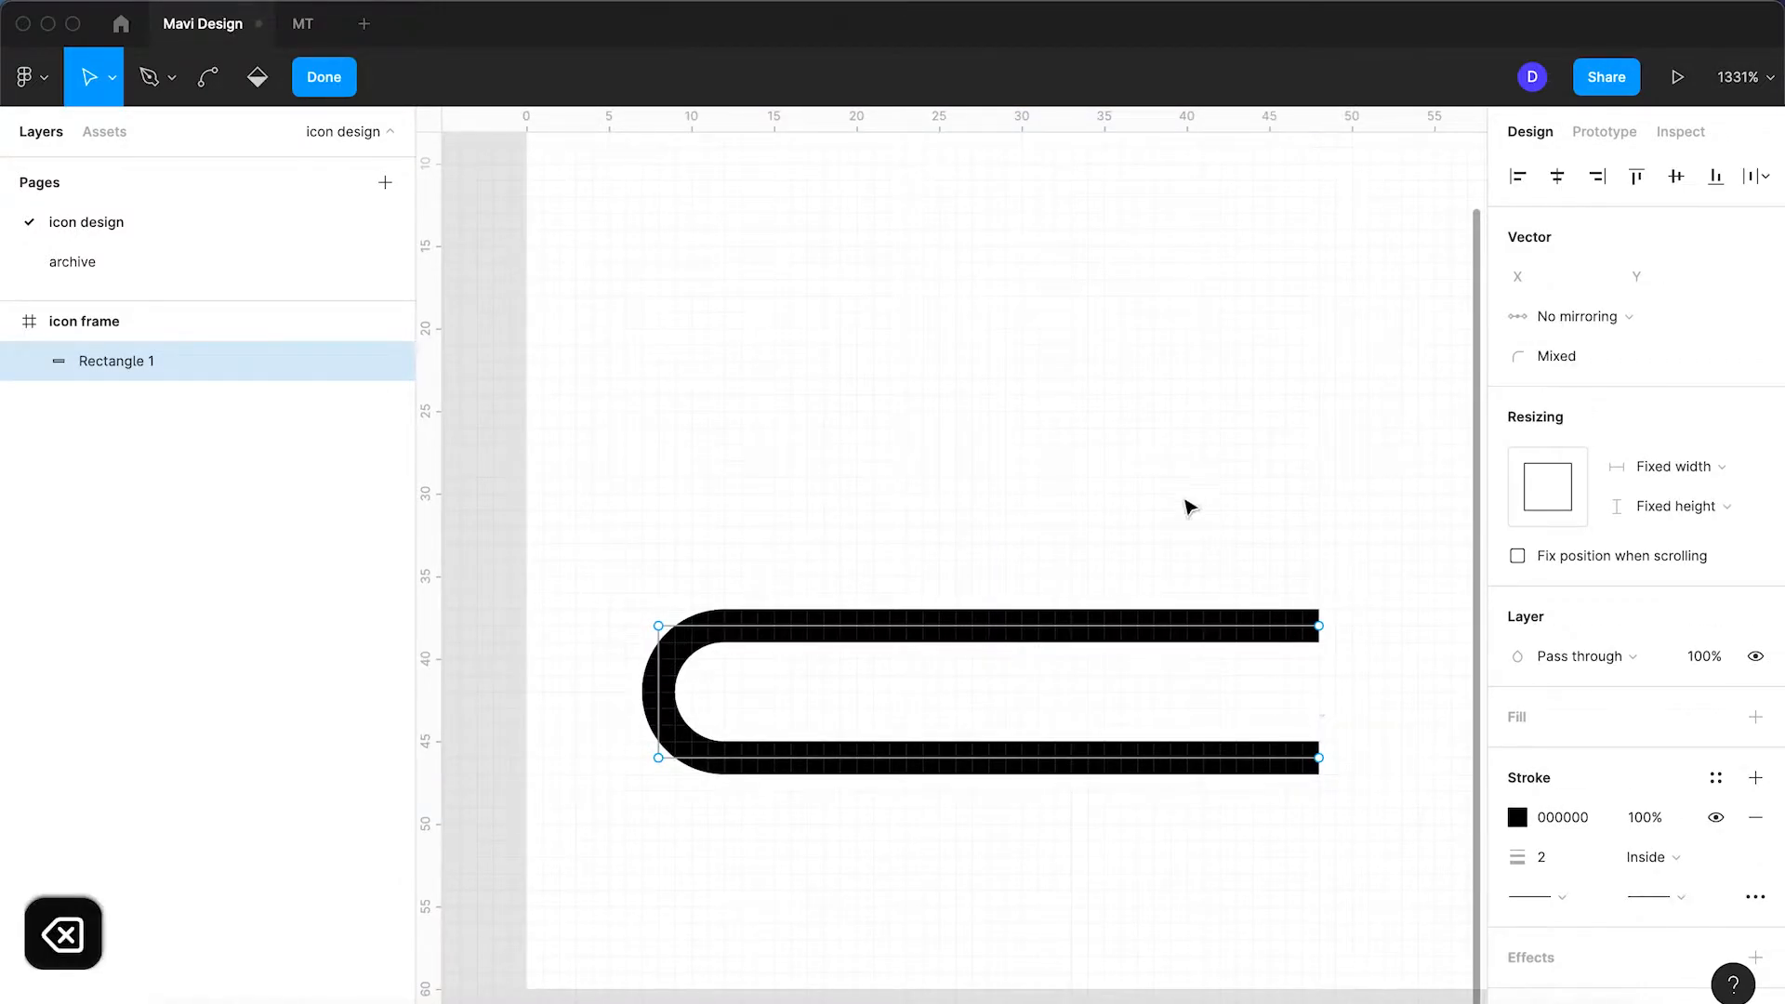
pyautogui.press('Return')
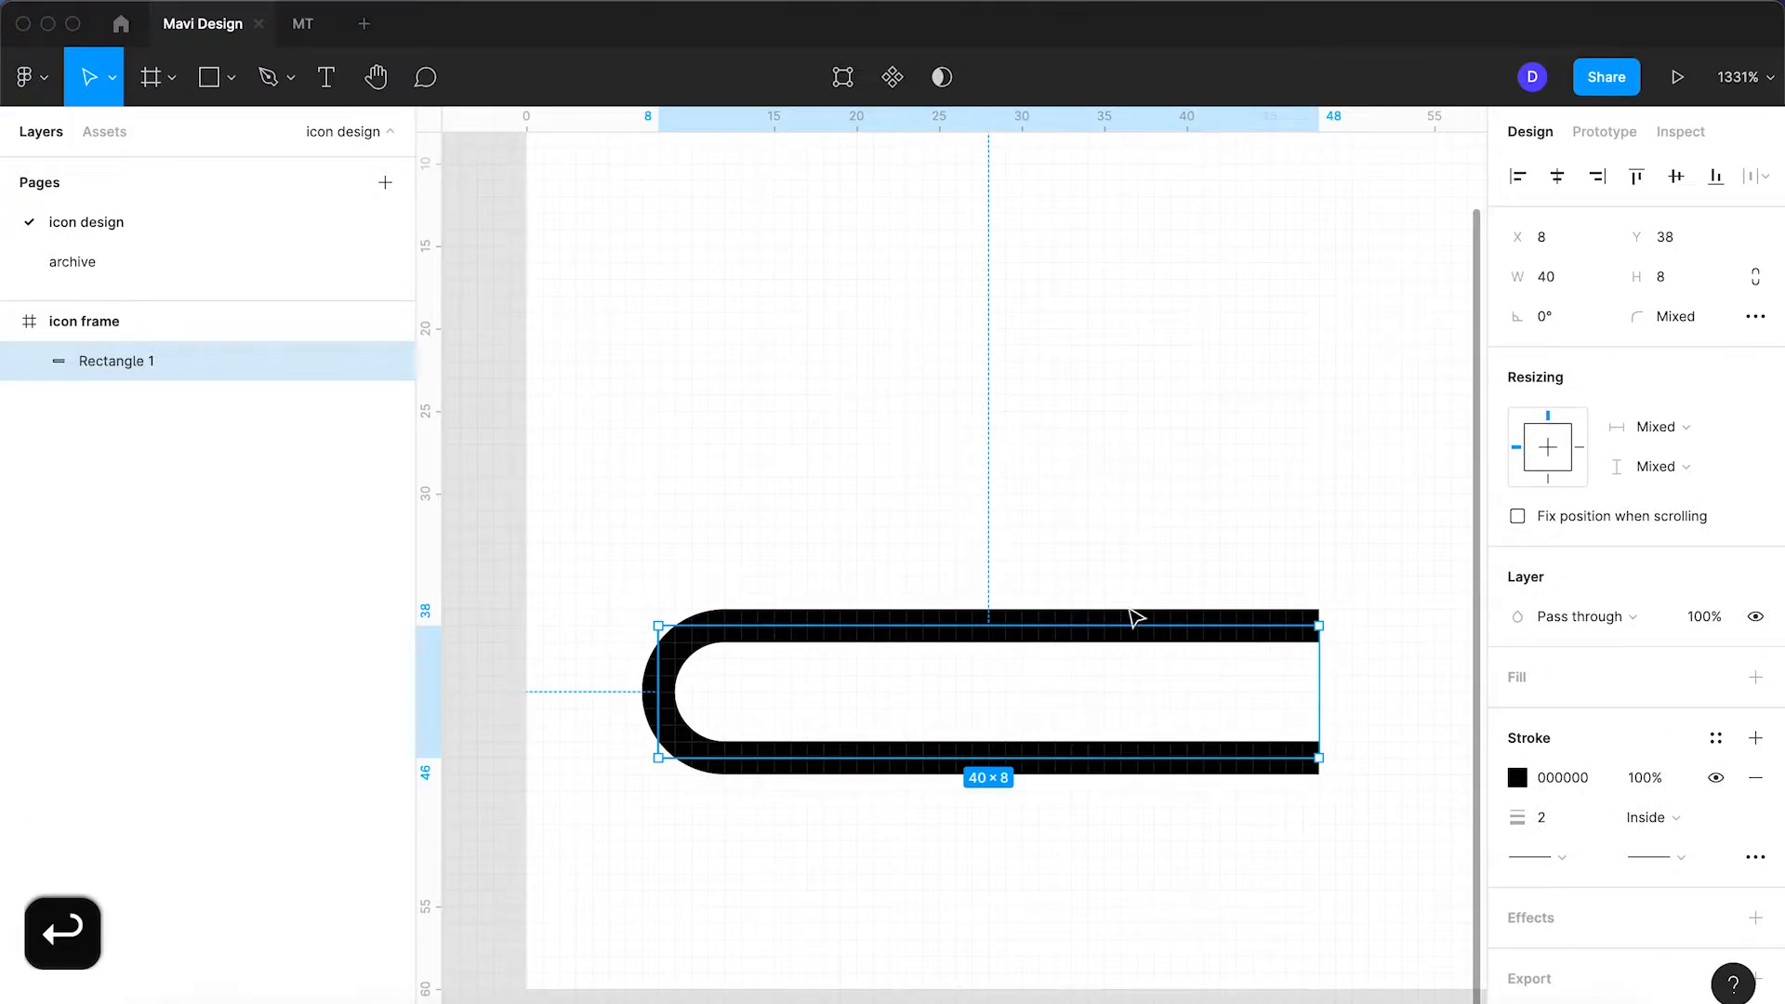
# Step: Shrink the open outline's height to 6 about its centre, with its upper edge at Y 39
pyautogui.moveTo(1127, 623); pyautogui.dragTo(1125, 642)
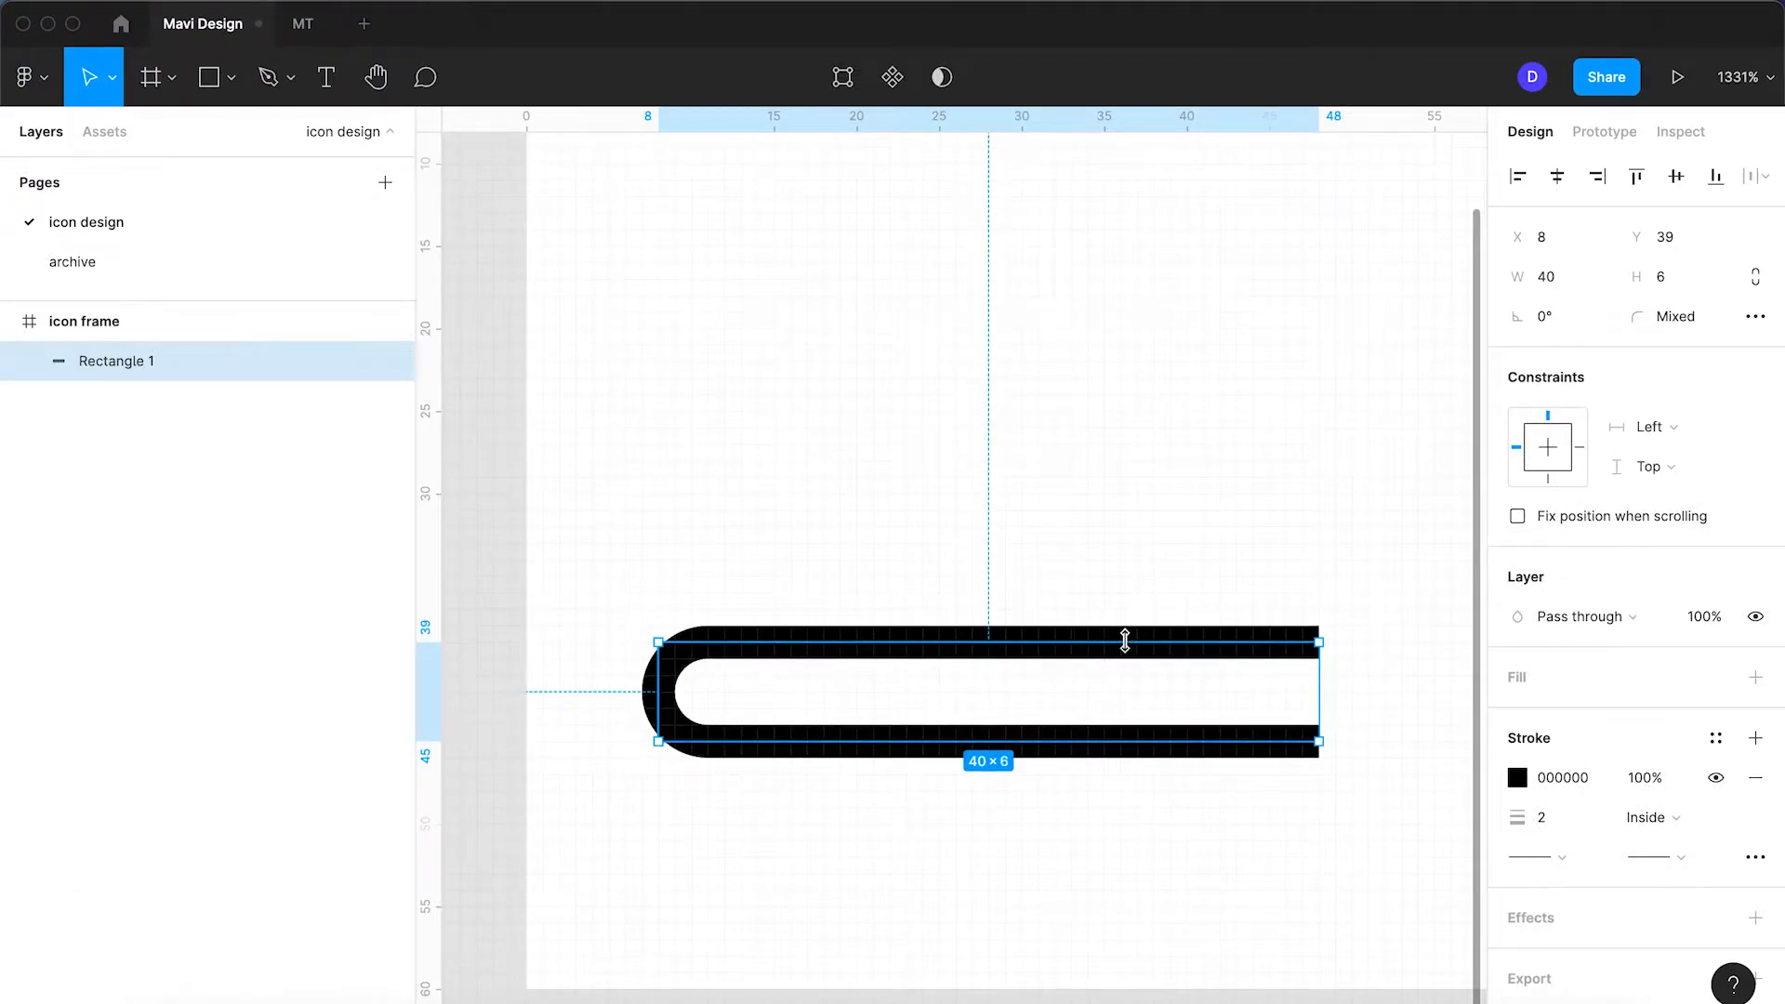
pyautogui.click(1156, 530)
pyautogui.press('space')
pyautogui.moveTo(1156, 530); pyautogui.dragTo(1135, 522)
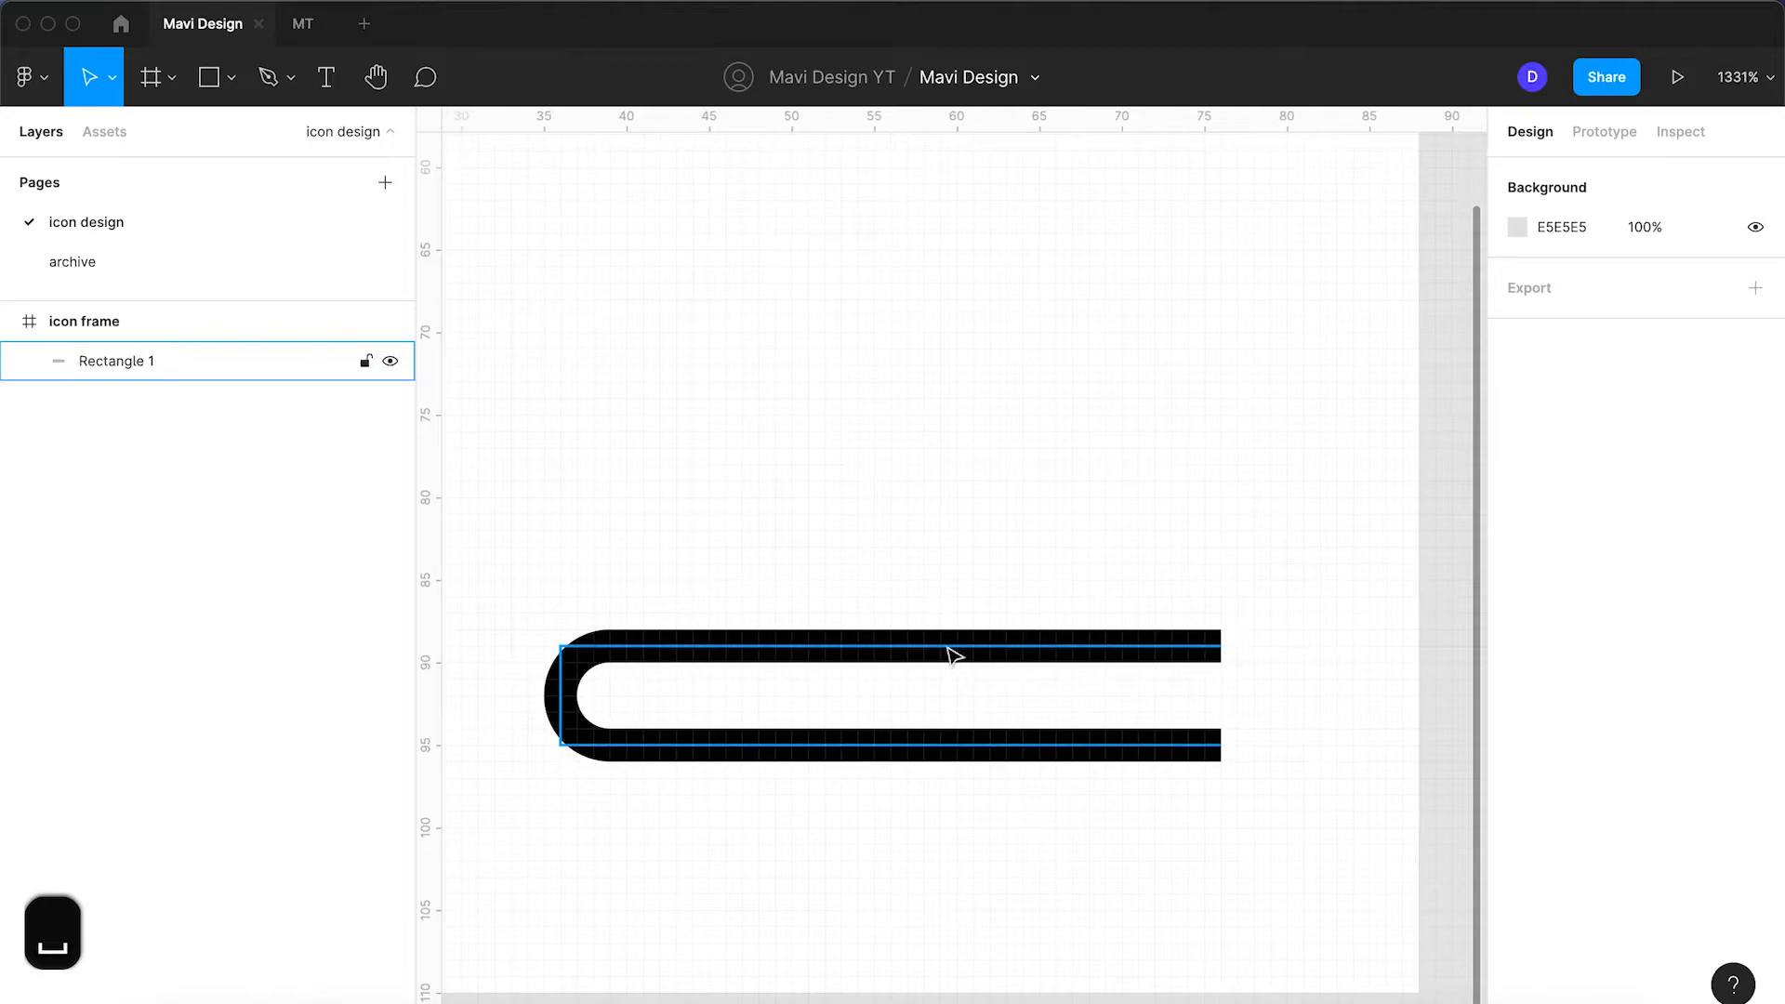
# Step: Draw a horizontal line with the Pen tool inside the open outline, from X 11 to X 48 at Y 42, with stroke width 2
pyautogui.click(268, 77)
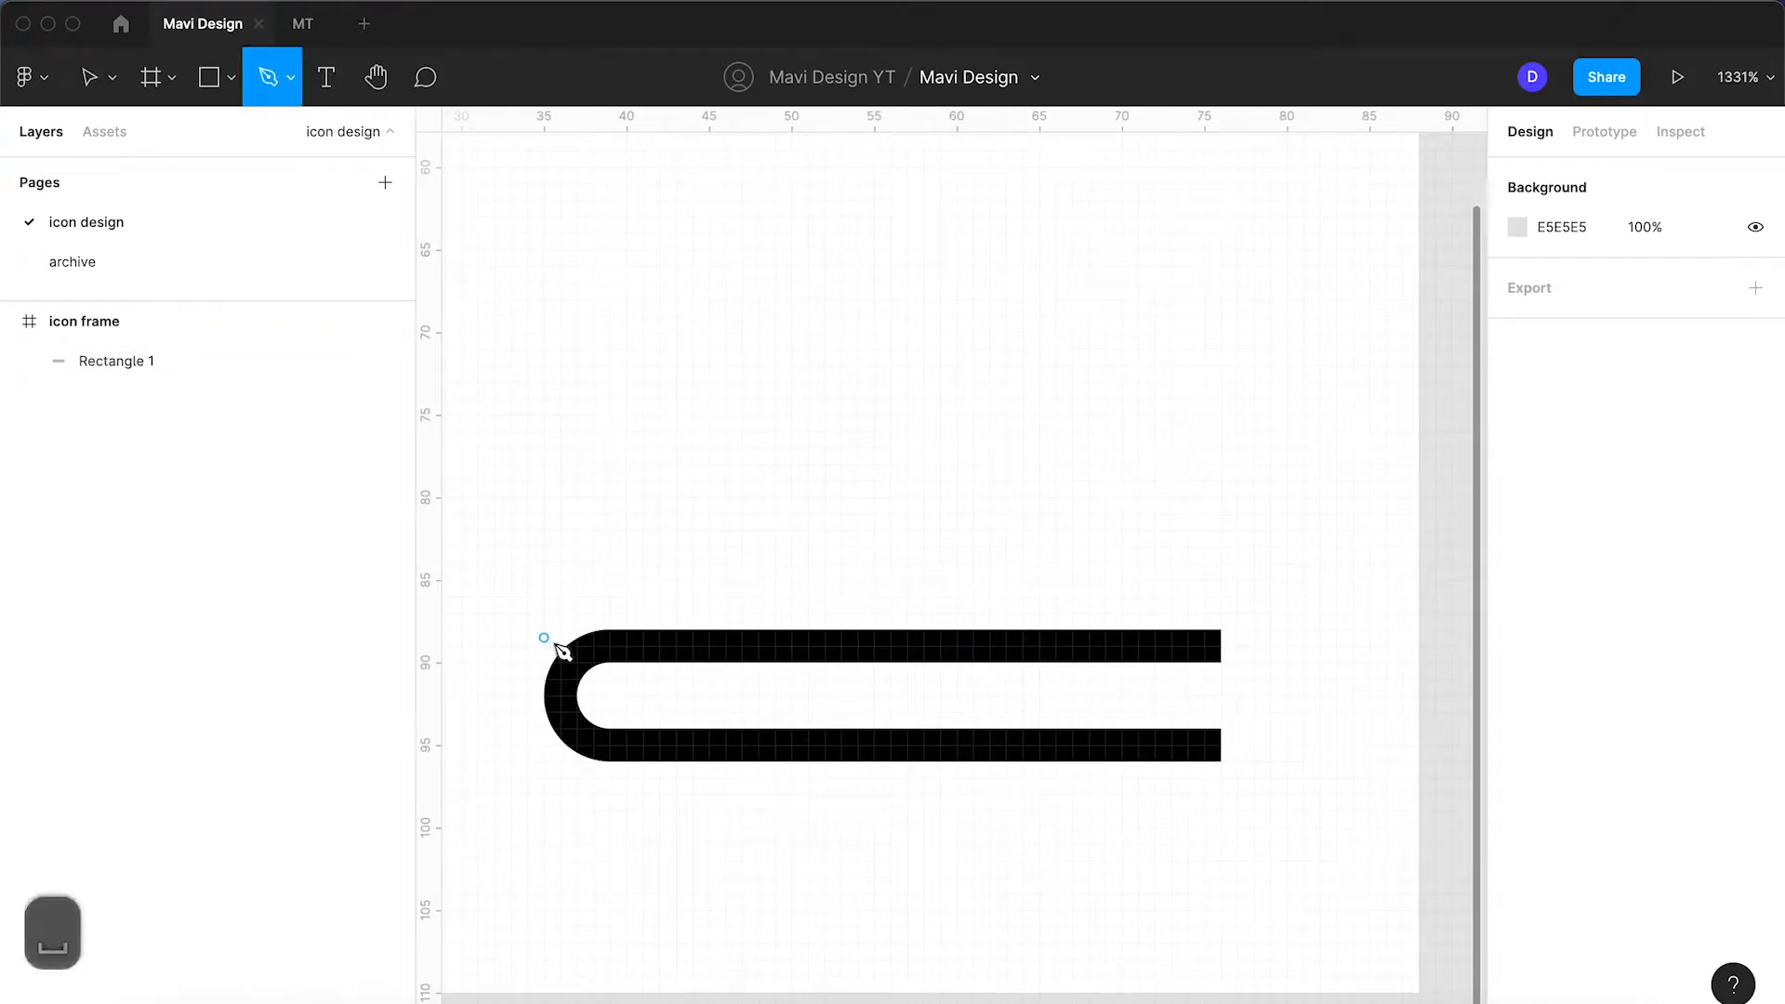
pyautogui.click(610, 696)
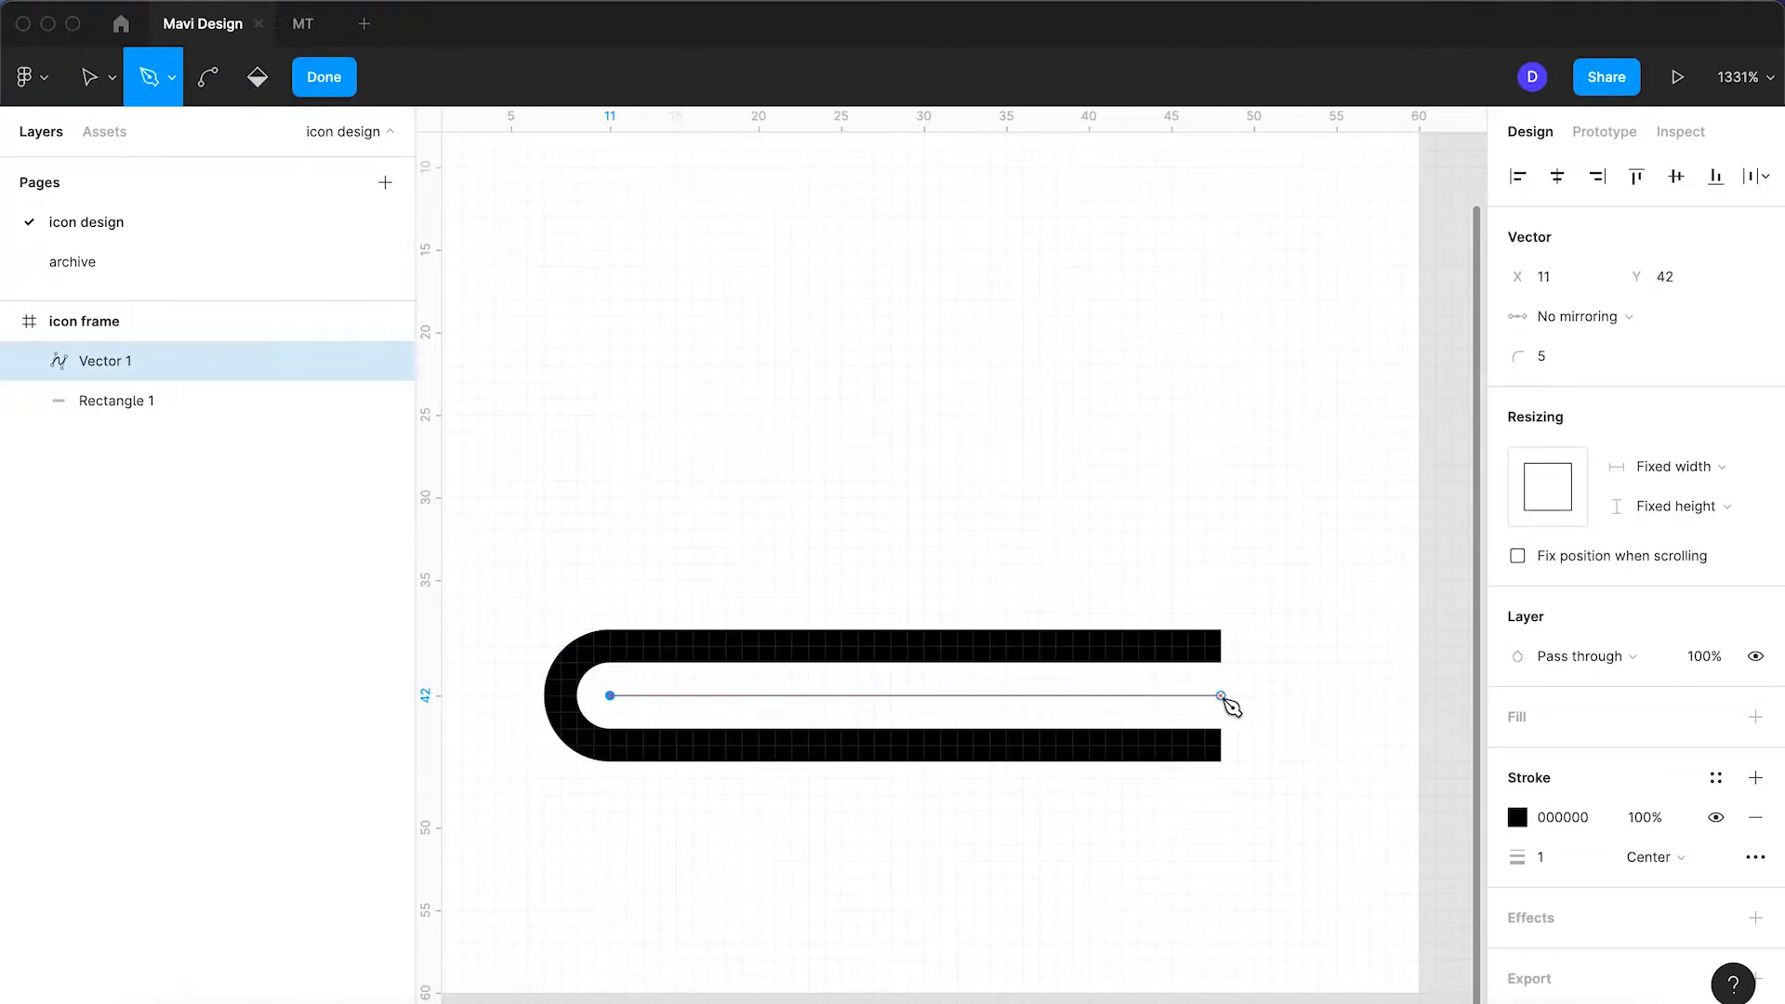
pyautogui.click(1221, 695)
pyautogui.press('Return')
pyautogui.click(1510, 822)
pyautogui.press('Up')
pyautogui.press('Return')
# Step: Give the middle line a round cap at its left end and no cap at its right end
pyautogui.click(1538, 860)
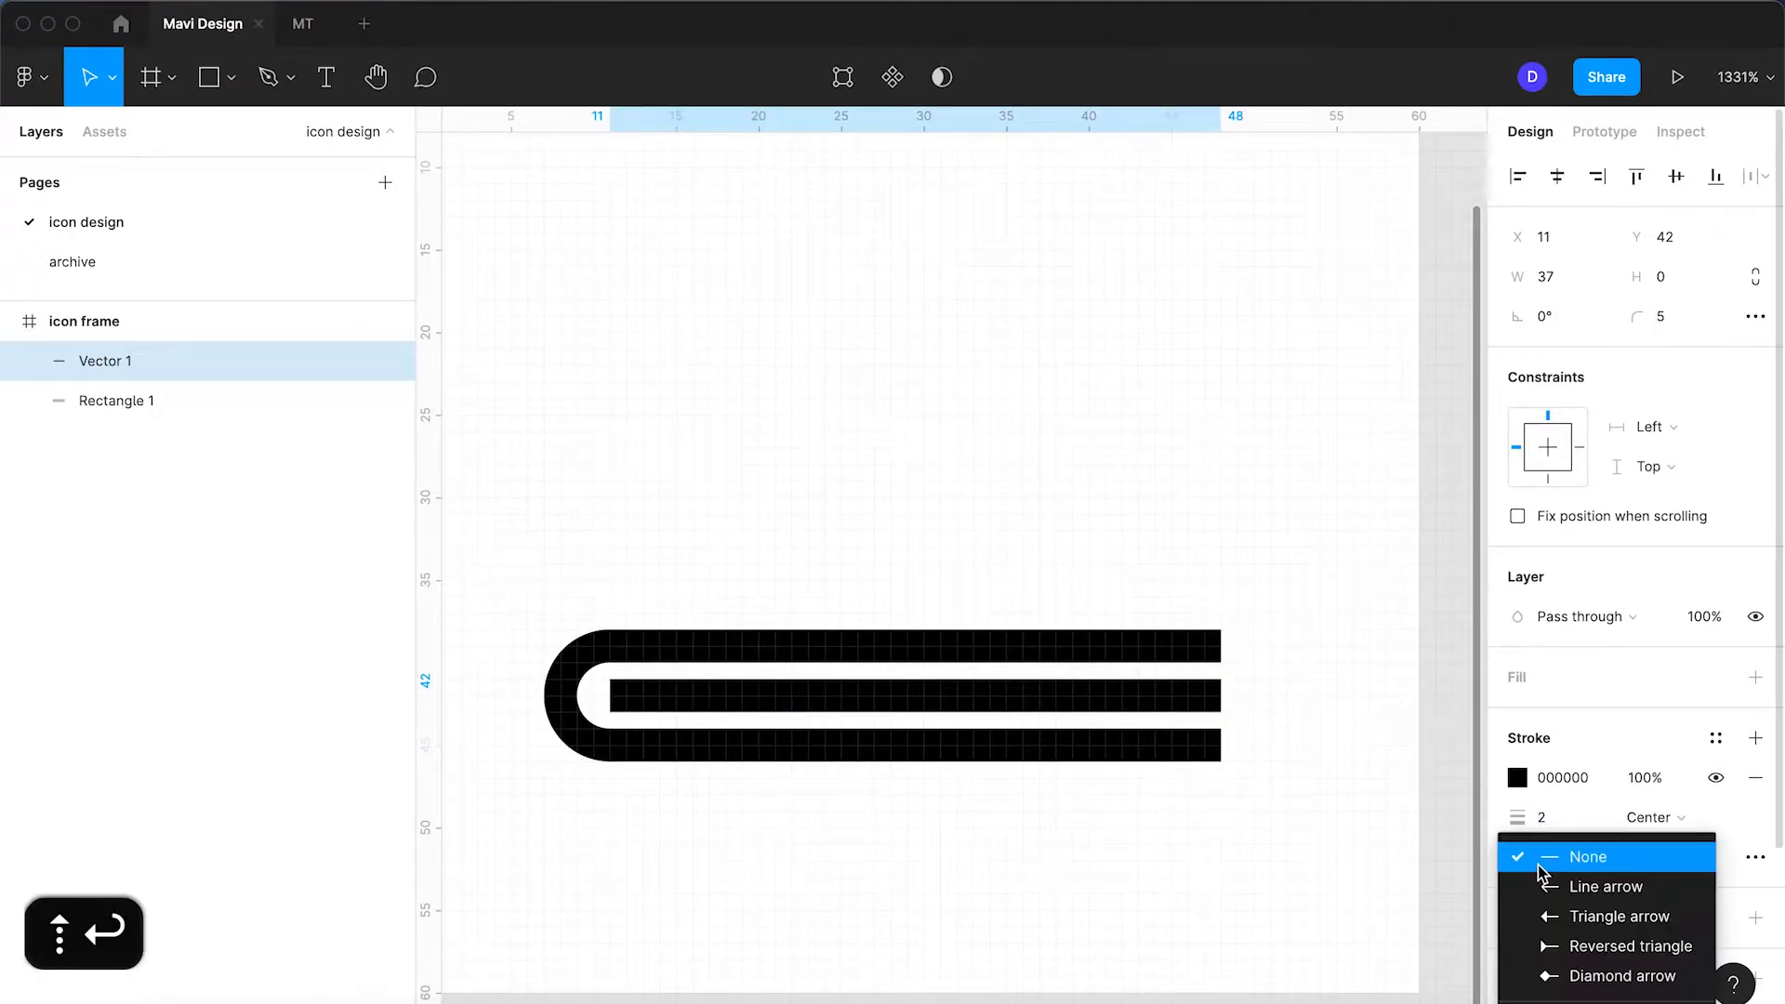
pyautogui.click(1568, 970)
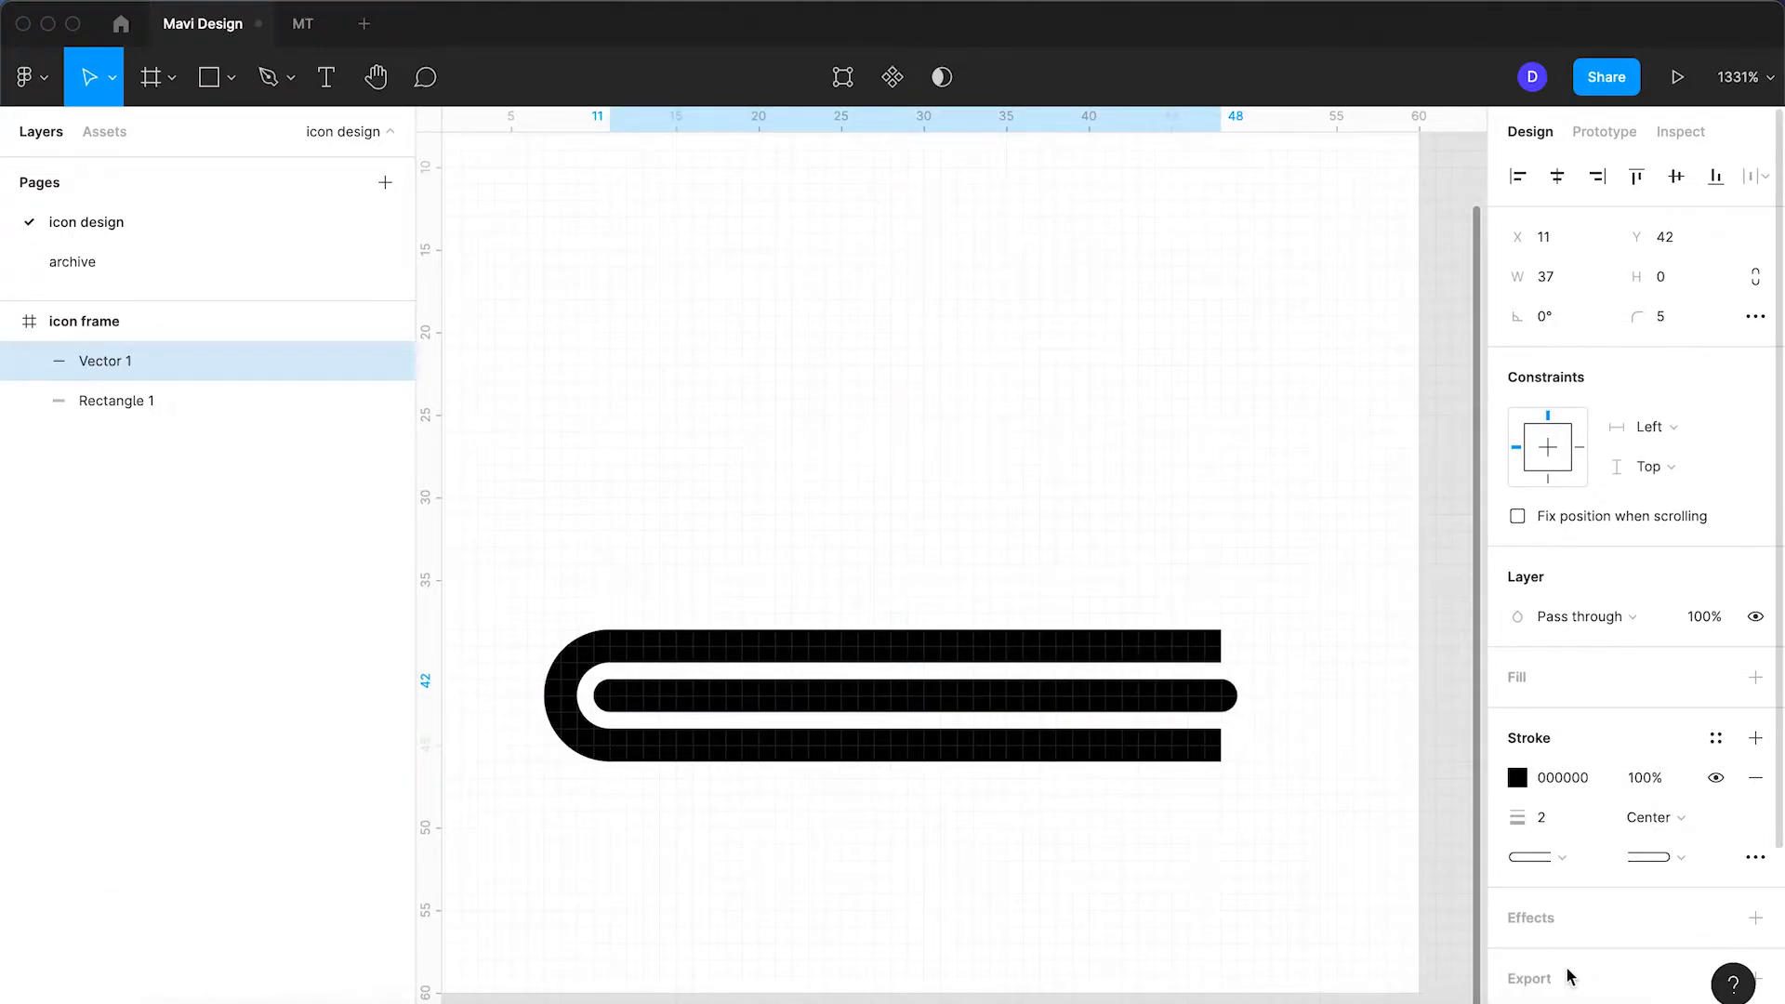
pyautogui.click(1653, 857)
pyautogui.click(1580, 685)
pyautogui.click(1380, 637)
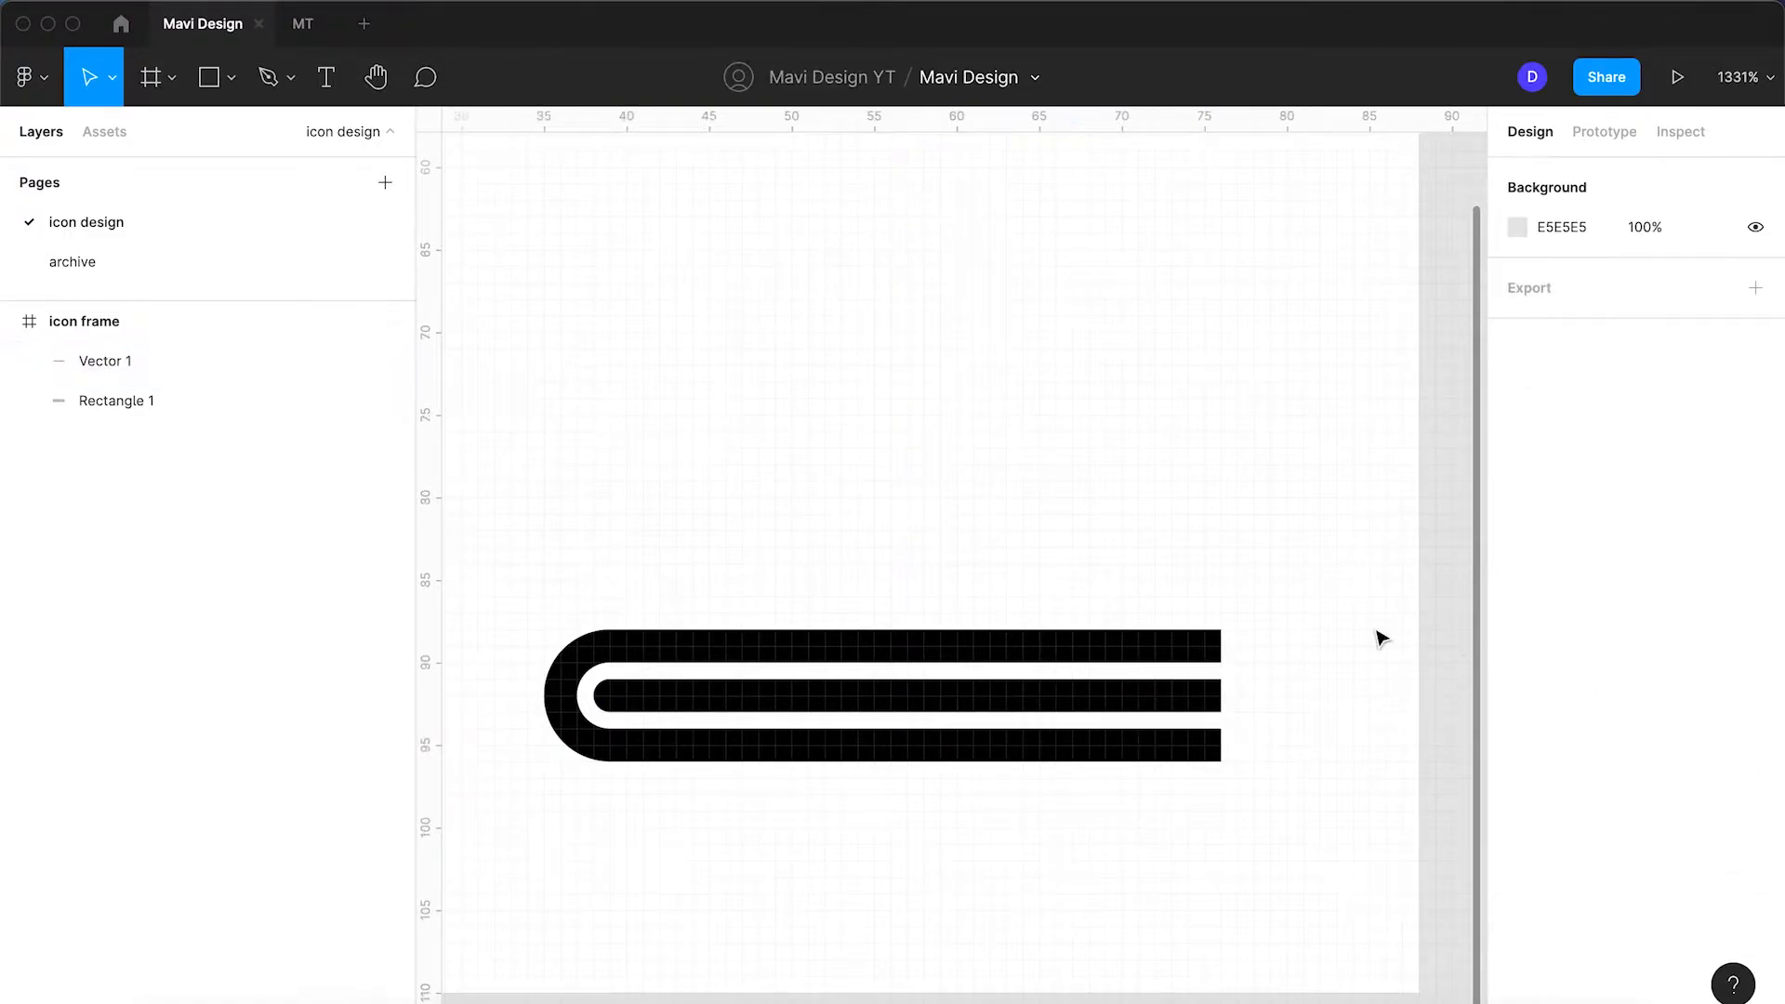
# Step: Enlarge the open outline's height to 8 about its centre, with its upper edge at Y 38
pyautogui.click(1176, 709)
pyautogui.scroll(5, 1176, 710)
pyautogui.click(1048, 567)
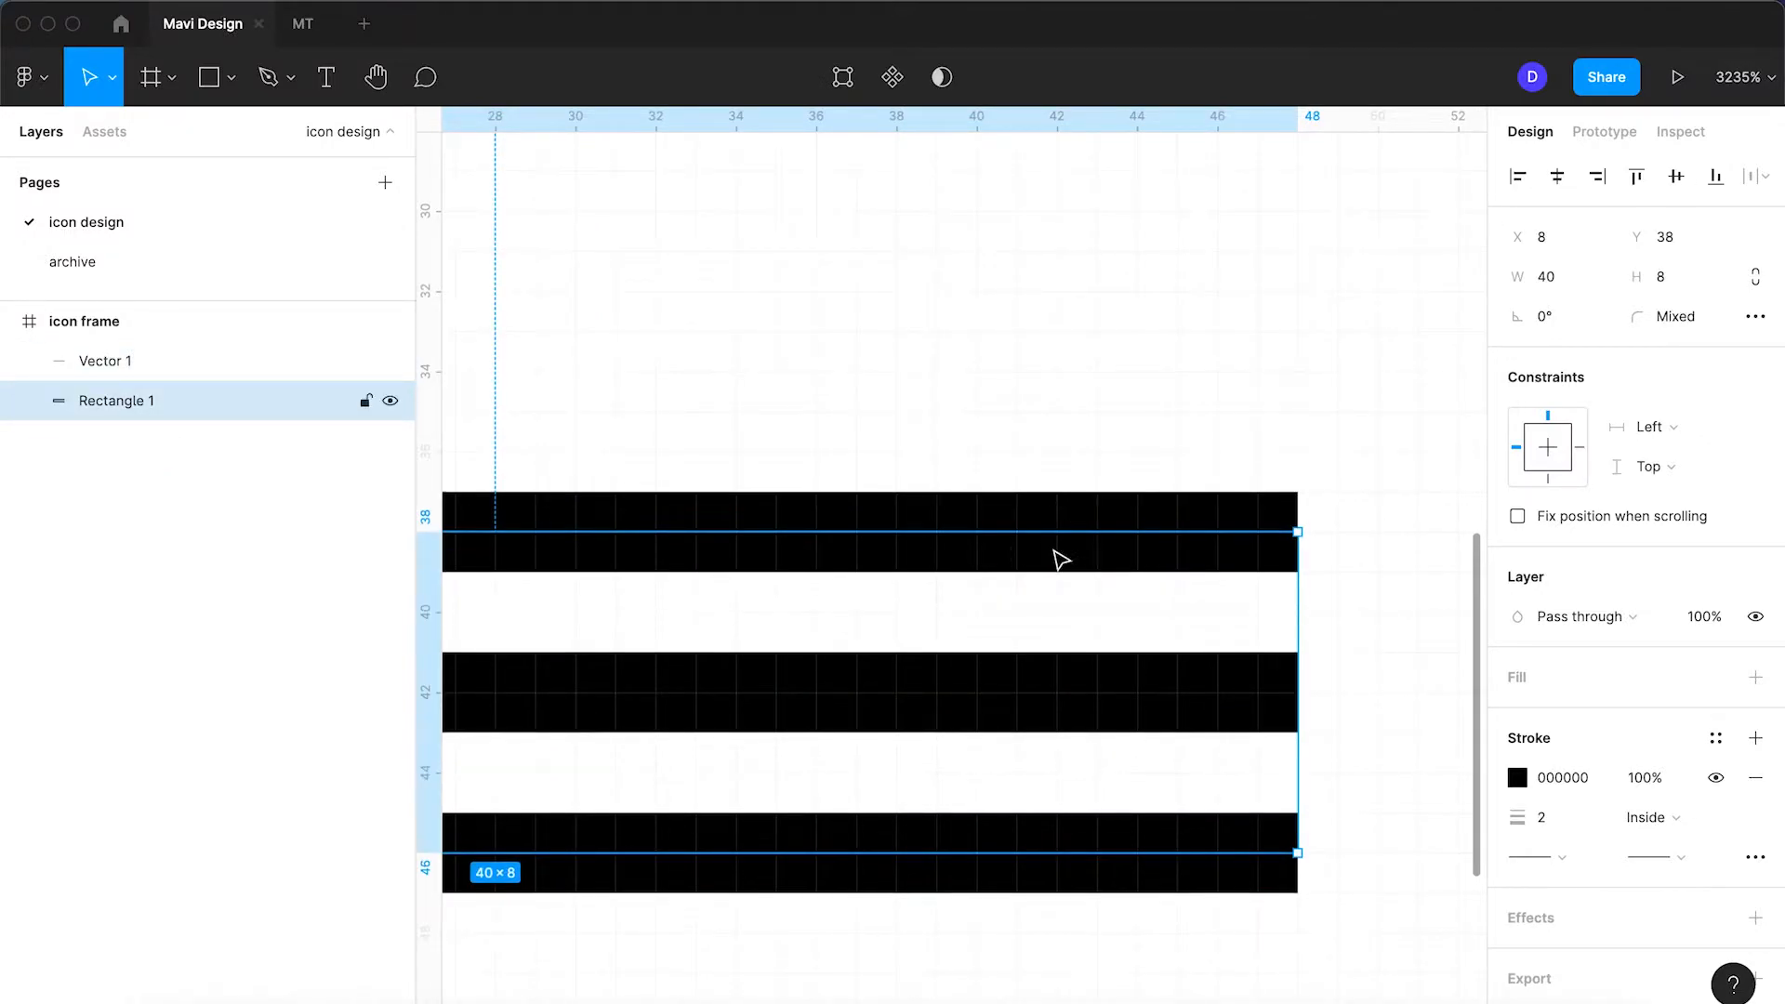
pyautogui.scroll(-2, 1016, 486)
pyautogui.click(935, 409)
pyautogui.scroll(-10, 851, 418)
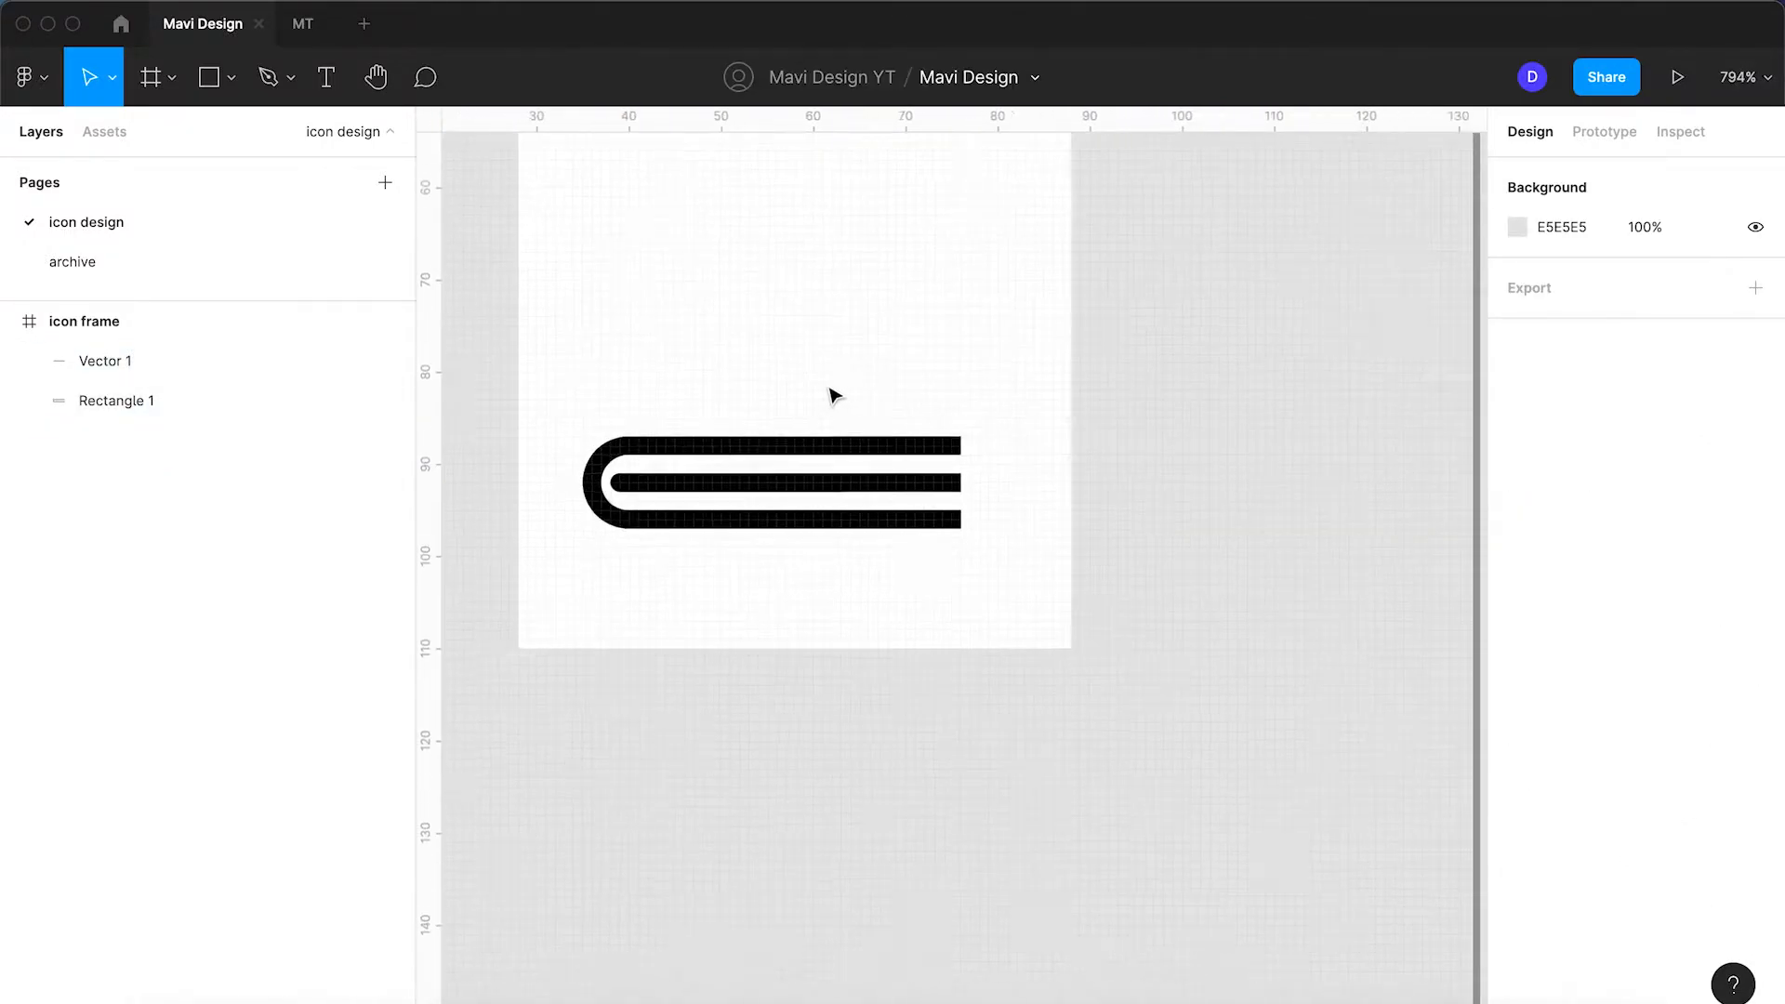
# Step: Move the middle line's left endpoint one unit to the right
pyautogui.press('space')
pyautogui.scroll(5, 723, 512)
pyautogui.click(718, 514)
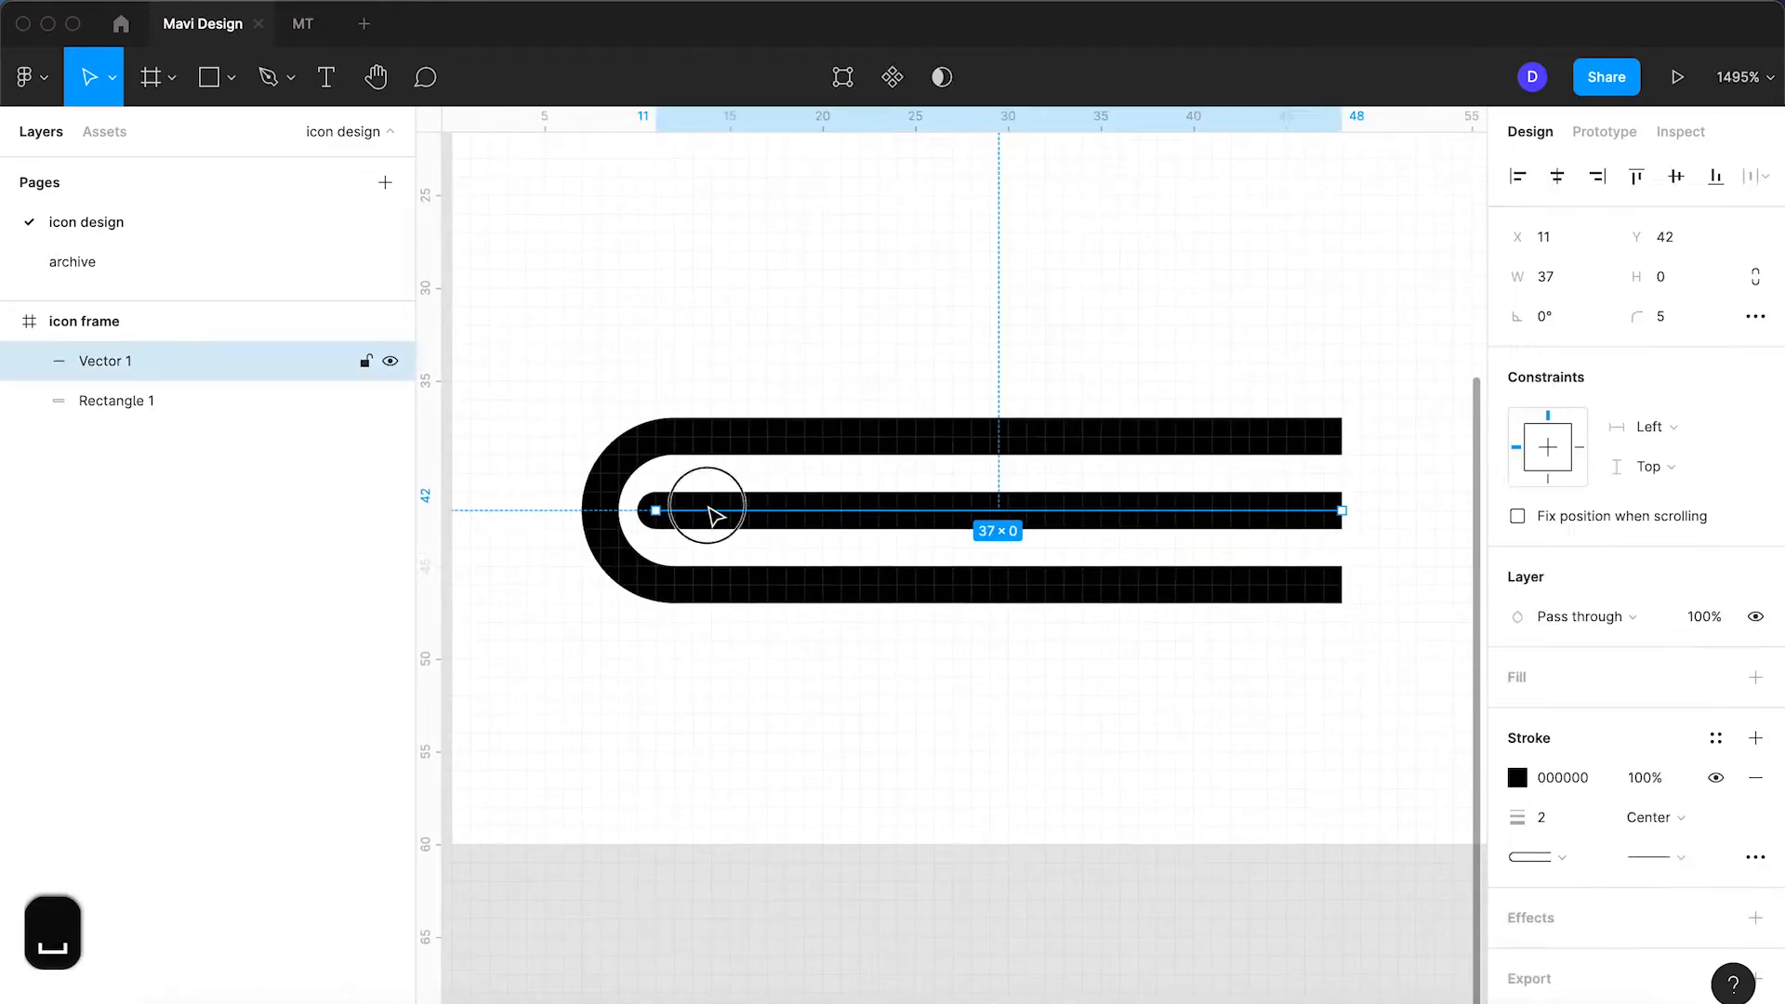
pyautogui.doubleClick(676, 515)
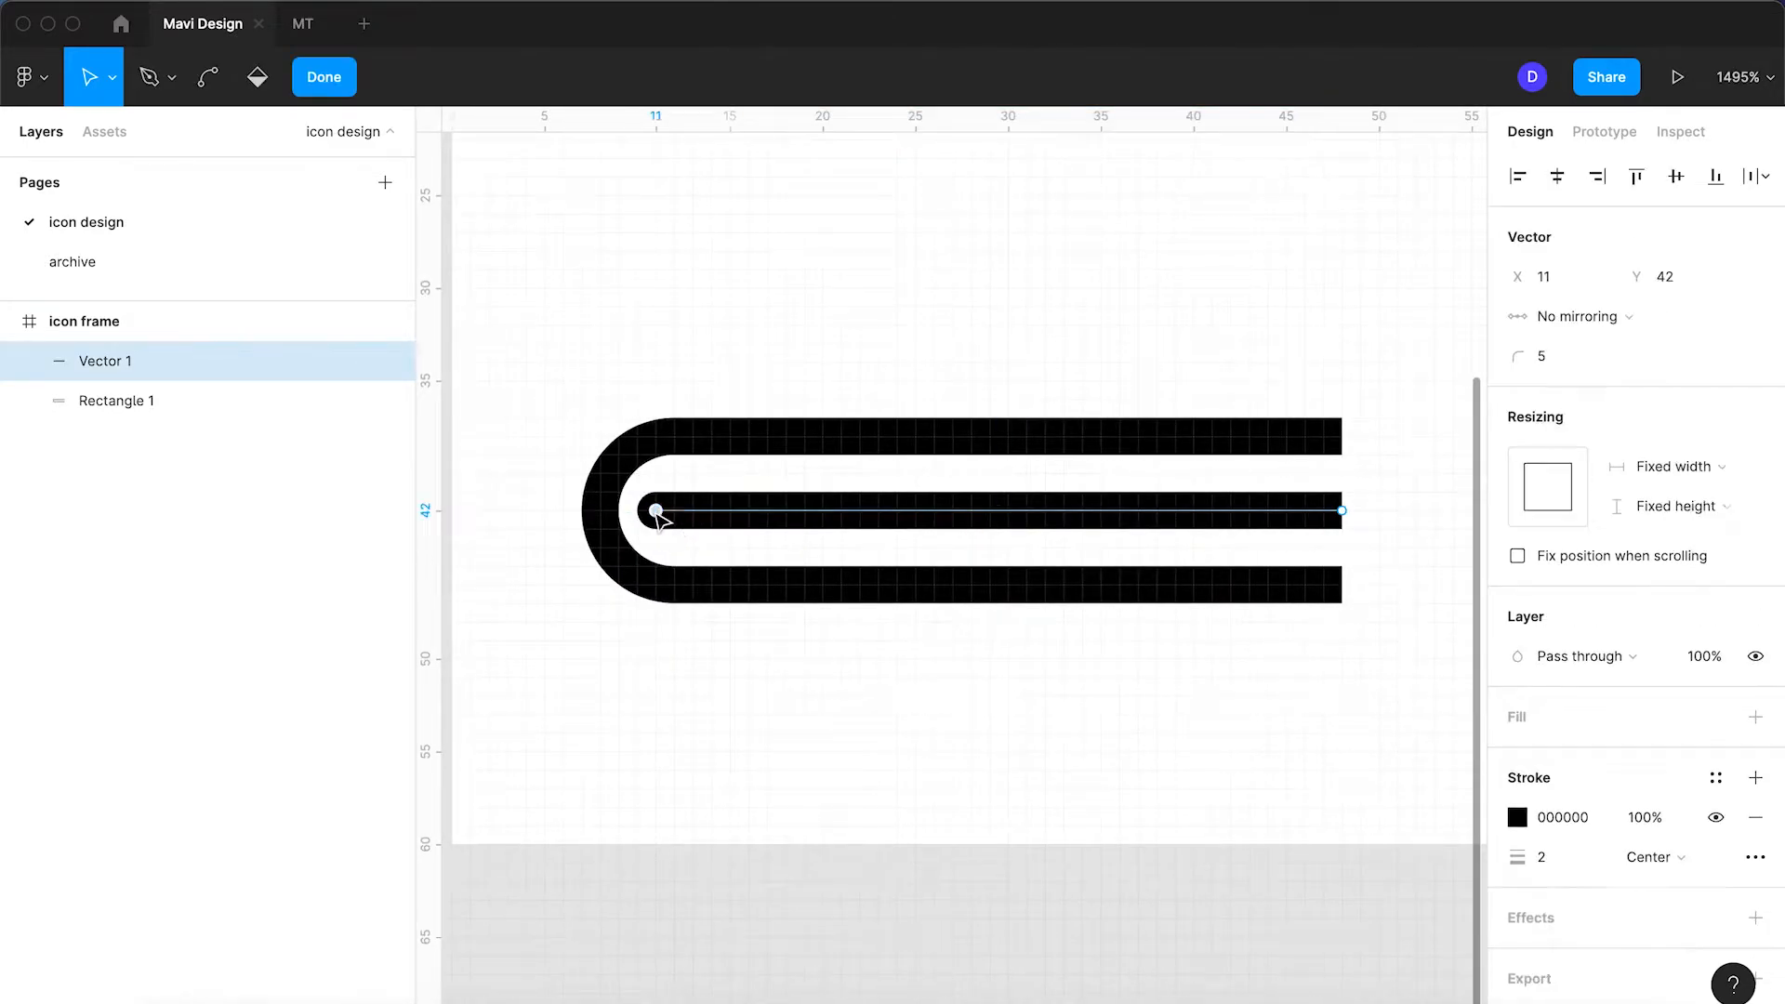
pyautogui.press('Return')
pyautogui.click(701, 698)
pyautogui.scroll(-5, 702, 698)
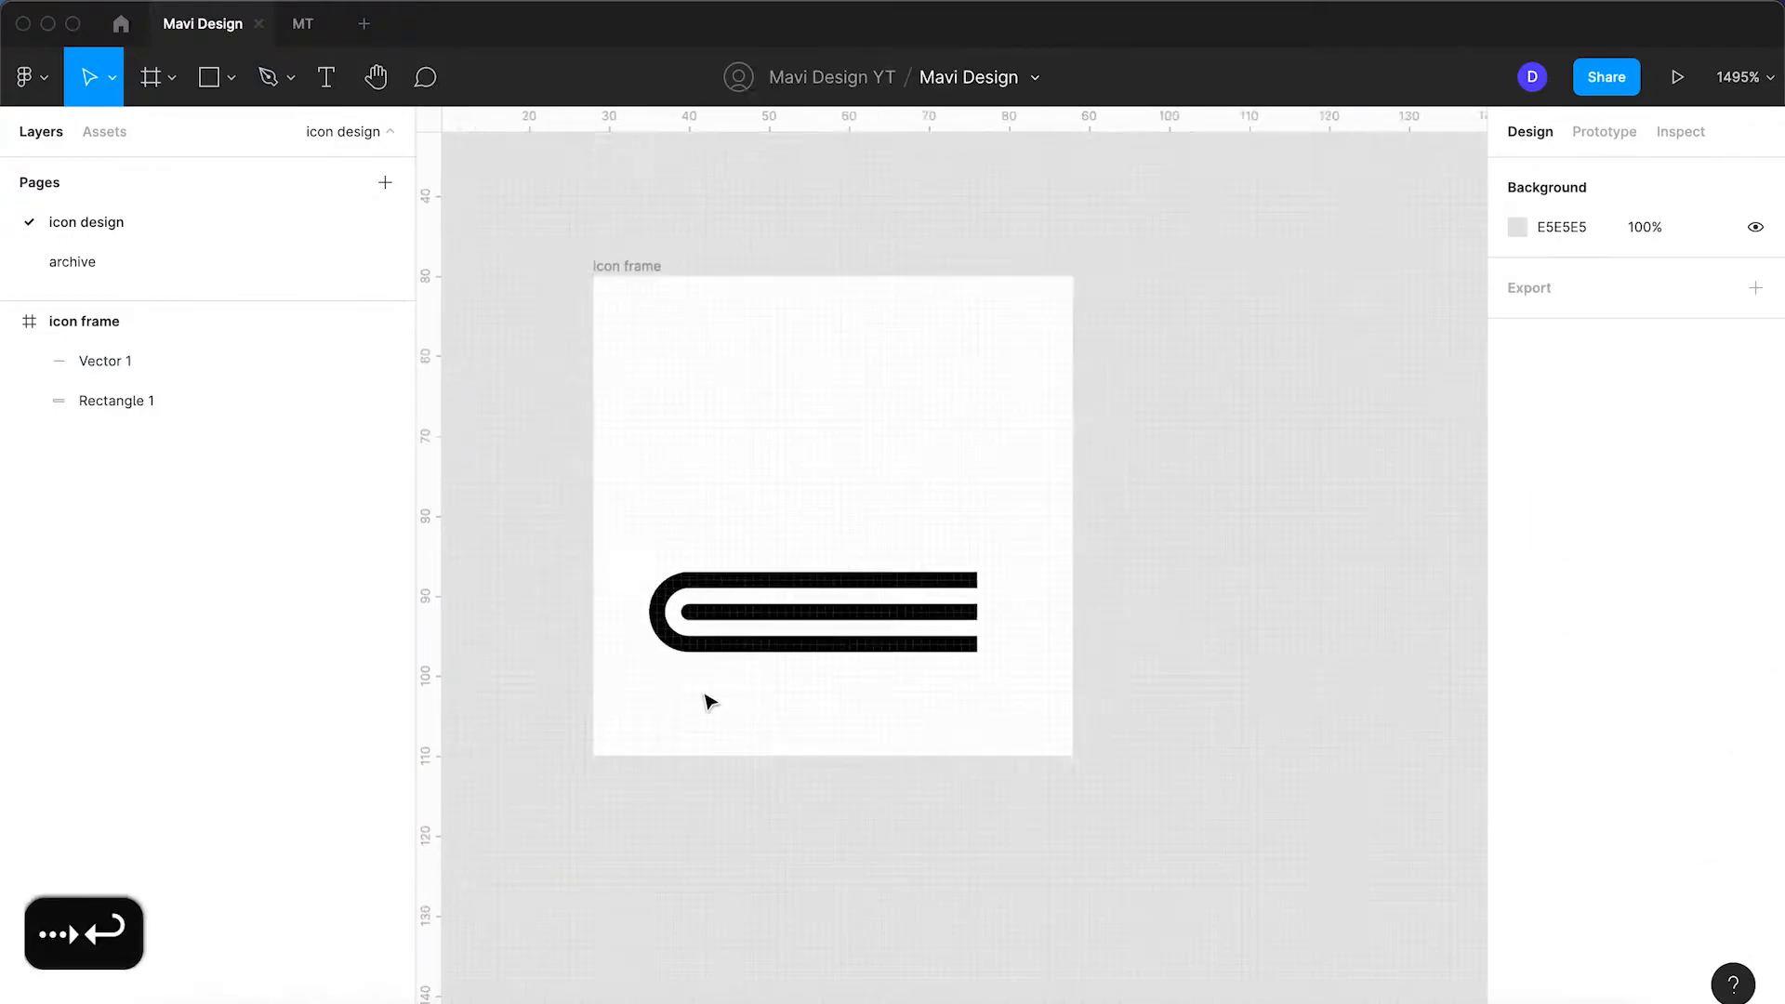
# Step: Group the open outline and the middle line together
pyautogui.scroll(5, 688, 651)
pyautogui.click(900, 590)
pyautogui.press('space')
pyautogui.moveTo(1049, 473); pyautogui.dragTo(1112, 528)
pyautogui.click(1278, 770)
pyautogui.moveTo(1271, 820); pyautogui.dragTo(665, 503)
pyautogui.press('super+g')
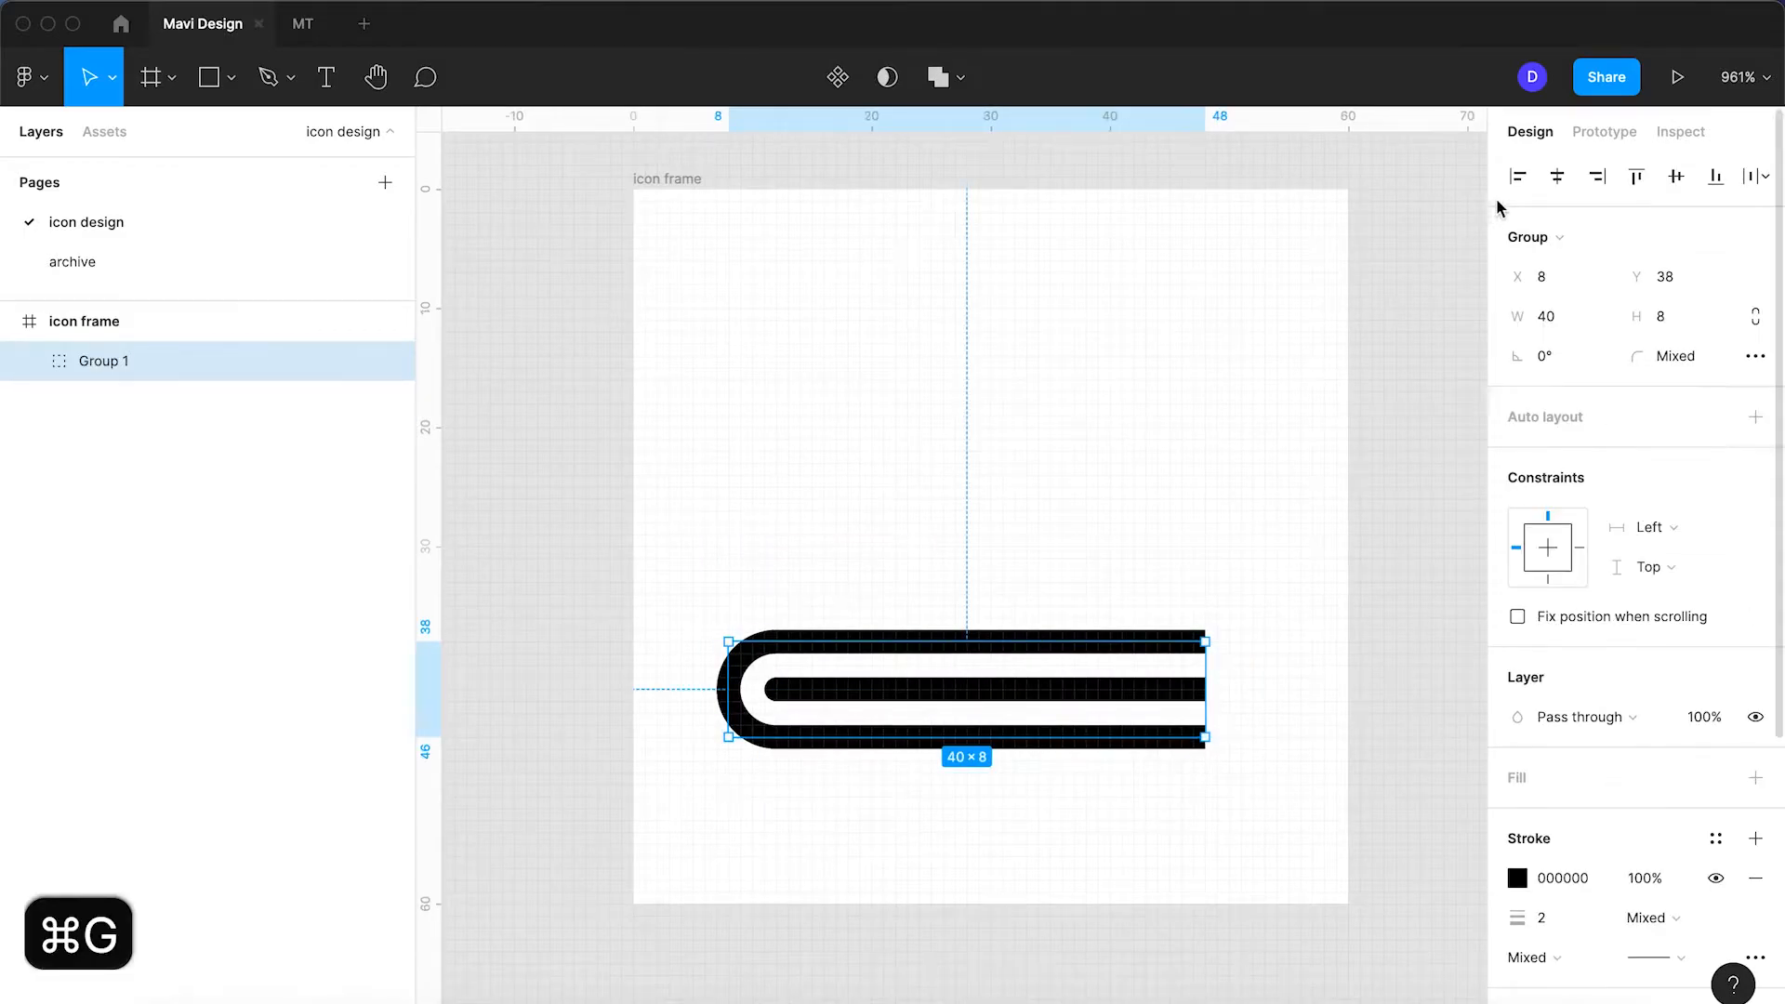
# Step: Centre the group horizontally in the icon frame and move it down to about Y 44
pyautogui.click(1558, 177)
pyautogui.click(1132, 433)
pyautogui.moveTo(1134, 685); pyautogui.dragTo(1127, 760)
pyautogui.click(1104, 605)
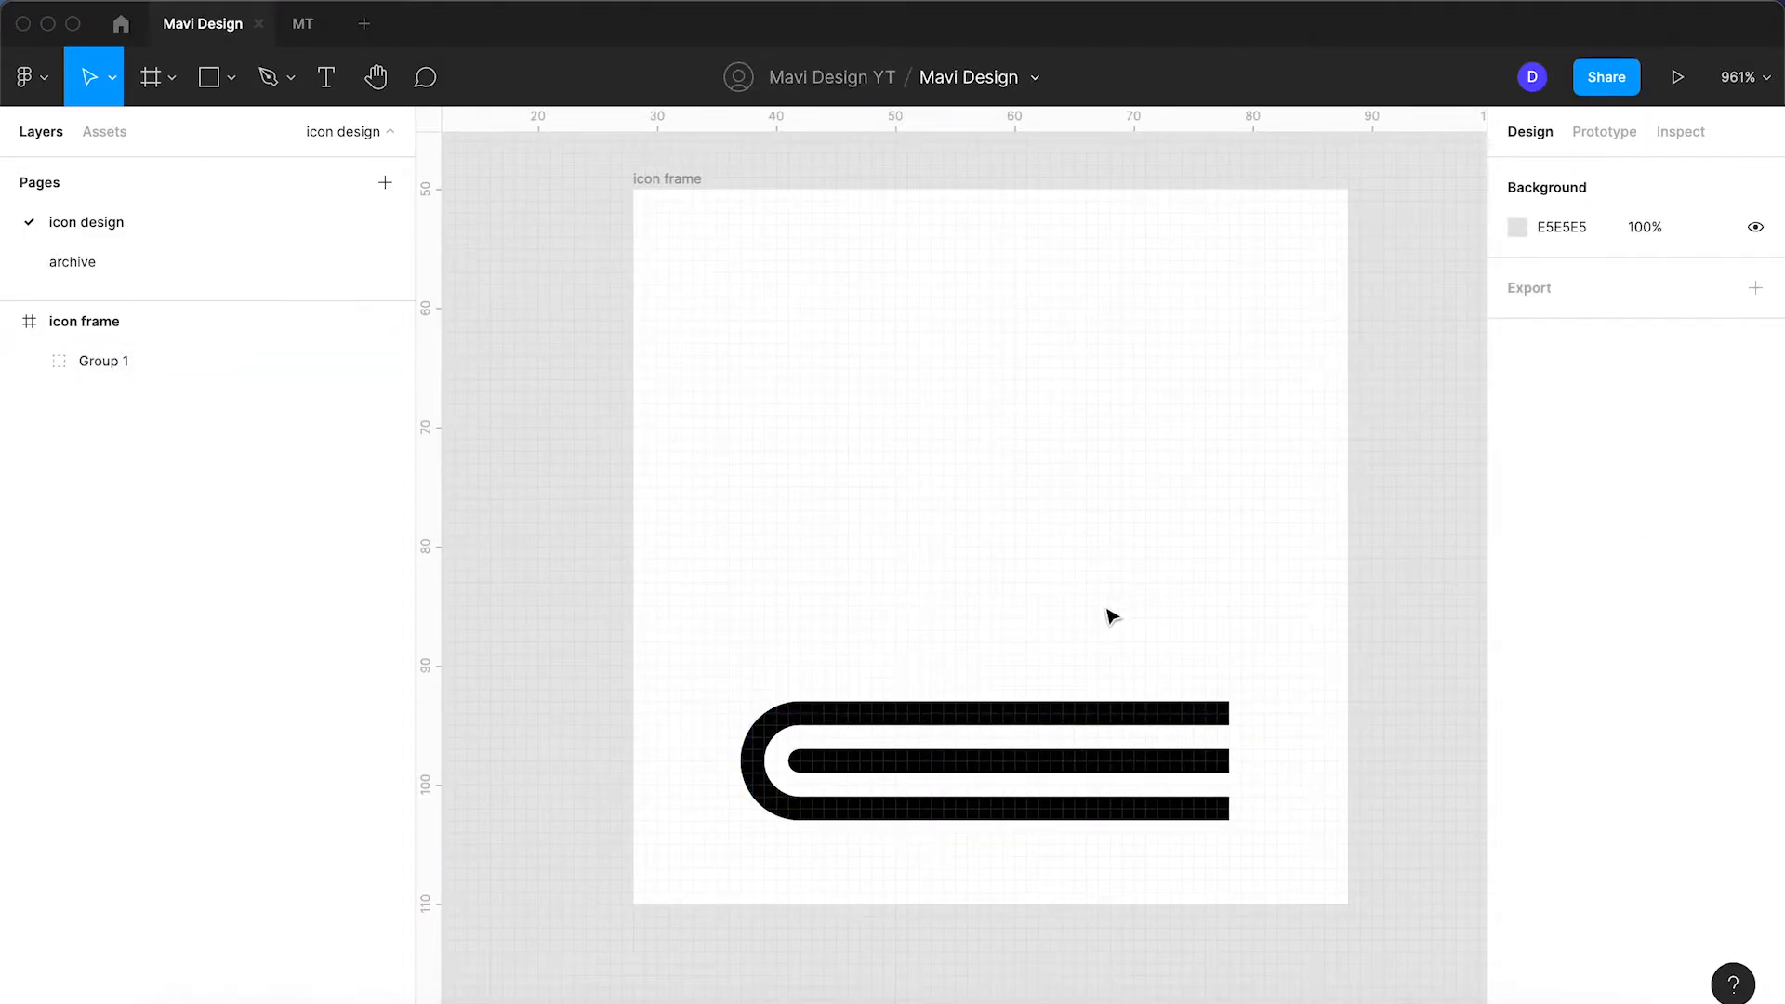
# Step: Draw a 39 × 40 rectangle above the group at X 10, Y 4, with its lower edge on the group's upper line
pyautogui.click(221, 85)
pyautogui.moveTo(1217, 713)
pyautogui.mouseDown()
pyautogui.moveTo(796, 486)
pyautogui.moveTo(717, 414)
pyautogui.moveTo(769, 402)
pyautogui.moveTo(753, 404)
pyautogui.mouseUp()
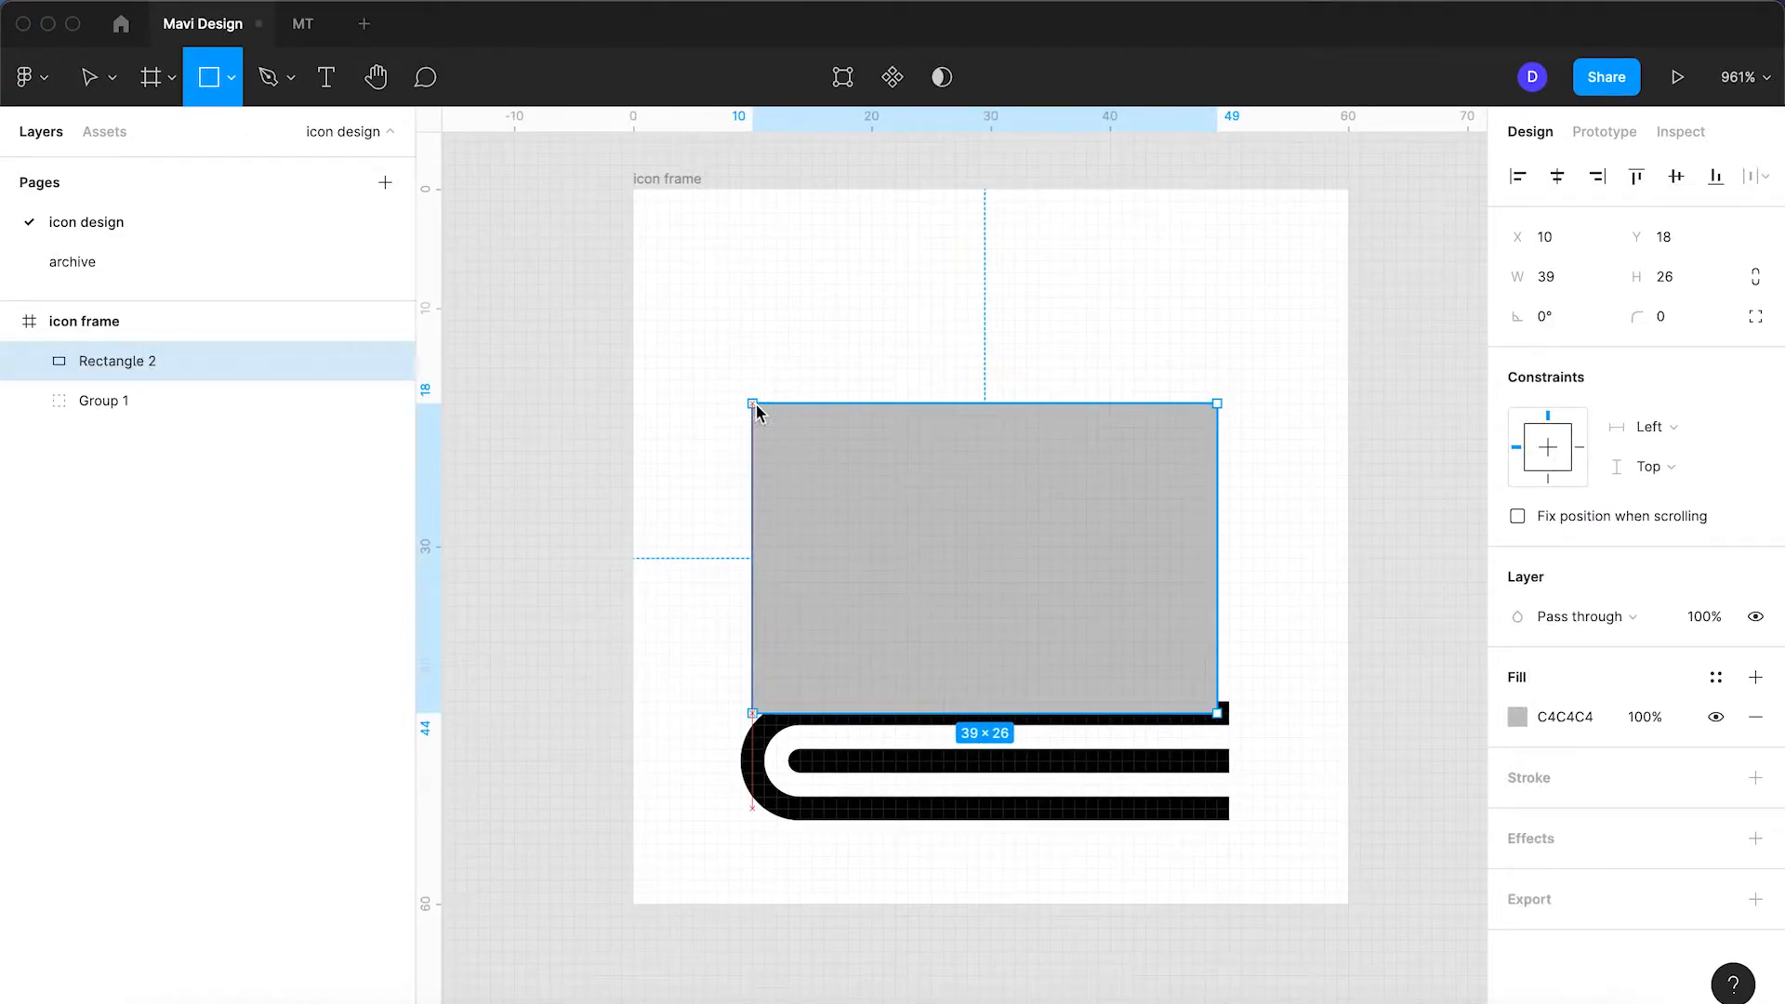
pyautogui.moveTo(877, 403); pyautogui.dragTo(901, 237)
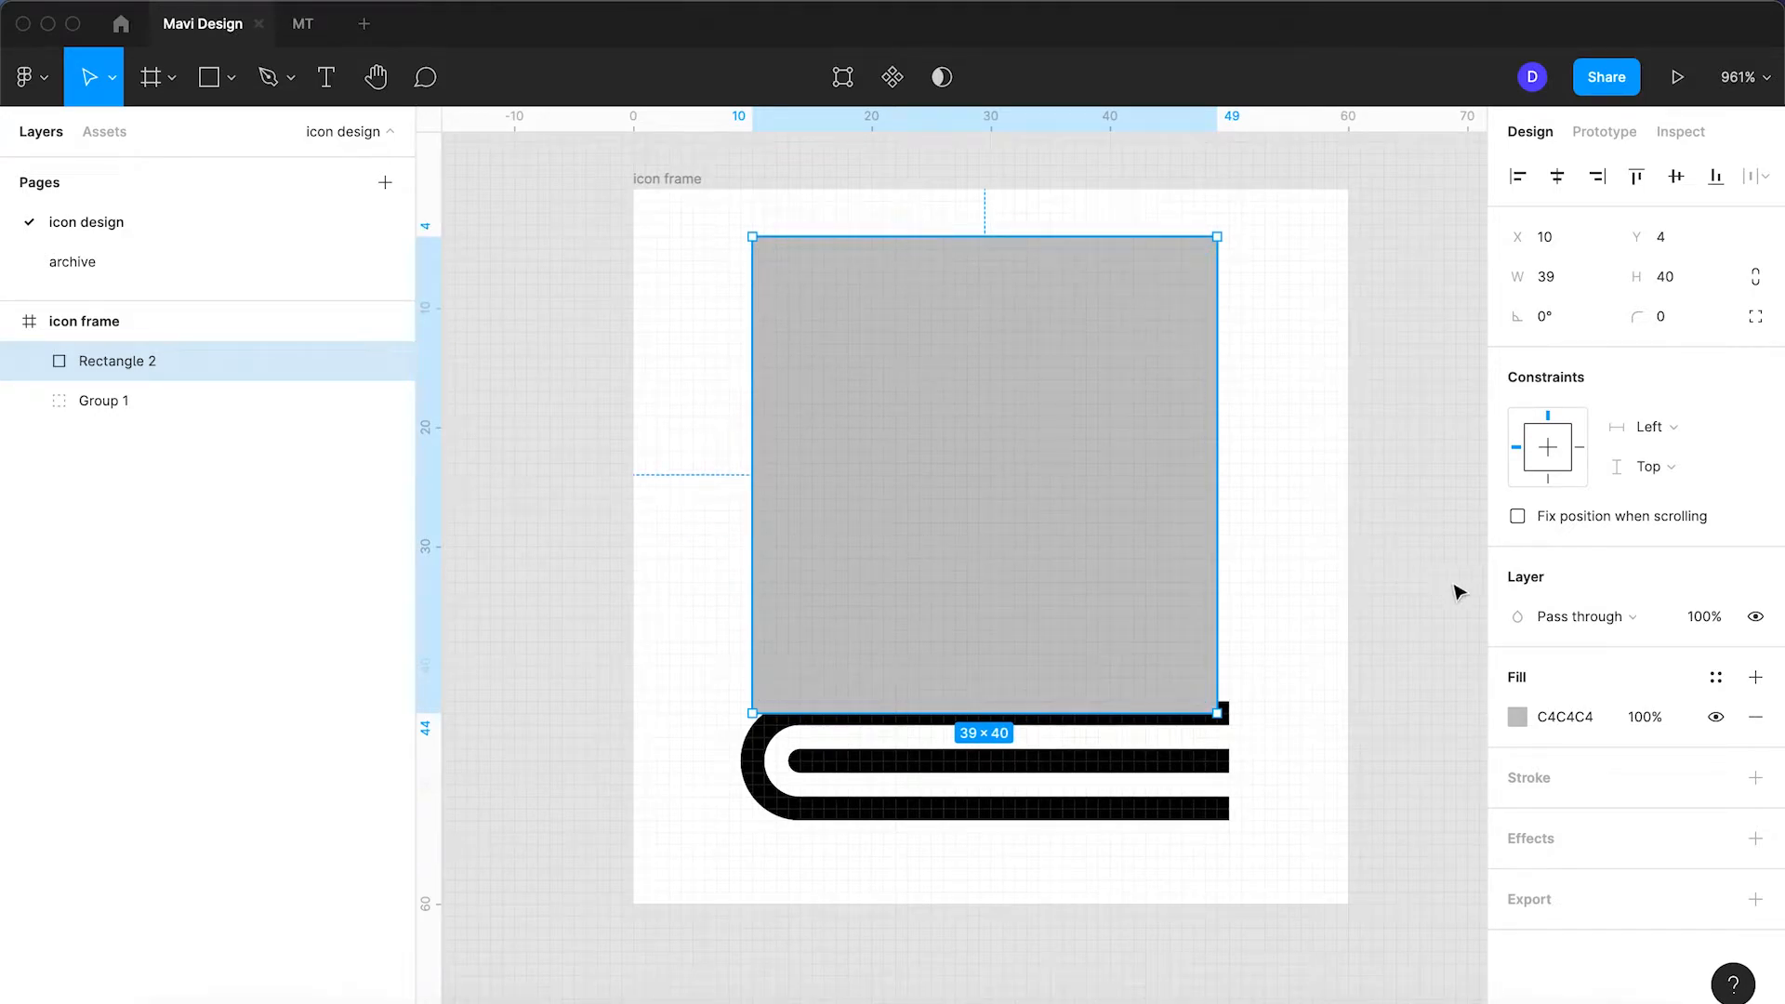
# Step: Remove the new rectangle's fill and give it a black centre-aligned stroke of width 2
pyautogui.click(1754, 720)
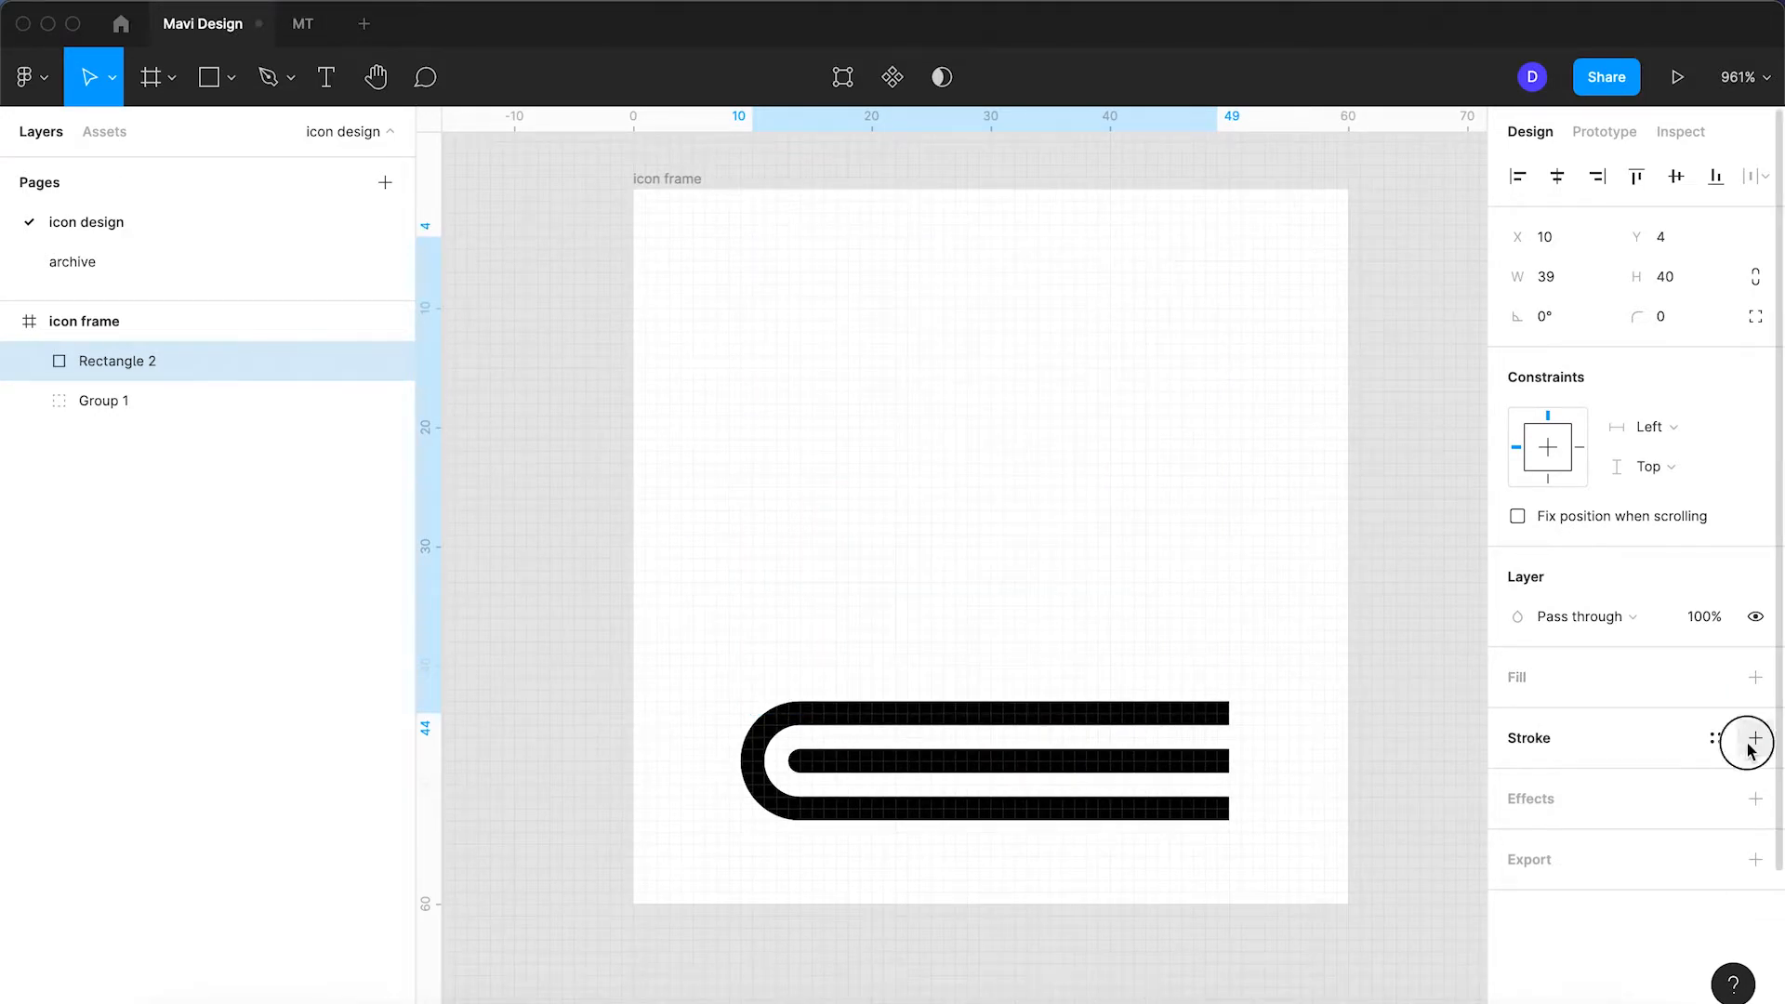
pyautogui.click(1754, 739)
pyautogui.press('Up')
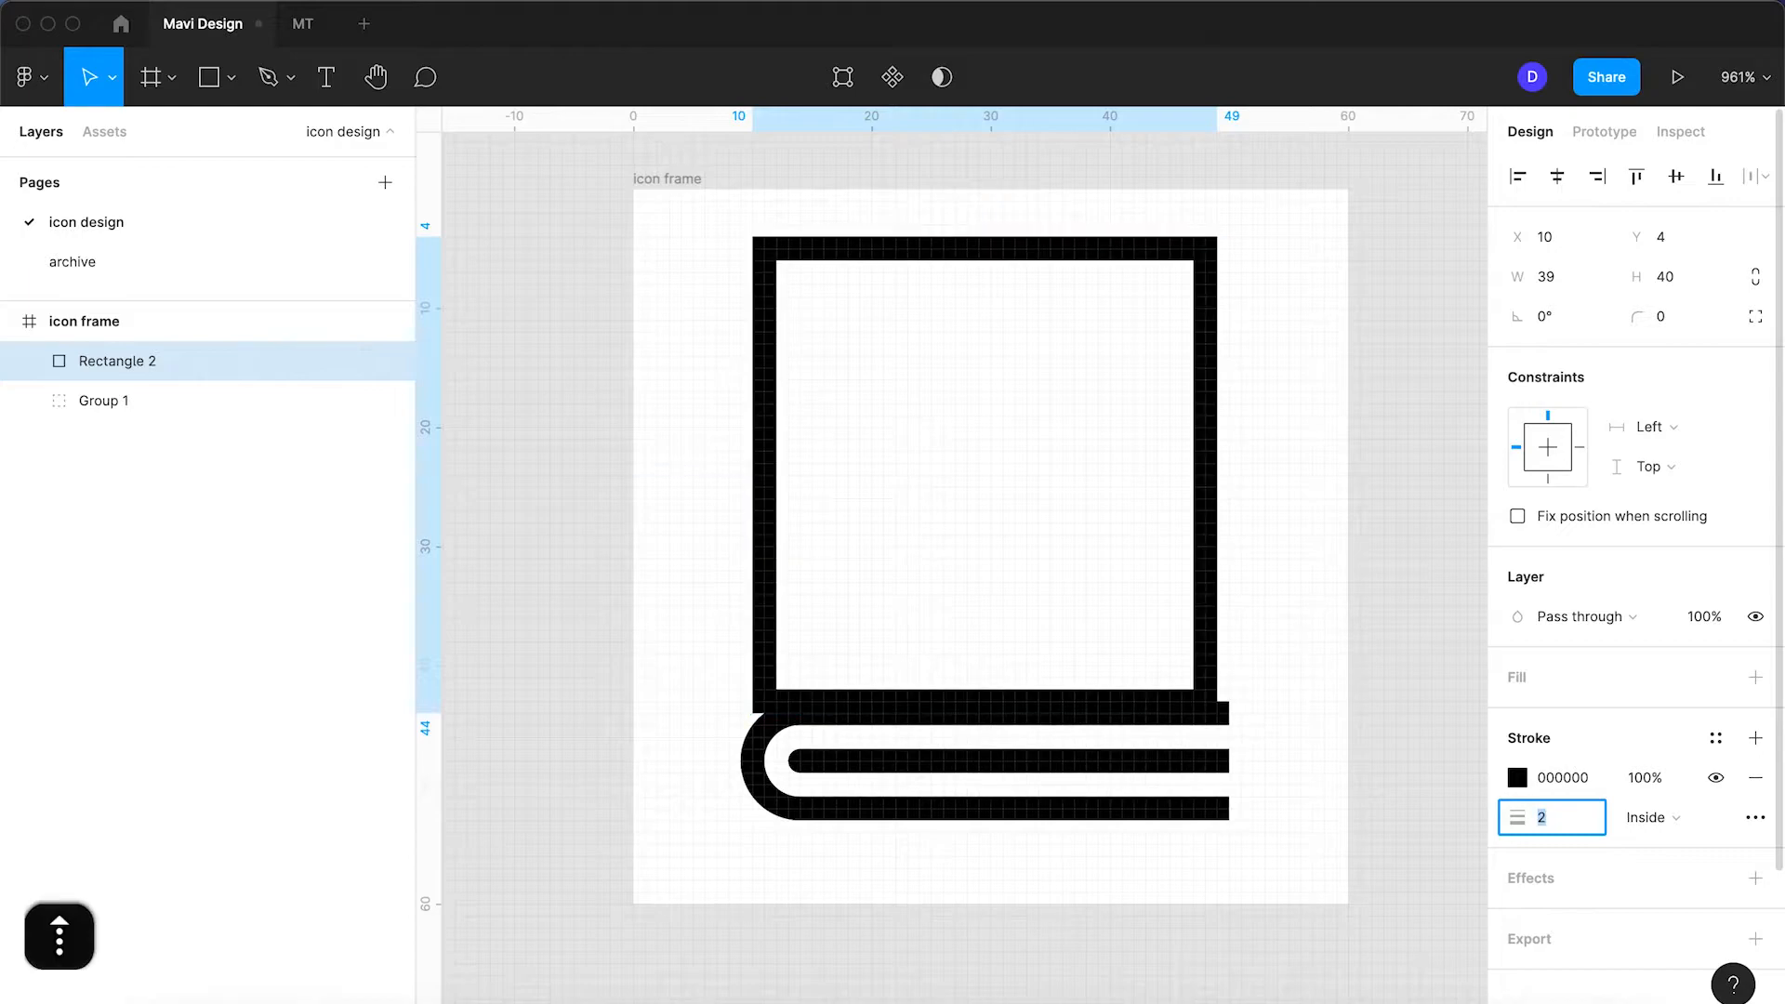
pyautogui.press('Return')
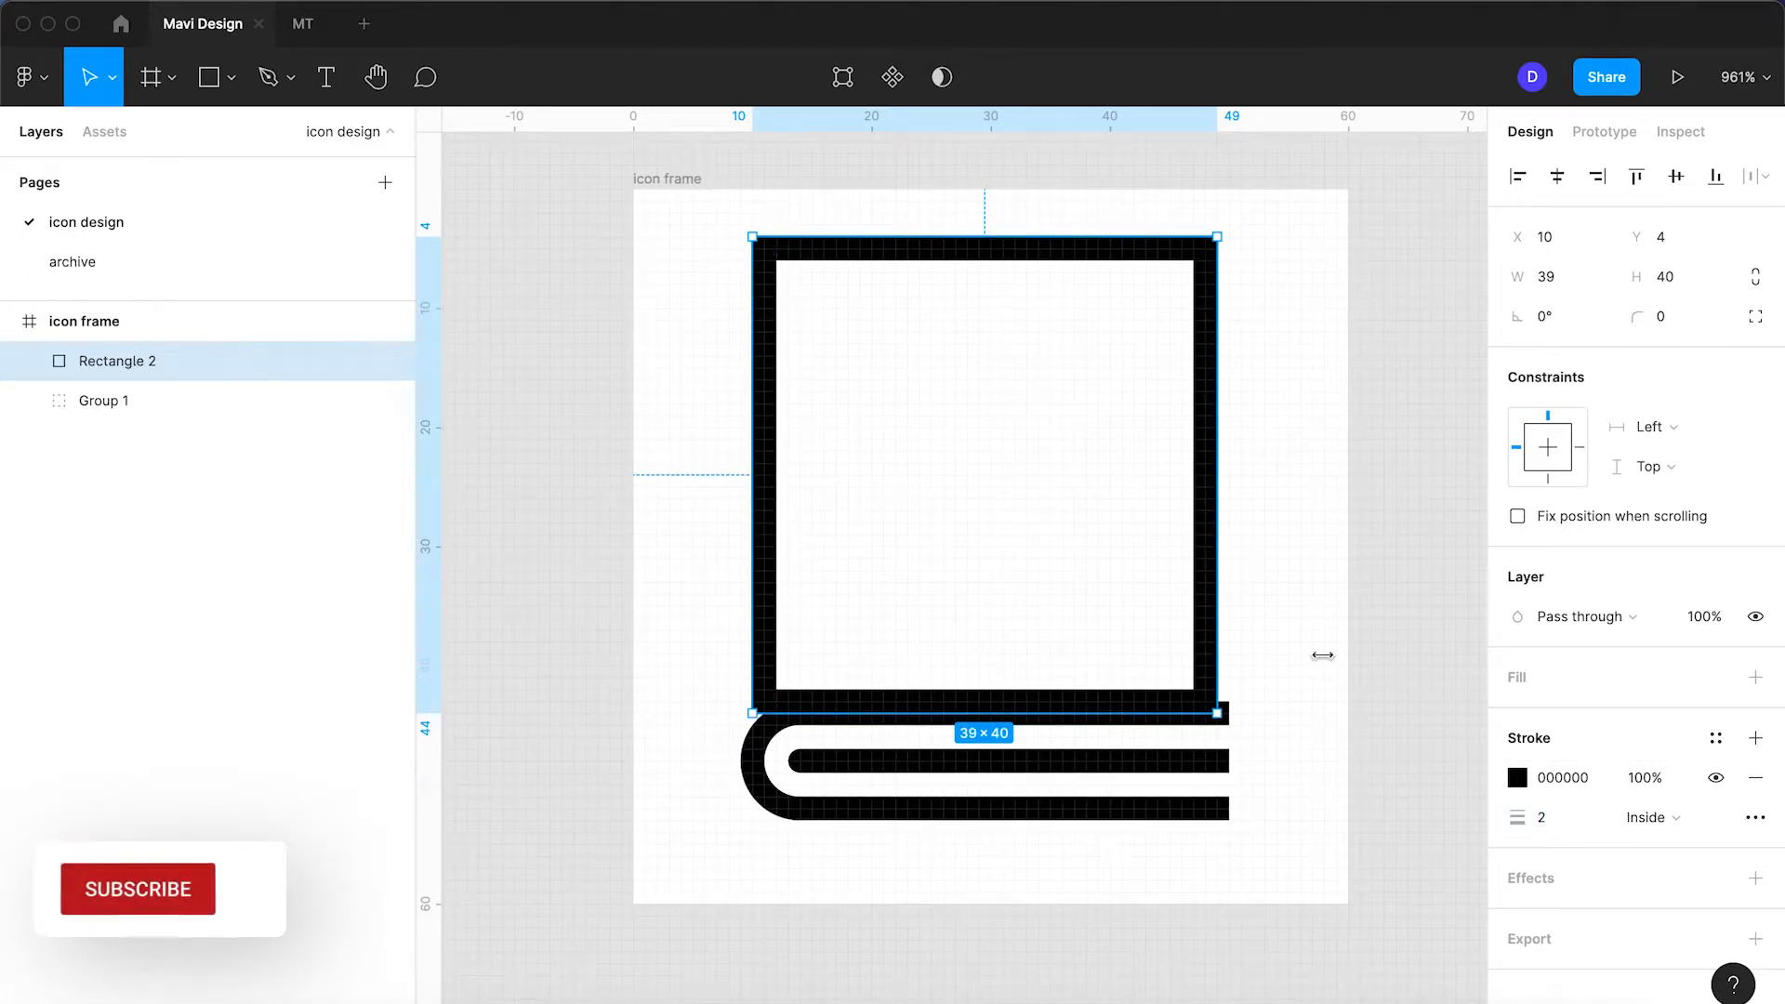
pyautogui.click(1644, 817)
pyautogui.click(1664, 789)
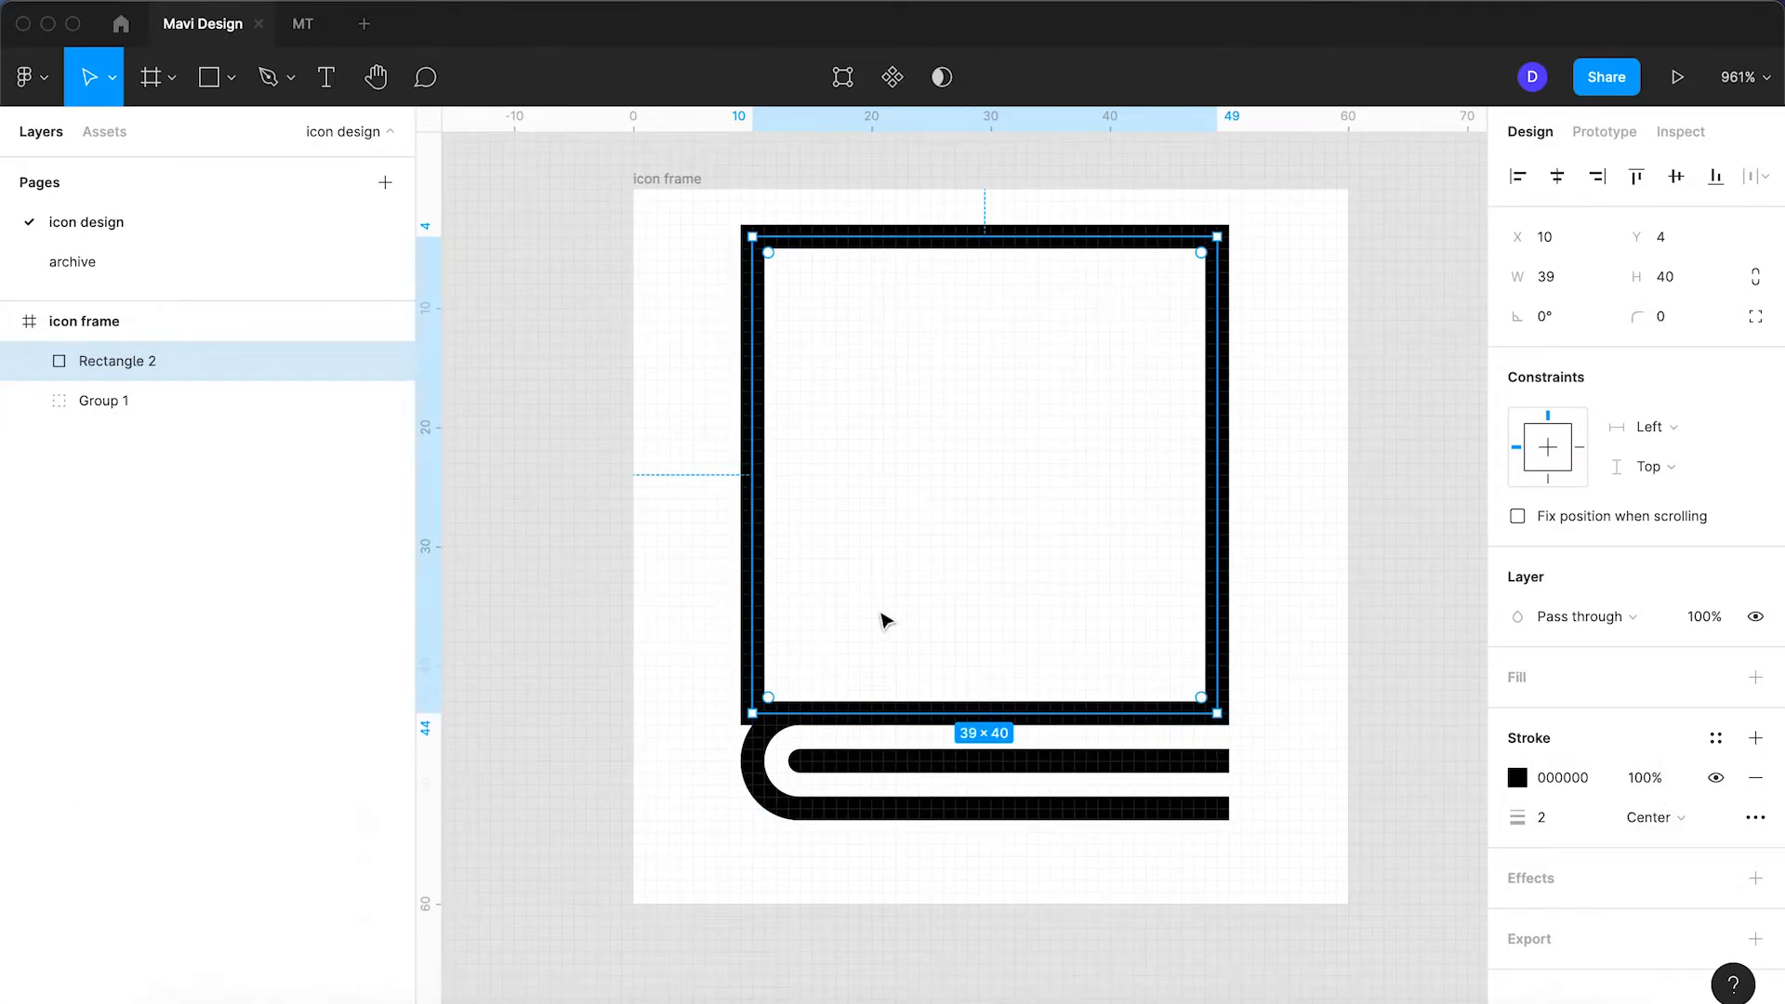
# Step: Delete the large rectangle's bottom edge
pyautogui.doubleClick(757, 561)
pyautogui.click(985, 713)
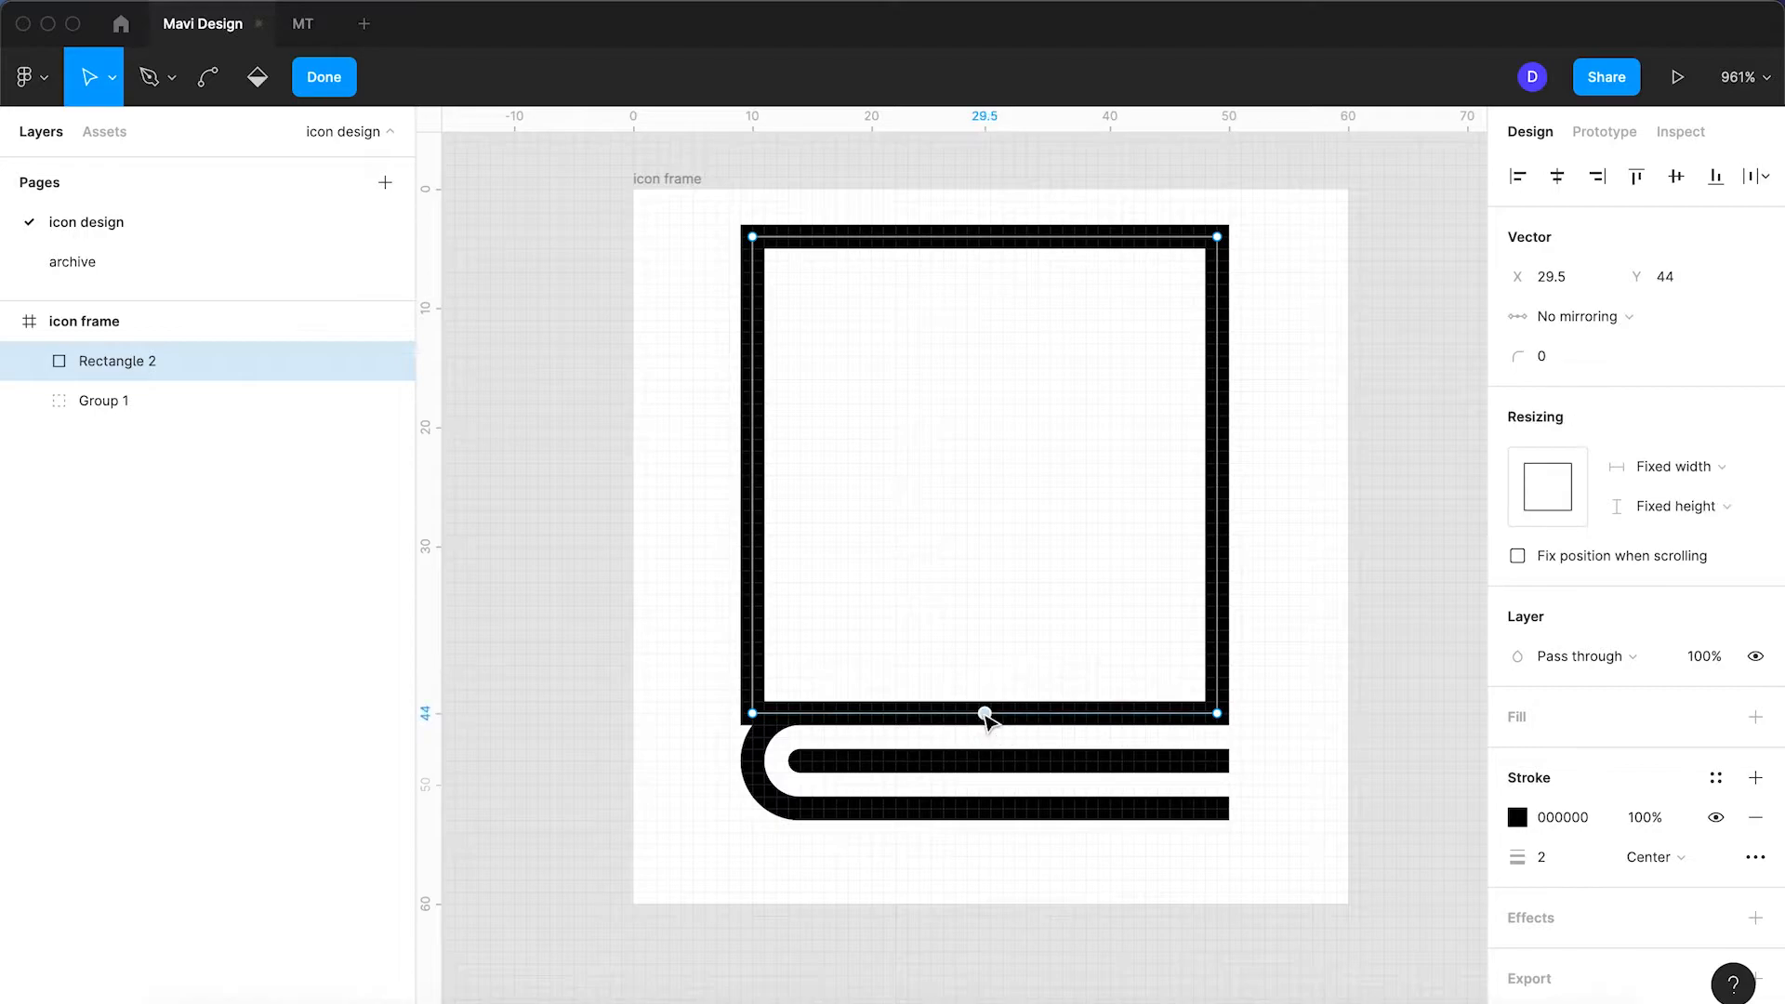
pyautogui.click(985, 713)
pyautogui.press('BackSpace')
pyautogui.click(984, 713)
pyautogui.press('BackSpace')
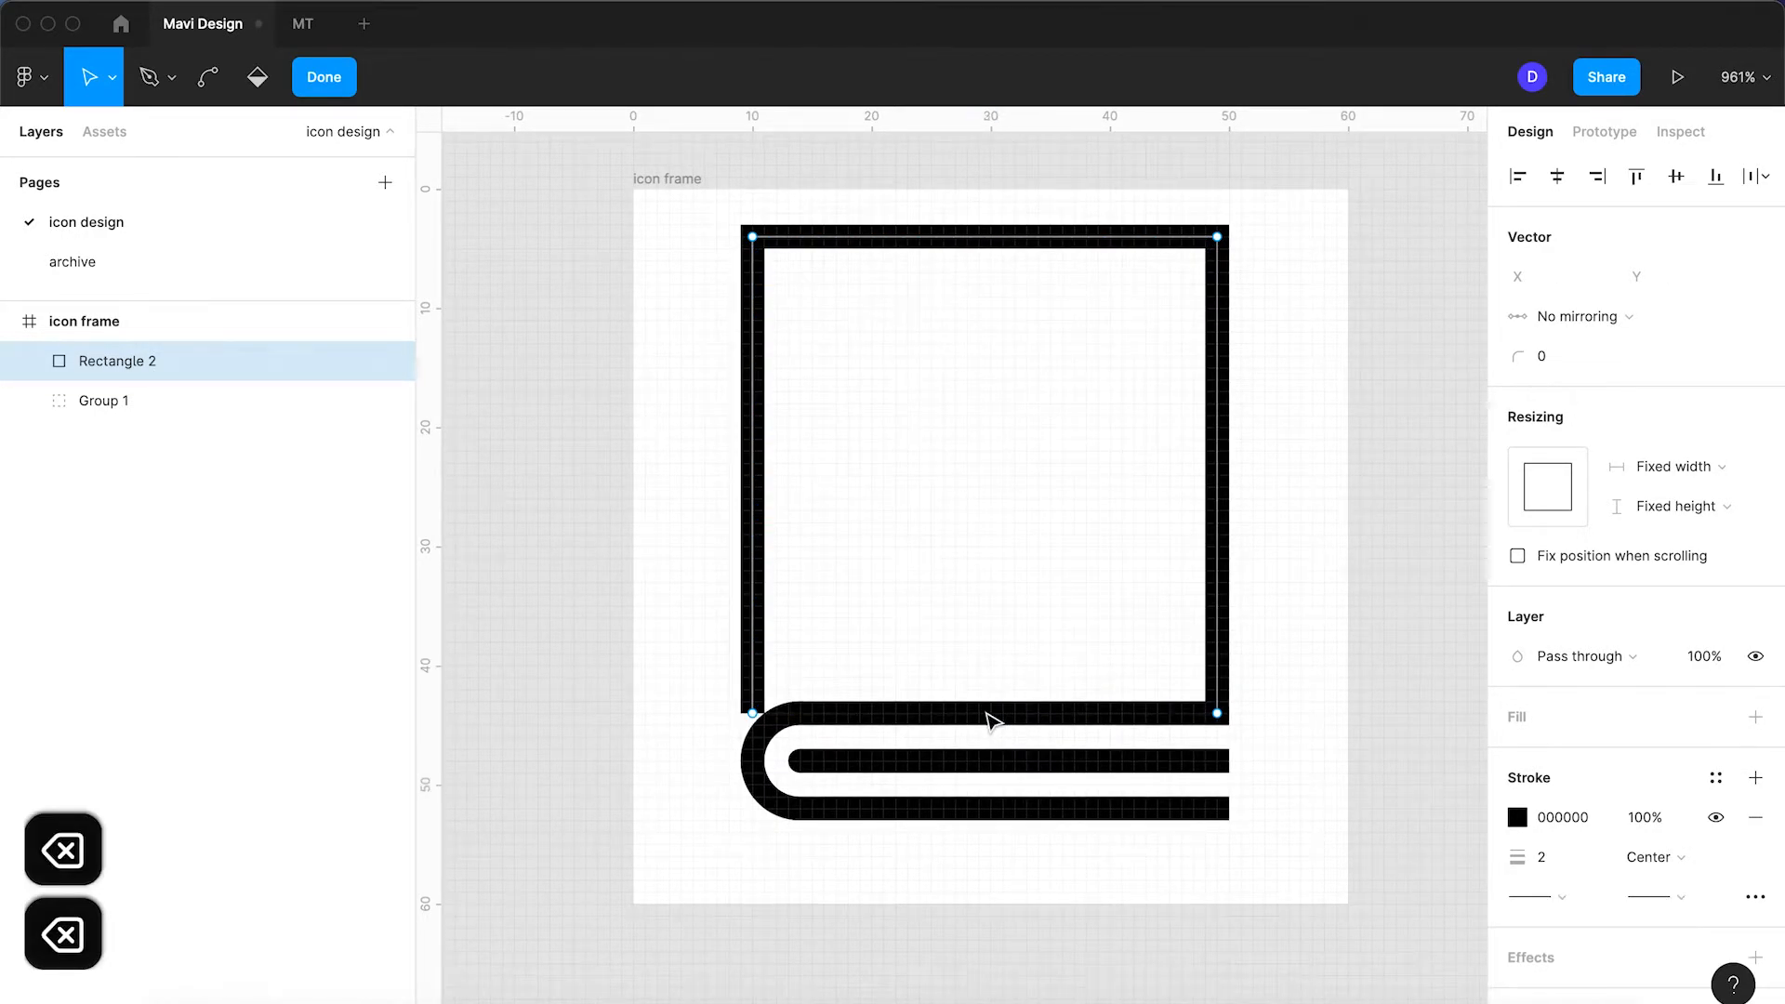
pyautogui.press('Return')
pyautogui.click(685, 689)
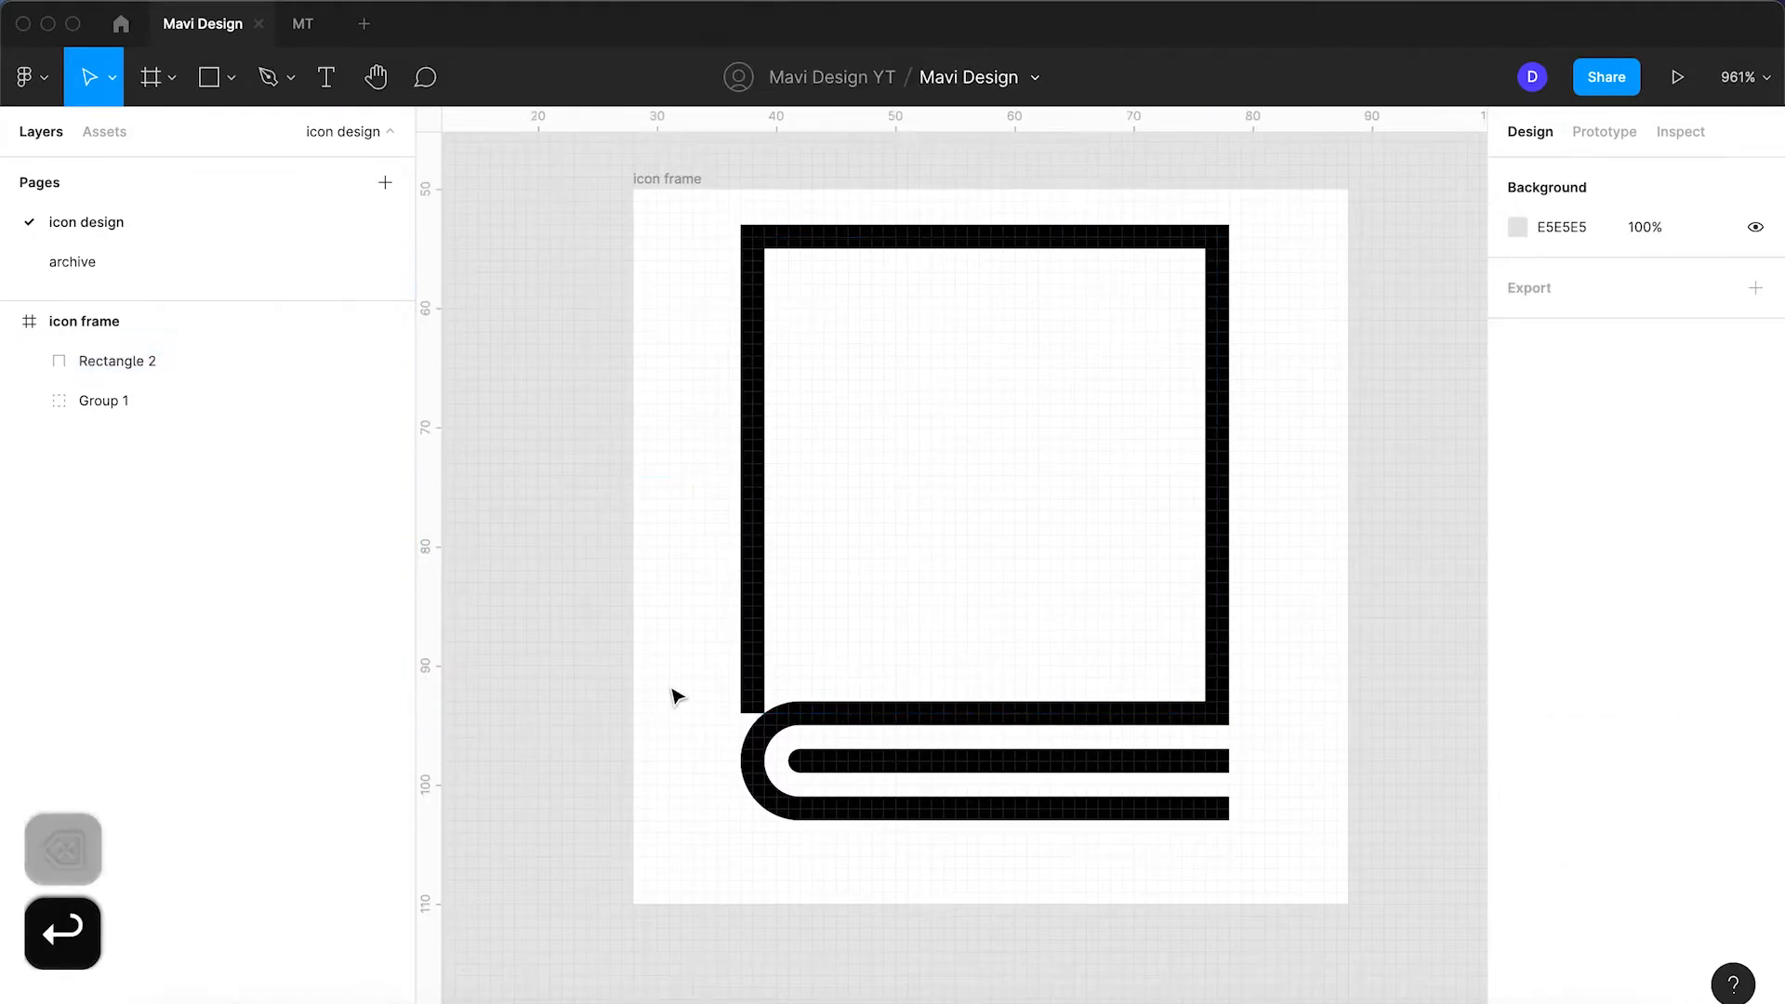
# Step: Extend the large rectangle's left side down to Y 47.5 so it meets the rounded spine
pyautogui.click(746, 664)
pyautogui.doubleClick(745, 664)
pyautogui.moveTo(753, 714); pyautogui.dragTo(755, 756)
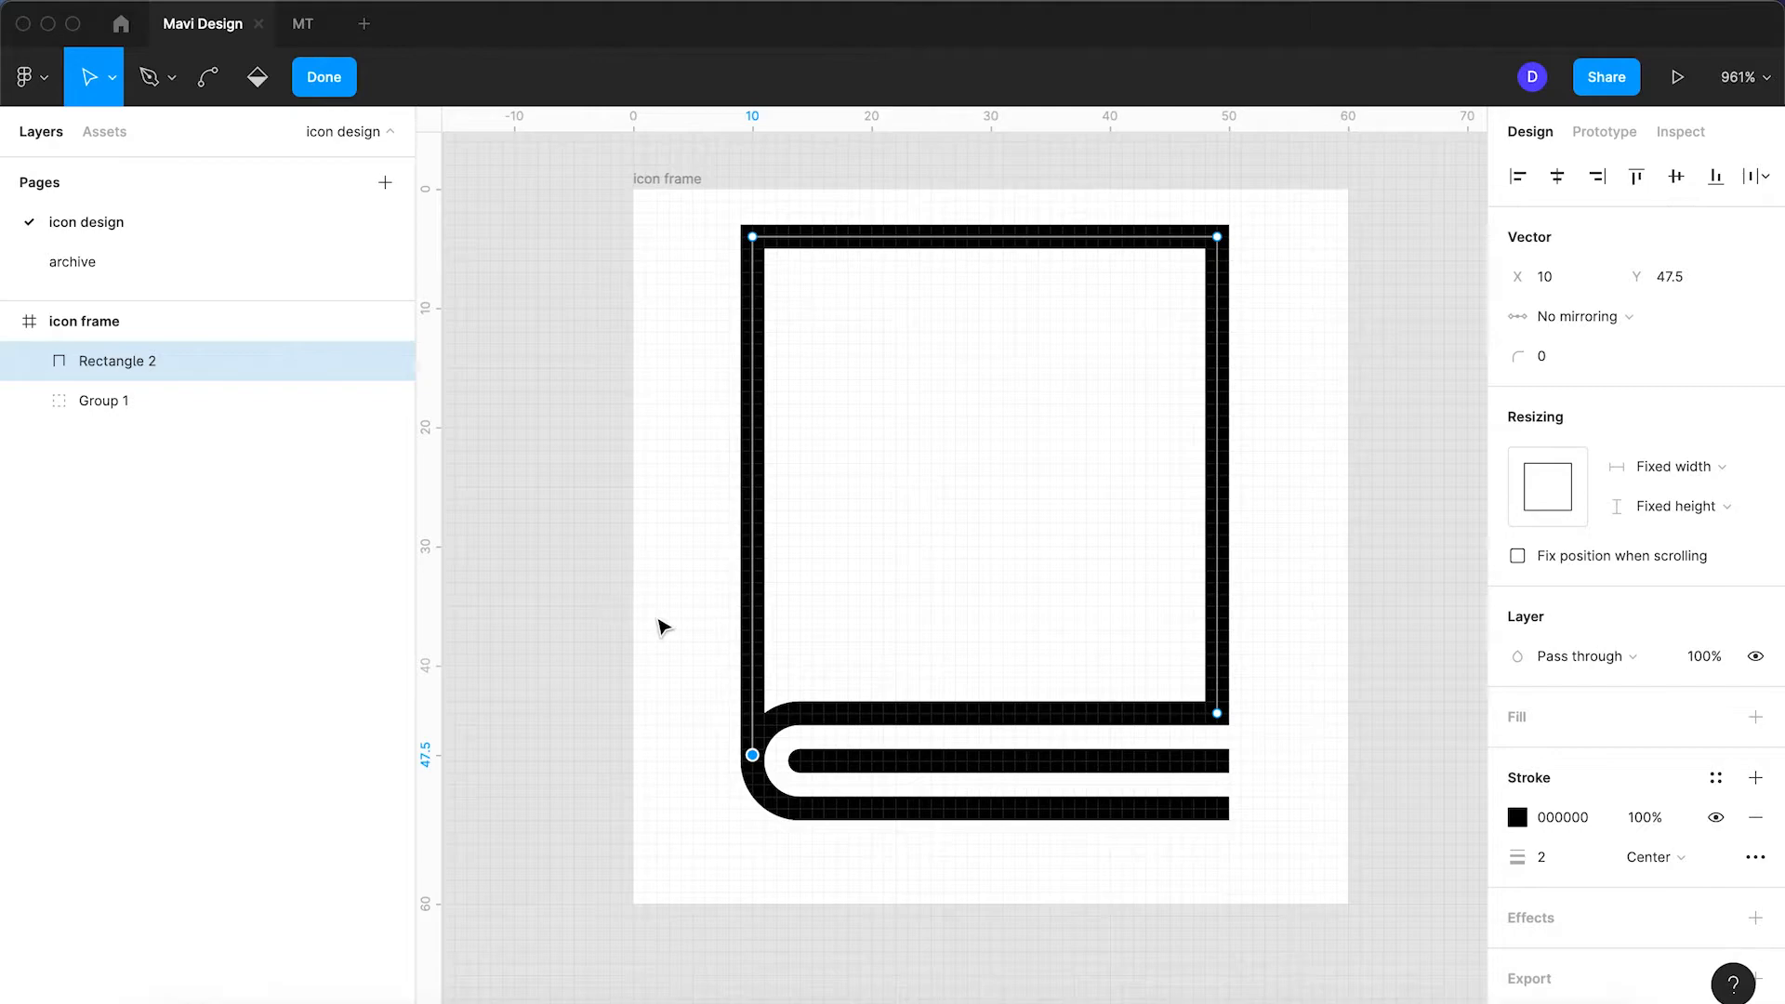
pyautogui.press('Return')
pyautogui.click(999, 538)
# Step: Round both upper corners of the book cover outline with a radius of 4
pyautogui.scroll(-3, 1000, 537)
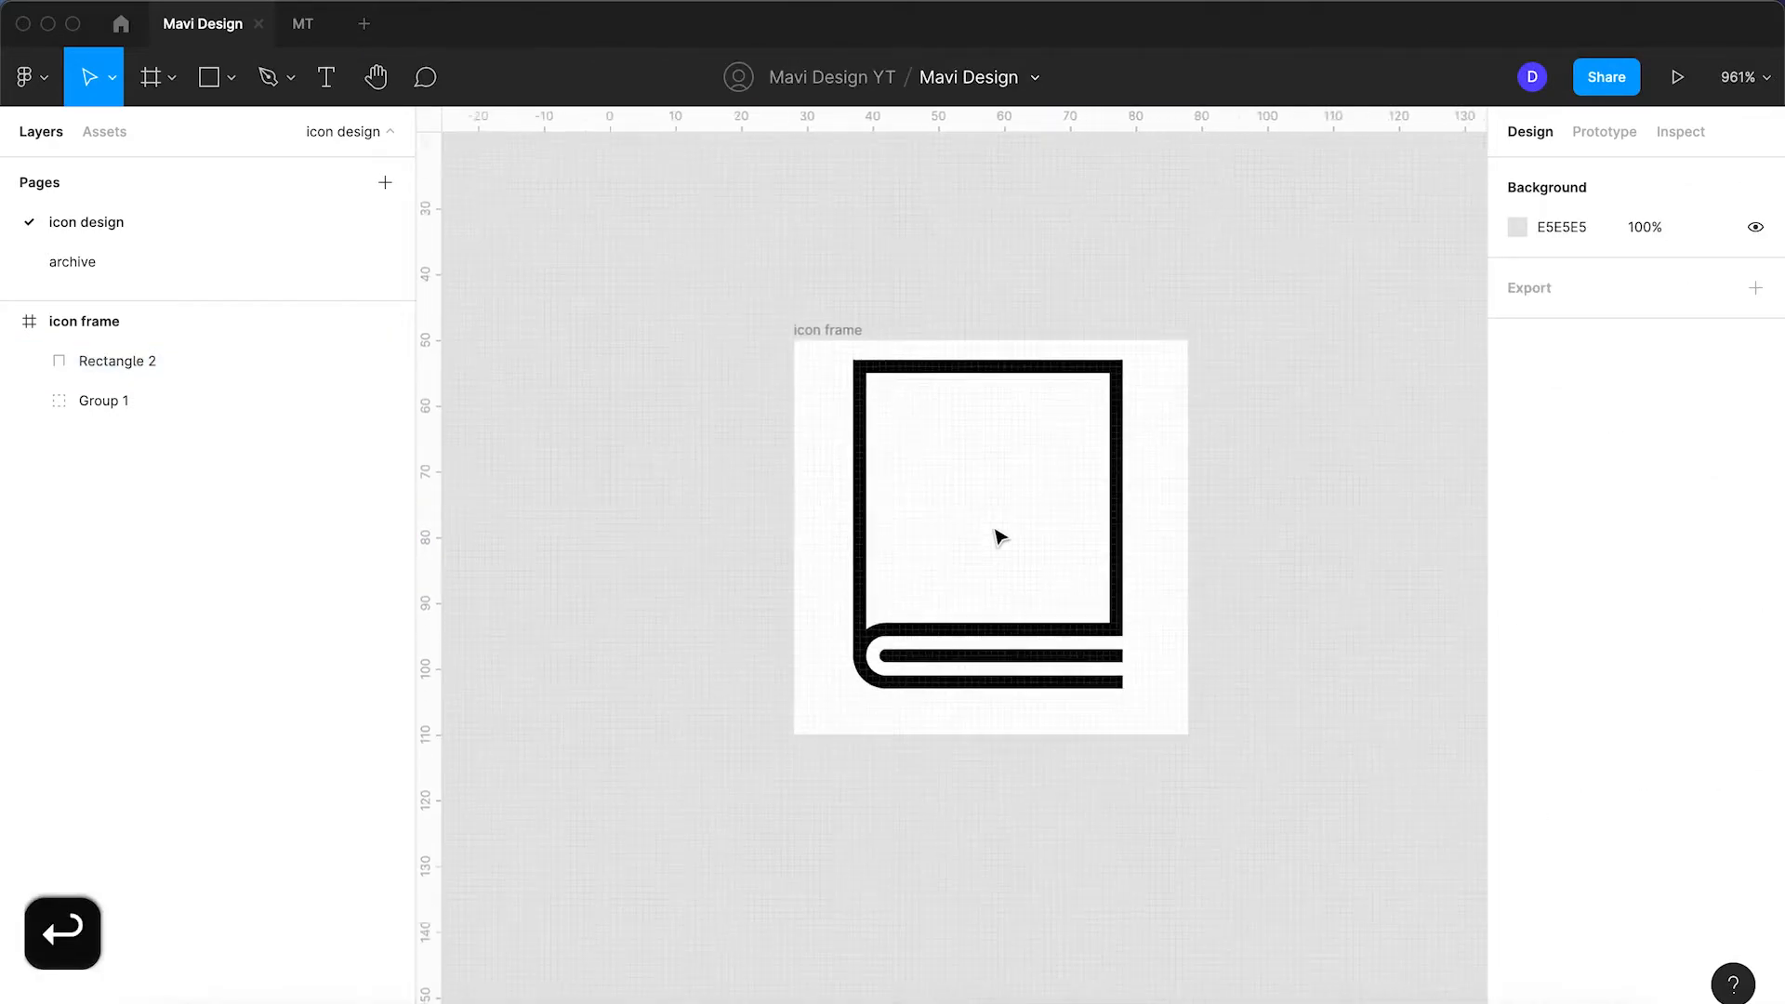
pyautogui.scroll(4, 785, 518)
pyautogui.doubleClick(759, 511)
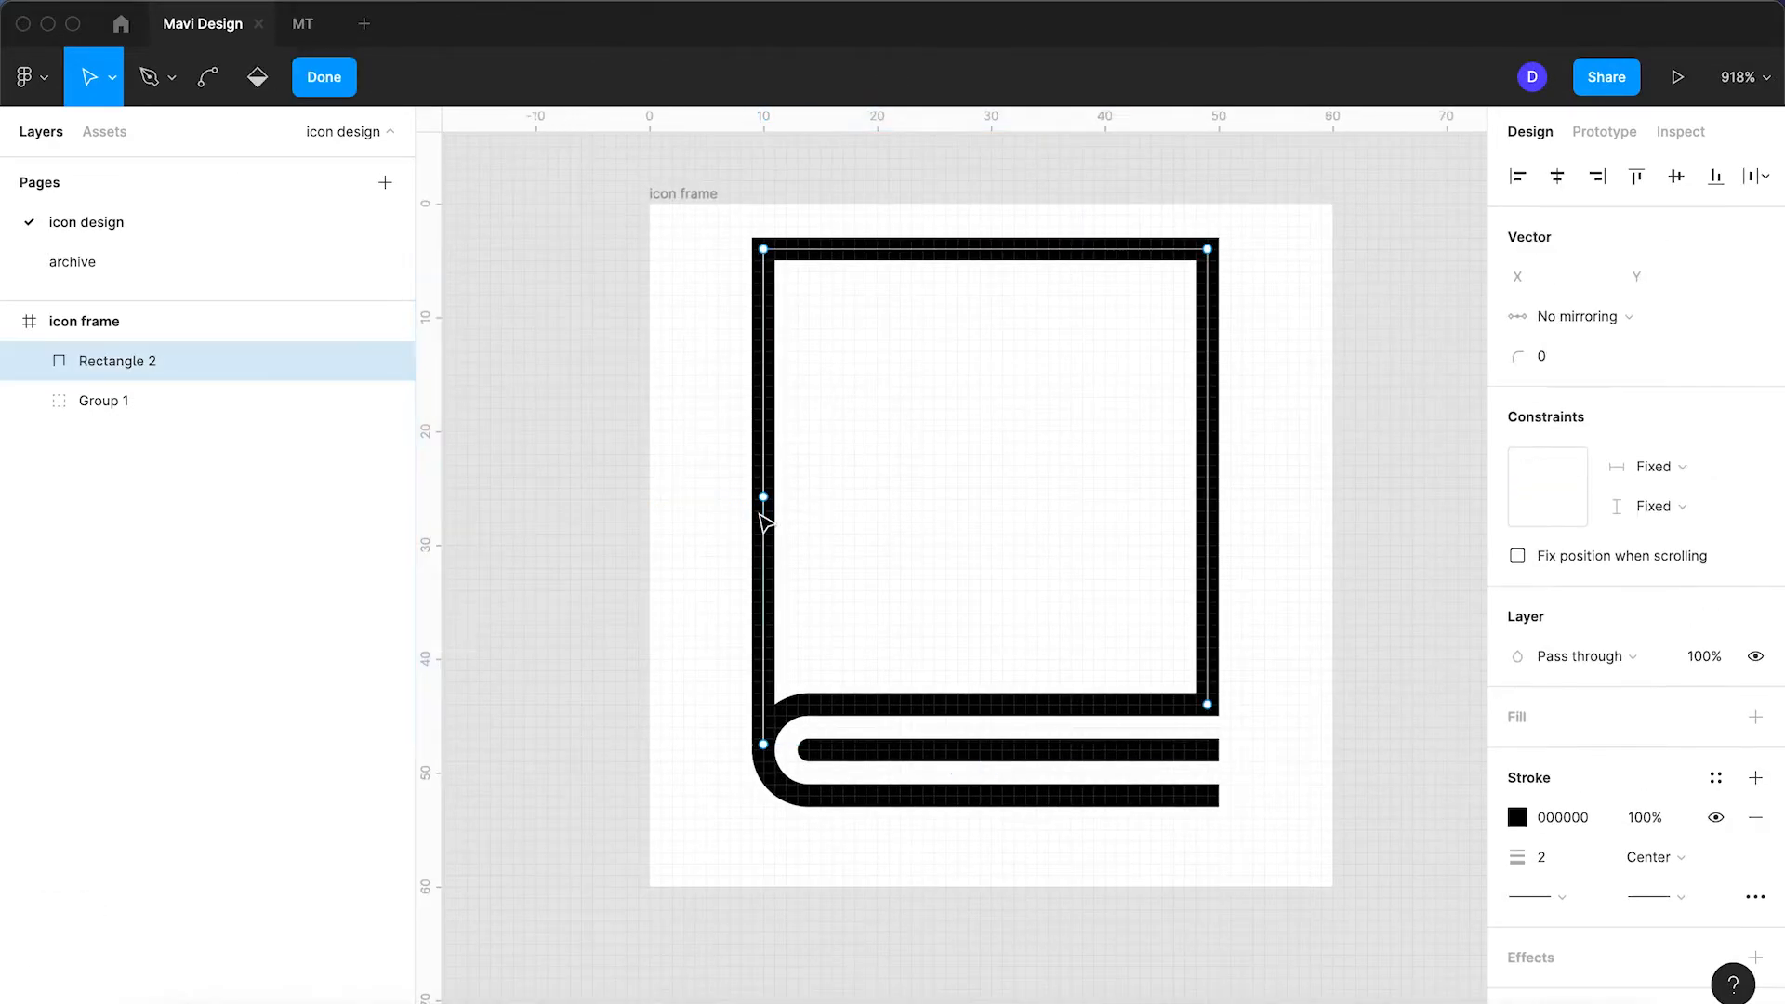
pyautogui.click(764, 249)
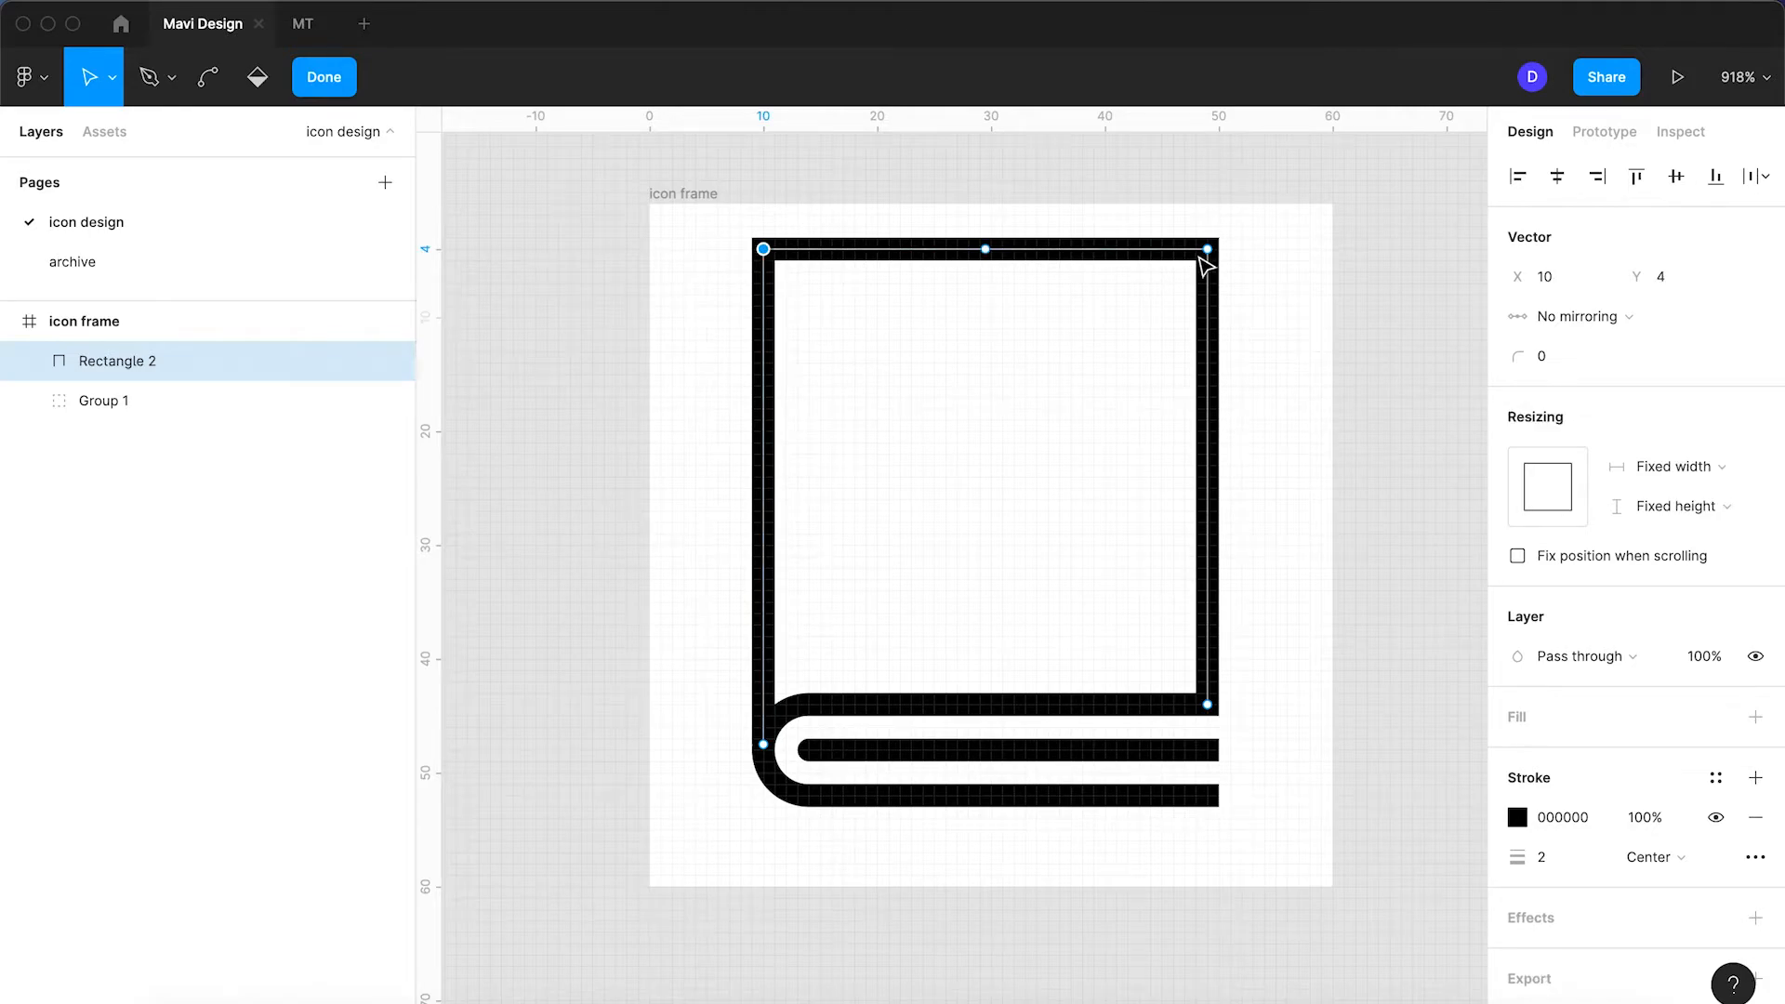
pyautogui.press('Up')
pyautogui.press('Up')
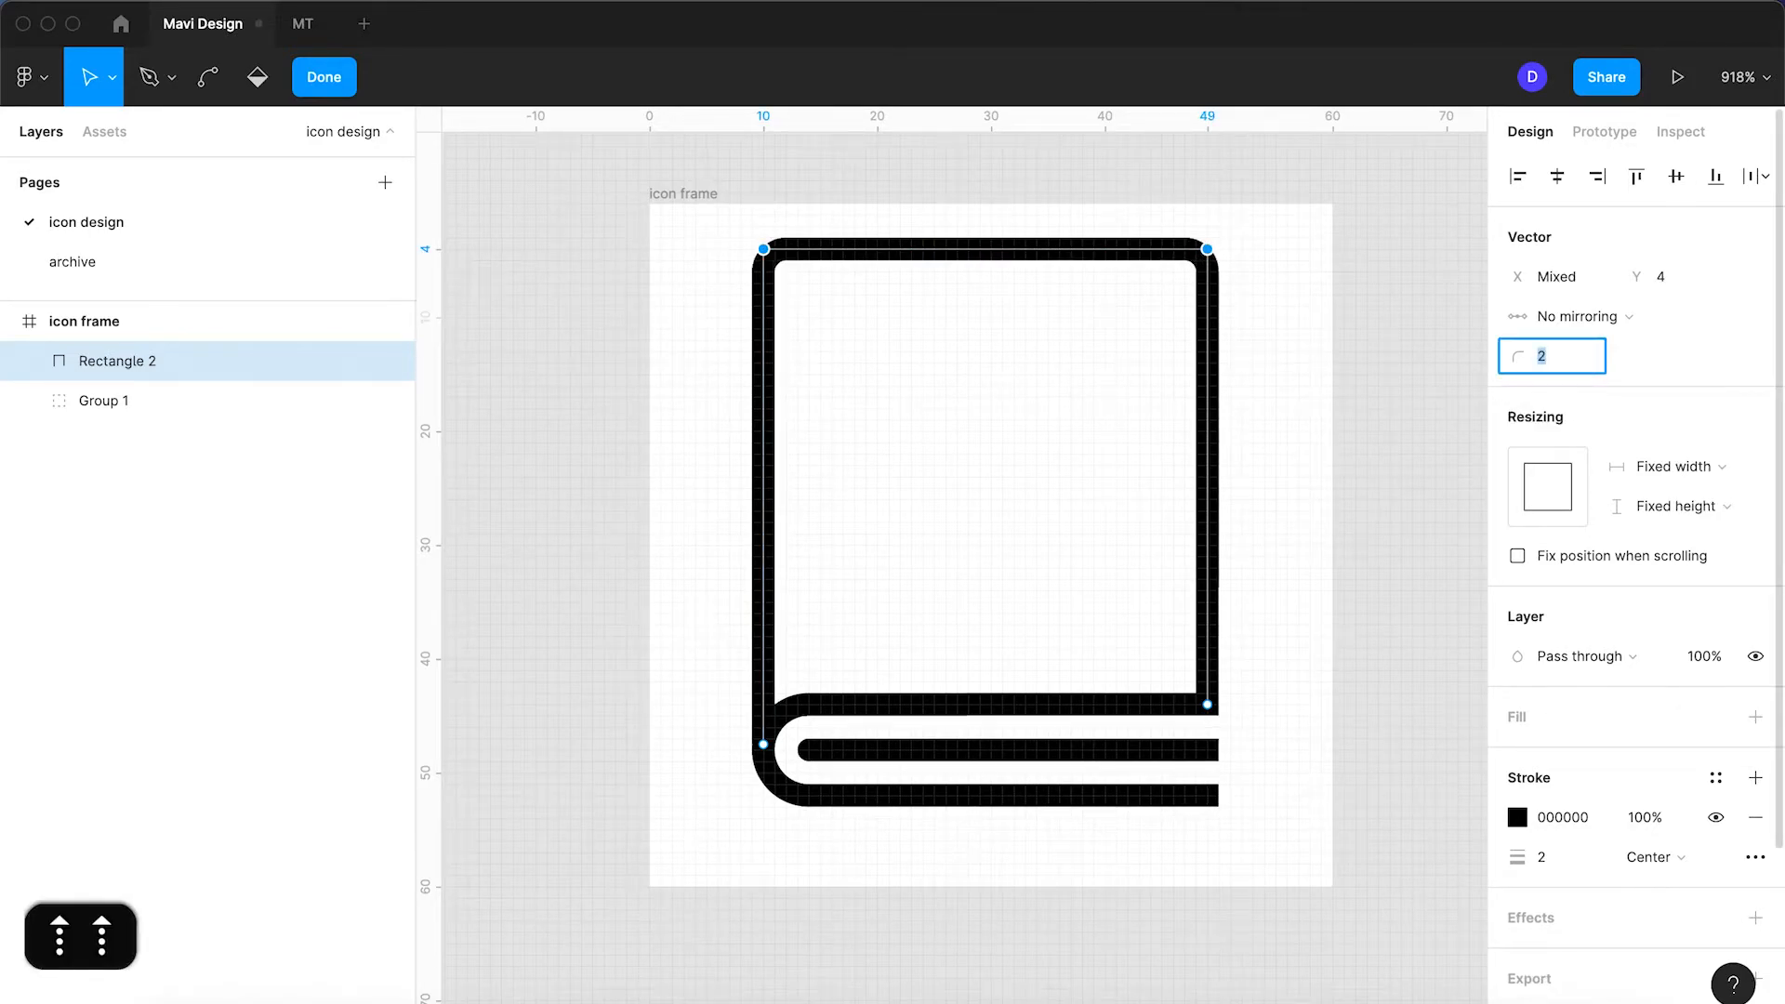
pyautogui.press('Up')
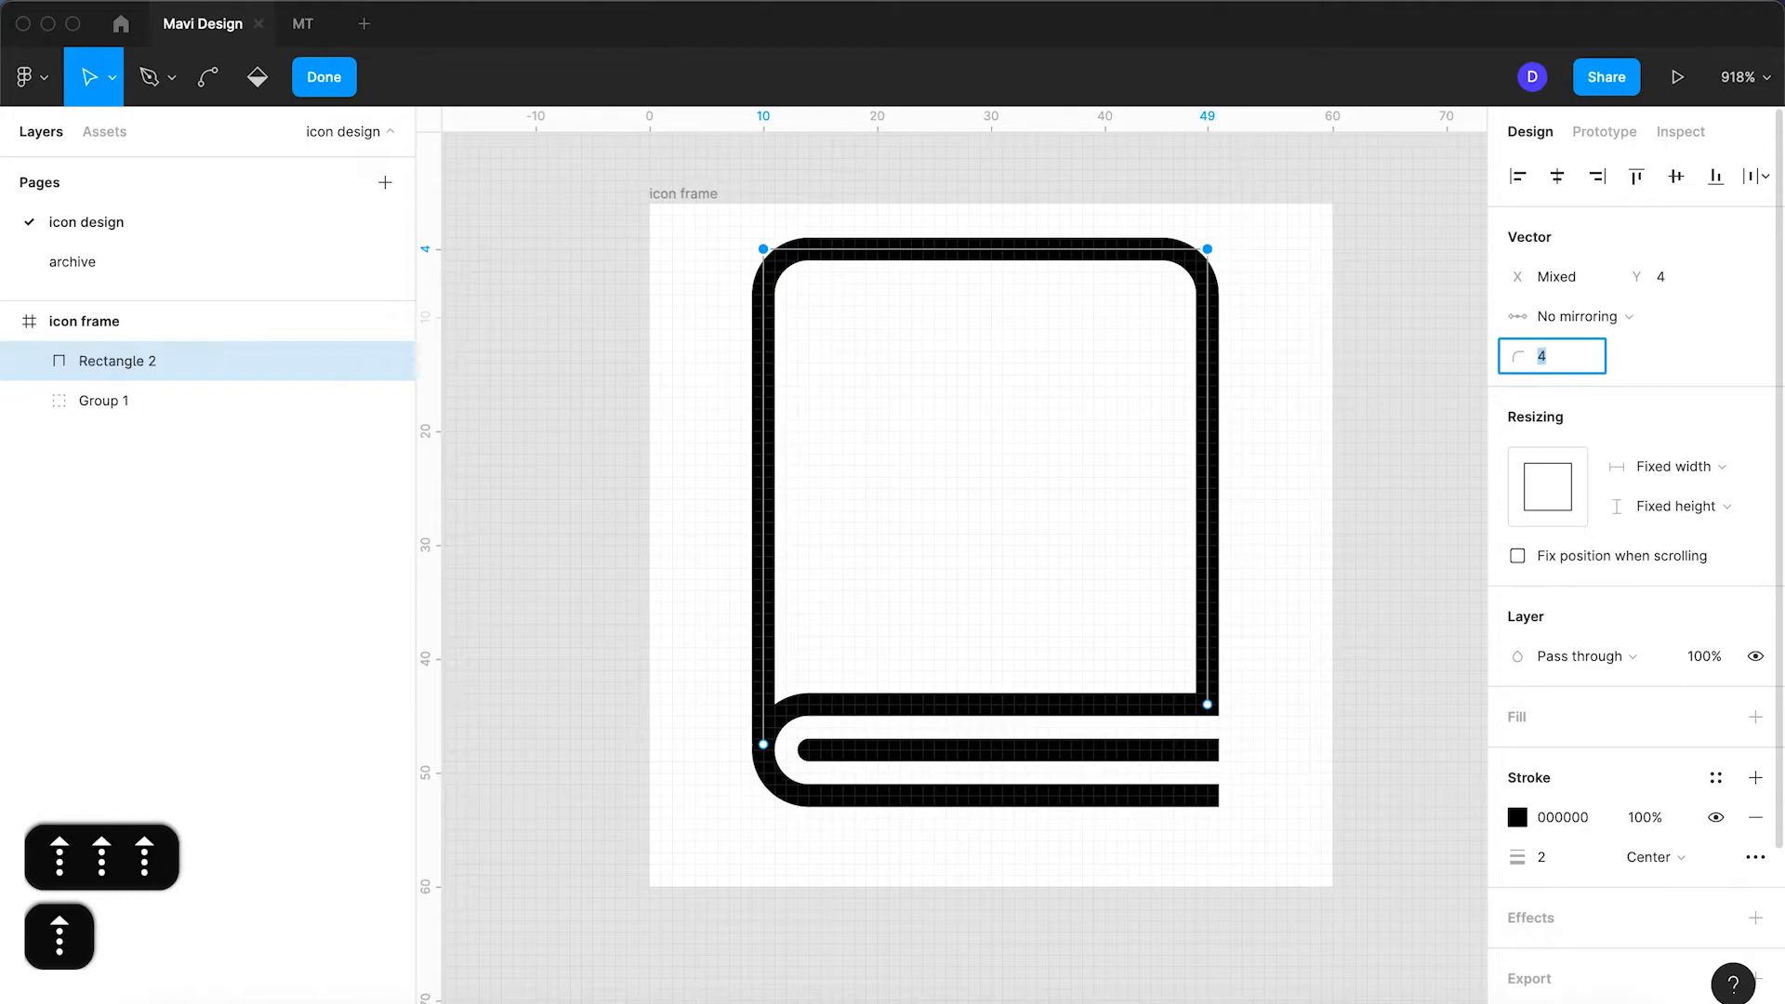
pyautogui.press('Return')
pyautogui.press('Return')
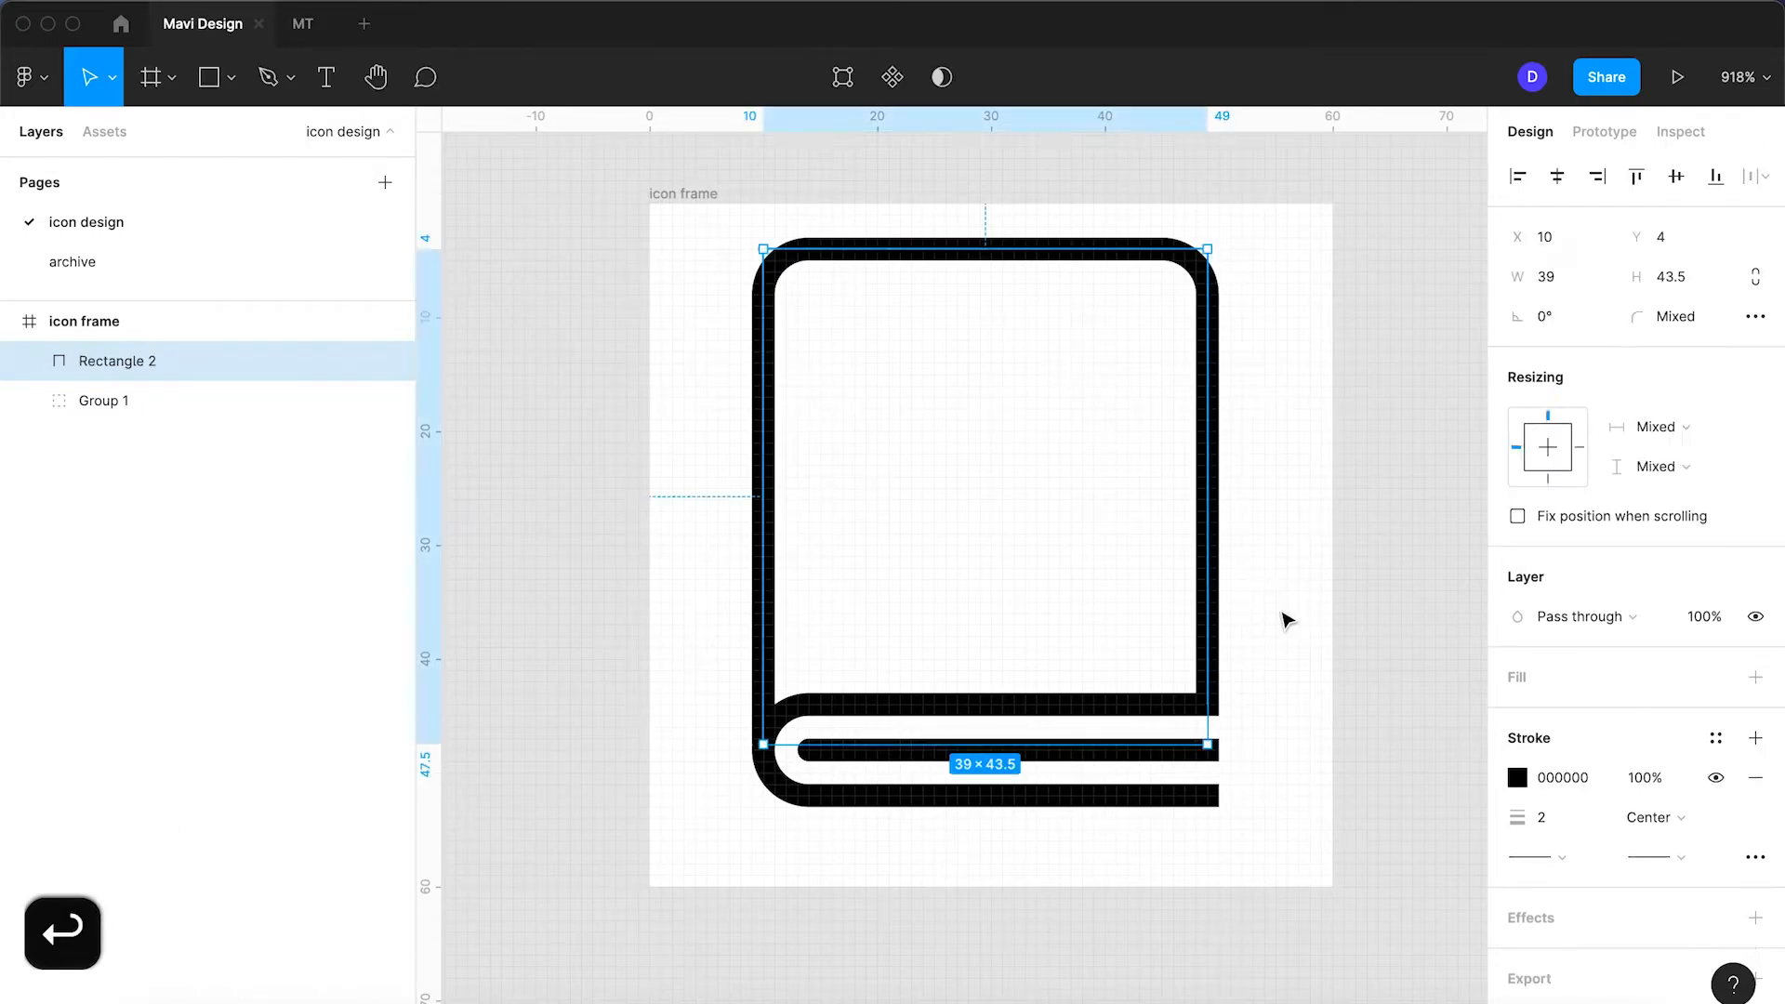
pyautogui.click(1260, 712)
pyautogui.scroll(-5, 1259, 711)
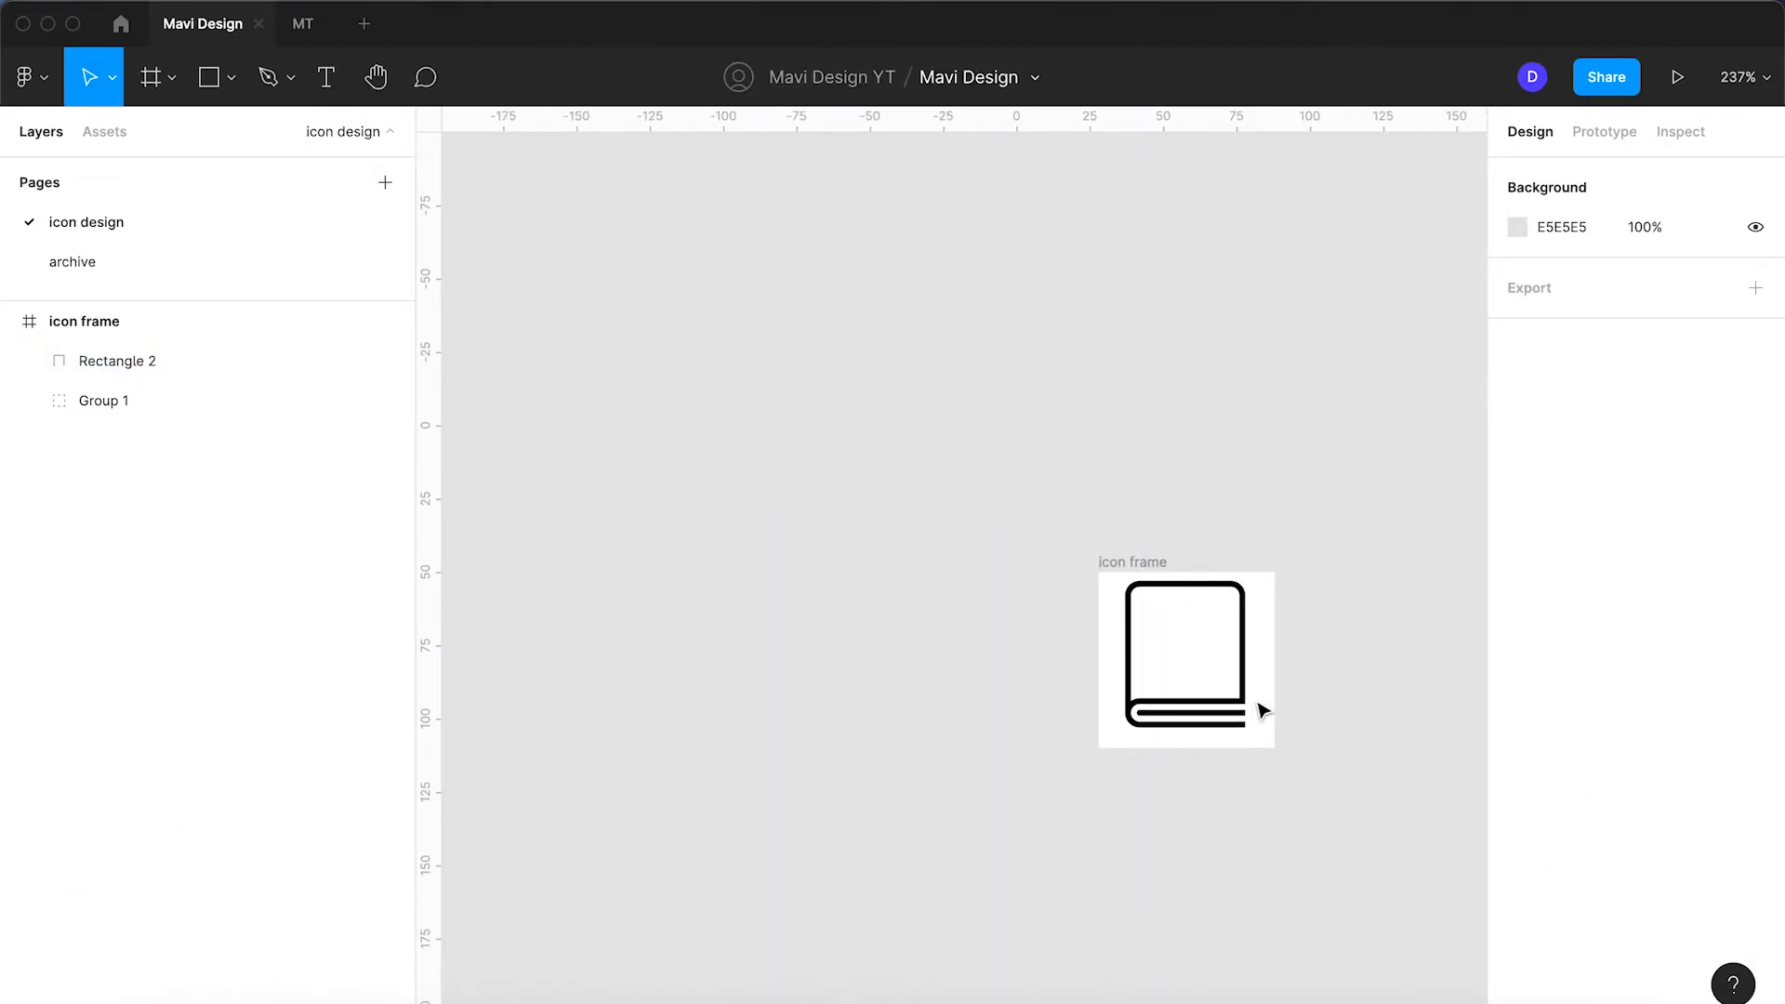
# Step: Set the corner radius of the cover's upper-right point to 0, keeping the upper-left corner rounded
pyautogui.scroll(5, 1262, 712)
pyautogui.doubleClick(1220, 598)
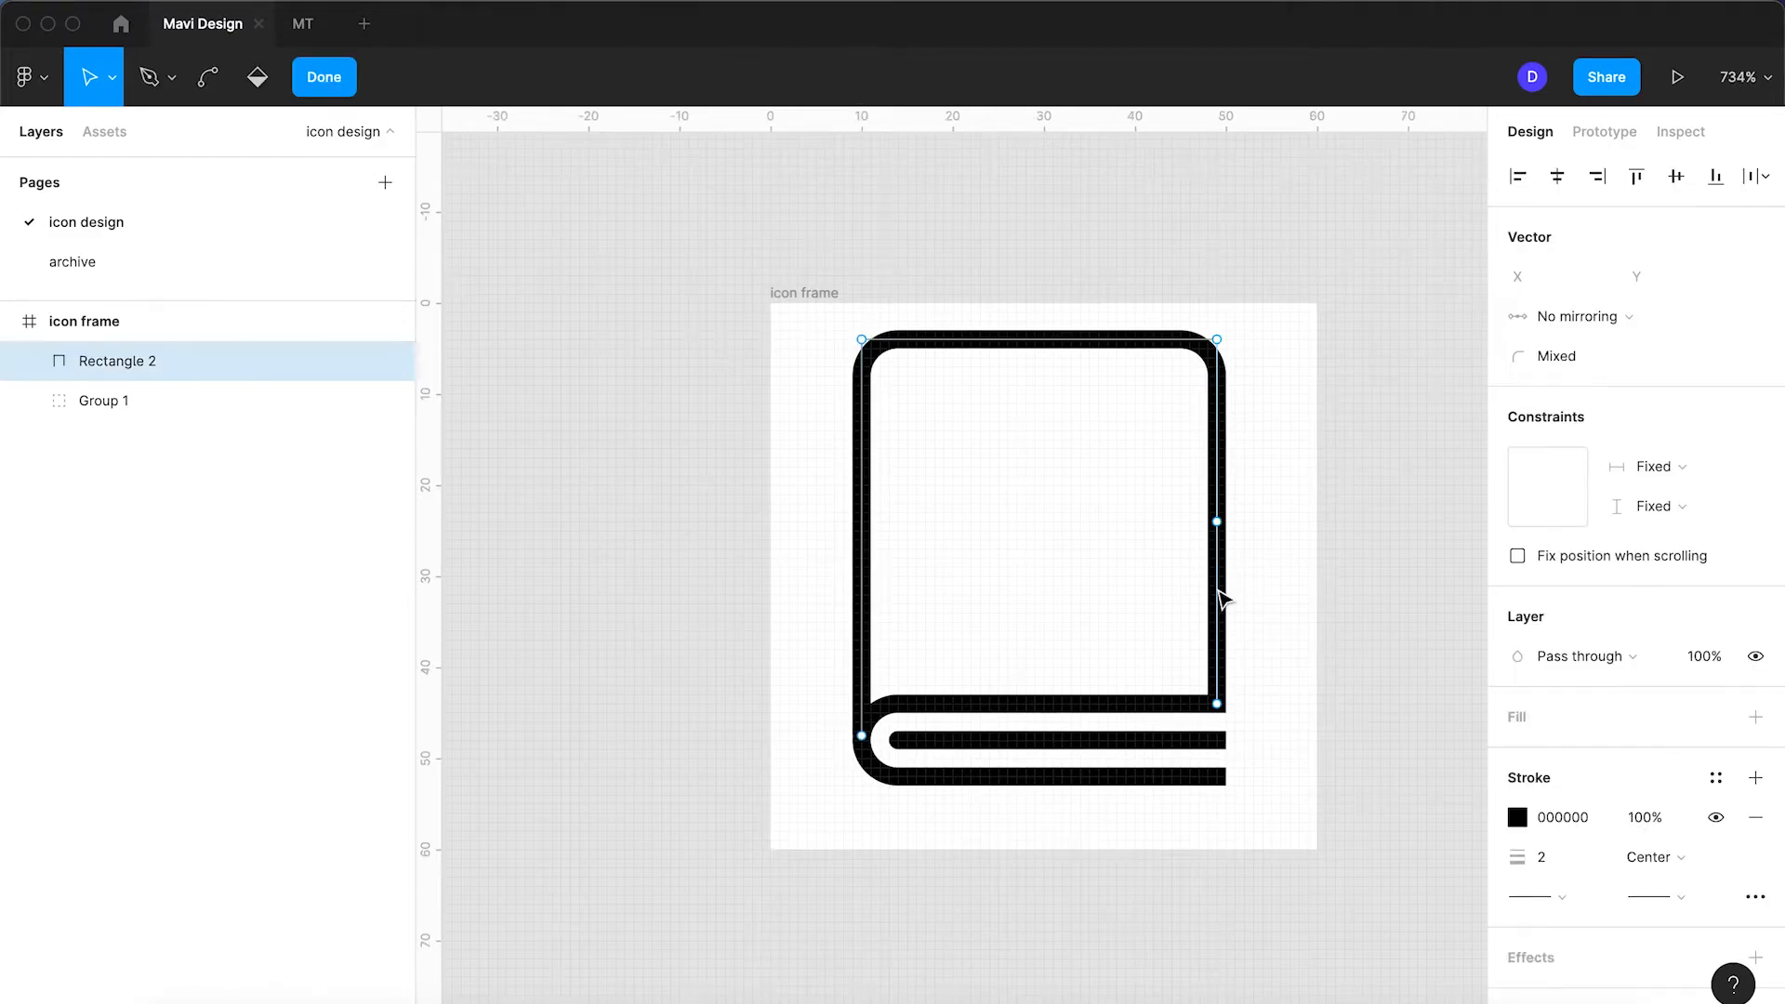
pyautogui.click(1218, 341)
pyautogui.click(1530, 358)
pyautogui.press('Down')
pyautogui.press('Down')
pyautogui.press('Down')
pyautogui.press('Down')
pyautogui.press('Down')
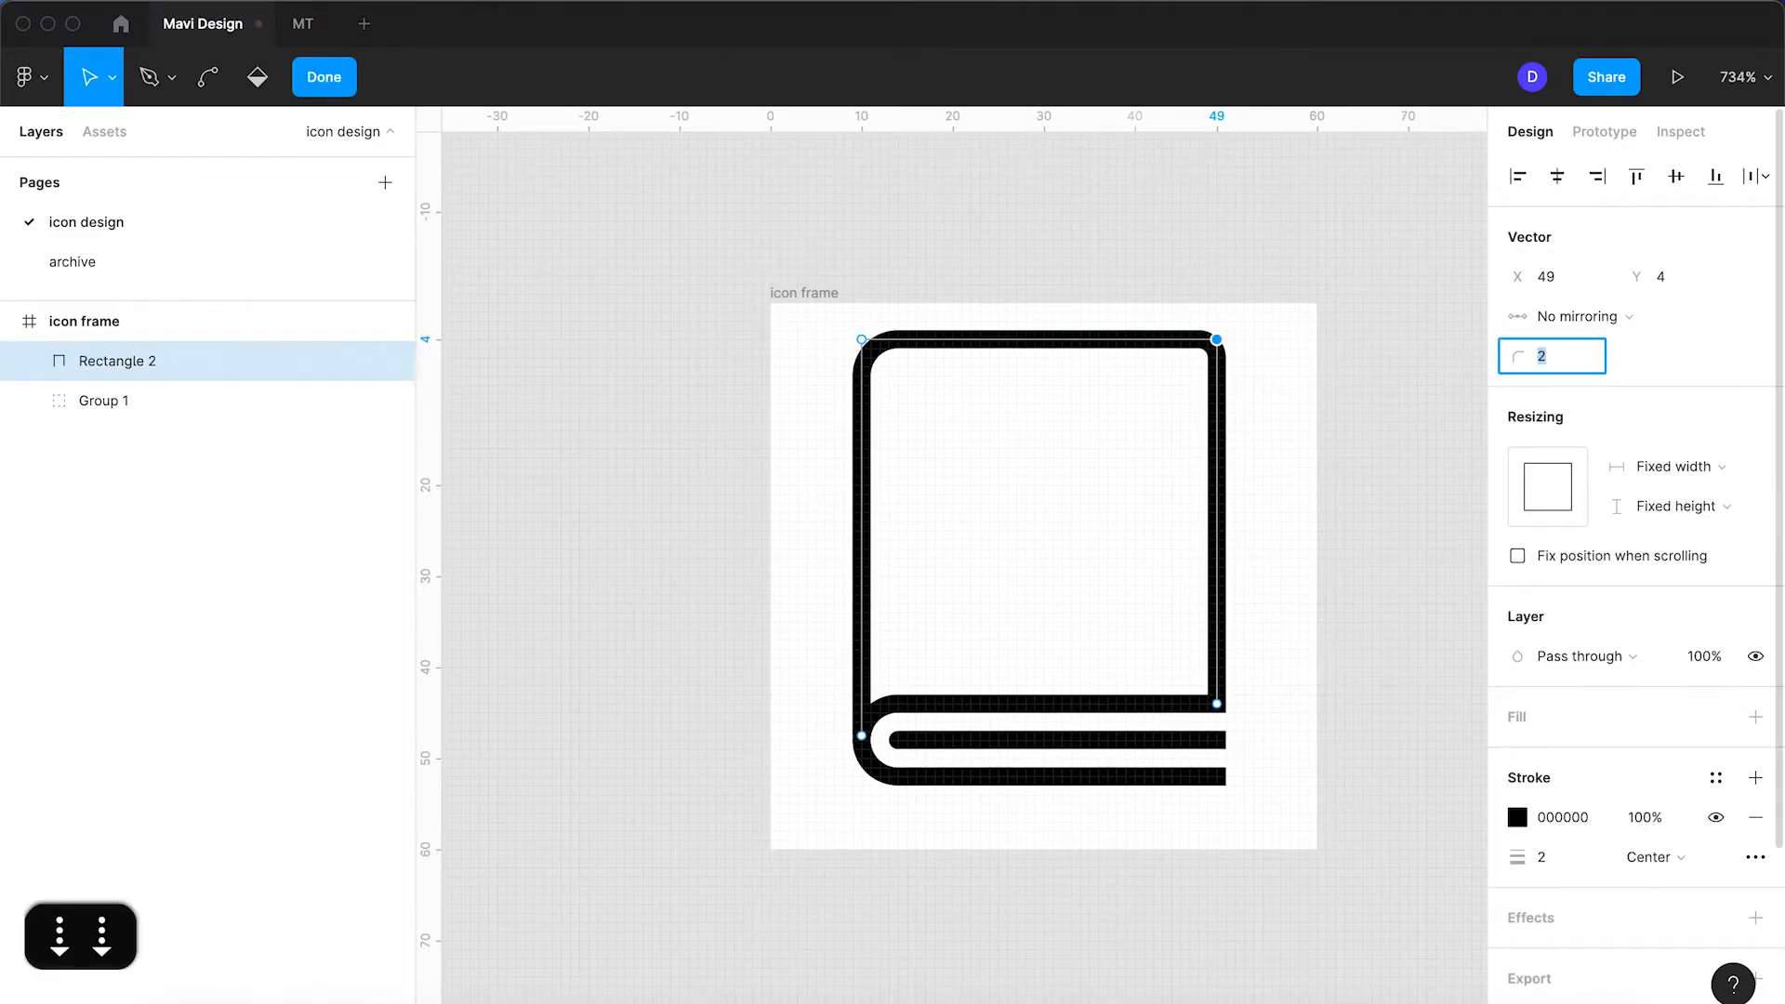
pyautogui.press('Return')
pyautogui.press('Return')
pyautogui.click(1302, 549)
pyautogui.scroll(-2, 1306, 554)
pyautogui.scroll(2, 1306, 553)
# Step: Group the cover outline with the spine group and centre the result horizontally and vertically in the icon frame
pyautogui.press('space')
pyautogui.moveTo(1280, 554); pyautogui.dragTo(1249, 589)
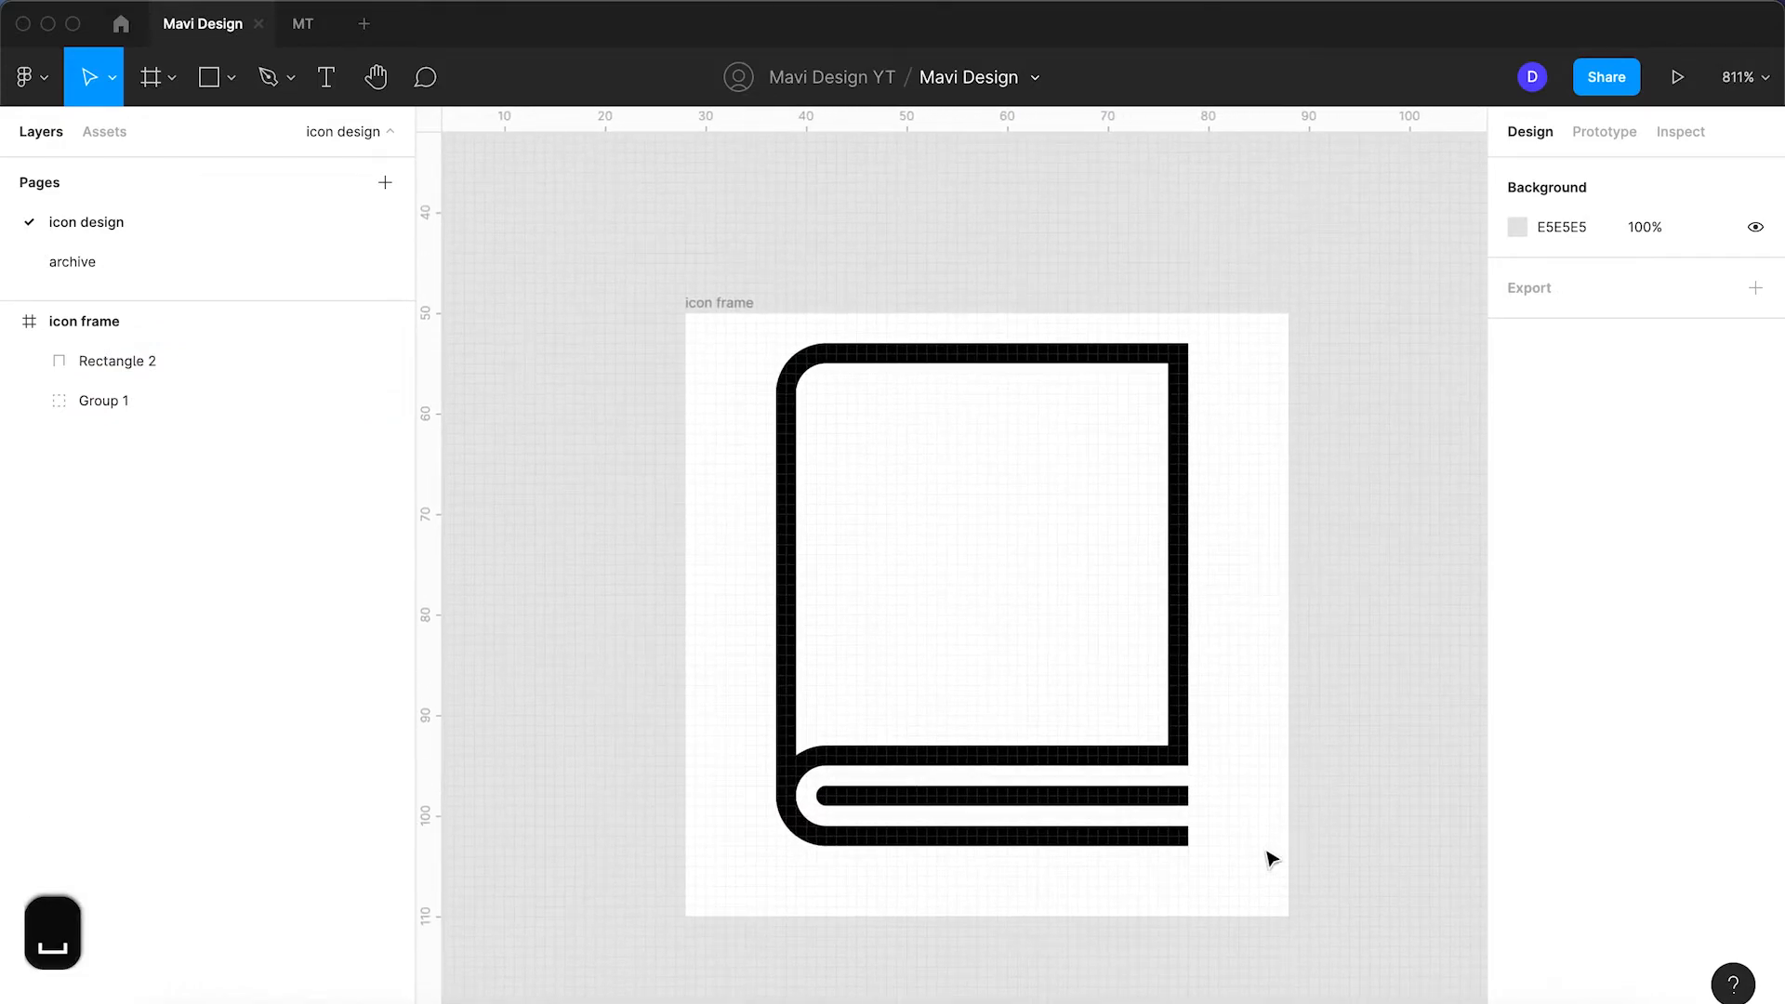
pyautogui.moveTo(893, 416); pyautogui.dragTo(785, 336)
pyautogui.press('super+g')
pyautogui.click(1543, 175)
pyautogui.click(1661, 176)
pyautogui.click(1320, 434)
# Step: Draw a 29 × 2 rectangle inside the cover near its upper edge and place it at X 15, Y 11
pyautogui.press('space')
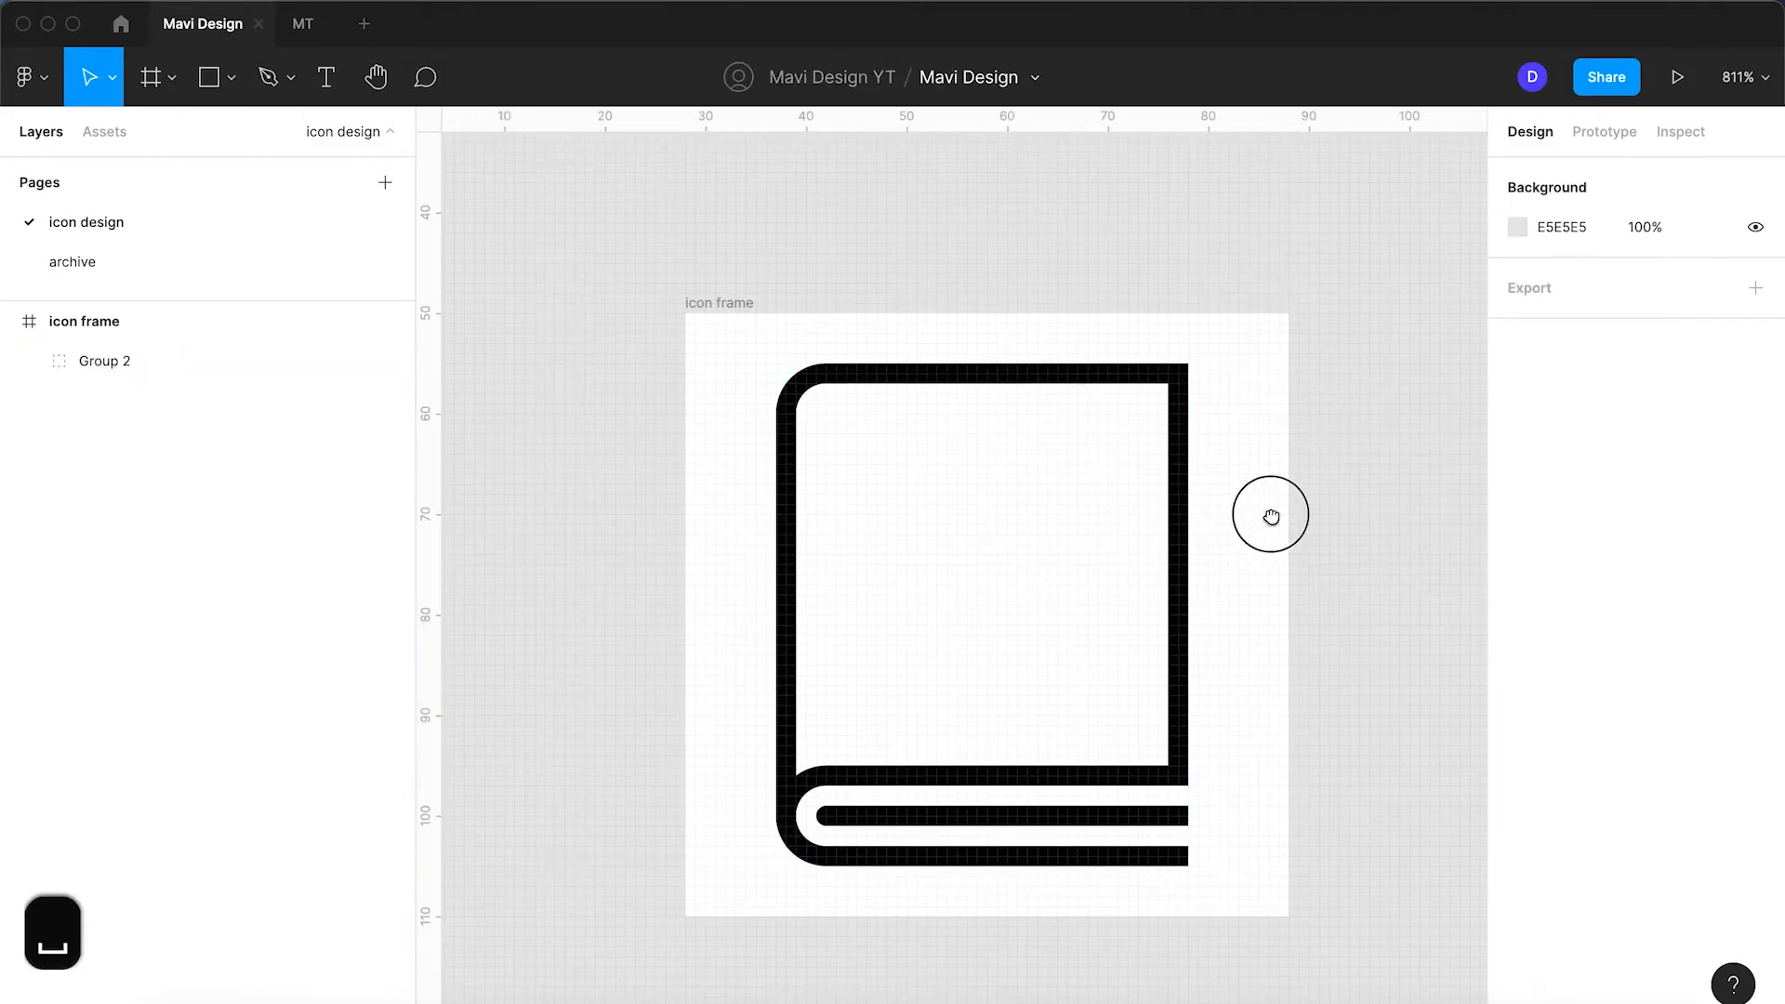
pyautogui.moveTo(1264, 518); pyautogui.dragTo(1358, 462)
pyautogui.scroll(2, 1162, 463)
pyautogui.press('space')
pyautogui.moveTo(1173, 392); pyautogui.dragTo(1111, 442)
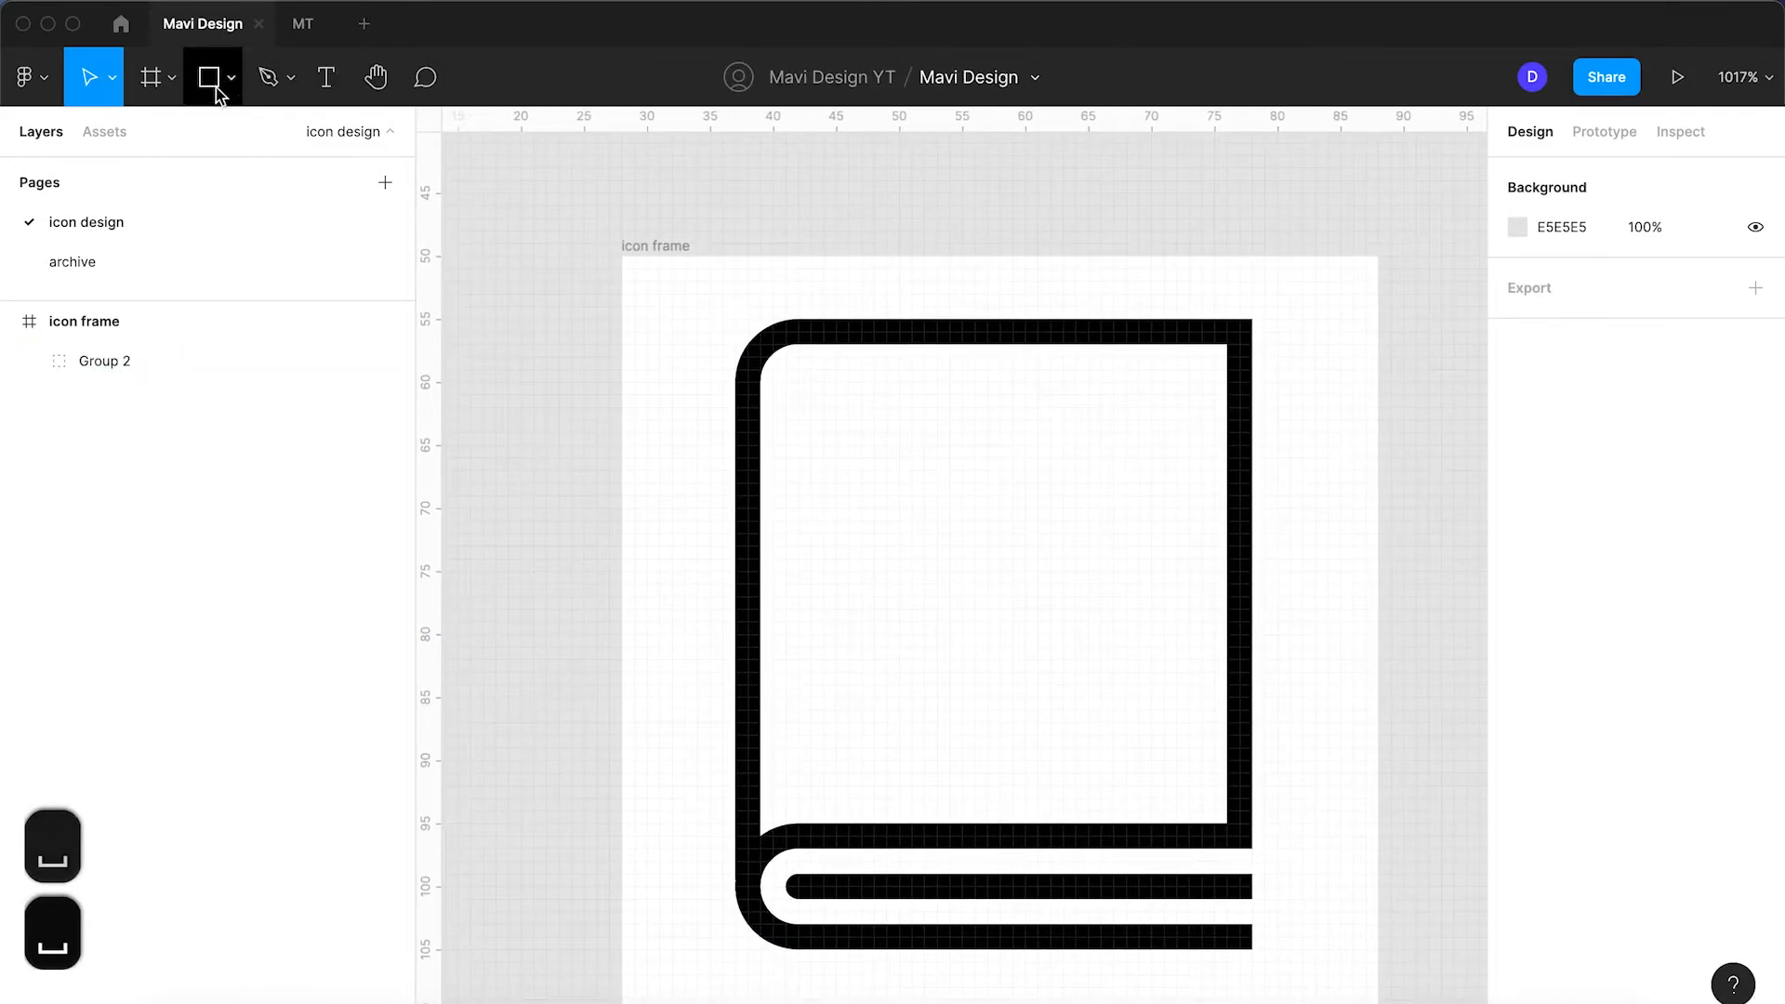
pyautogui.click(219, 93)
pyautogui.scroll(3, 843, 380)
pyautogui.moveTo(791, 365)
pyautogui.mouseDown()
pyautogui.moveTo(881, 398)
pyautogui.moveTo(1344, 401)
pyautogui.mouseUp()
pyautogui.press('Down')
pyautogui.press('Down')
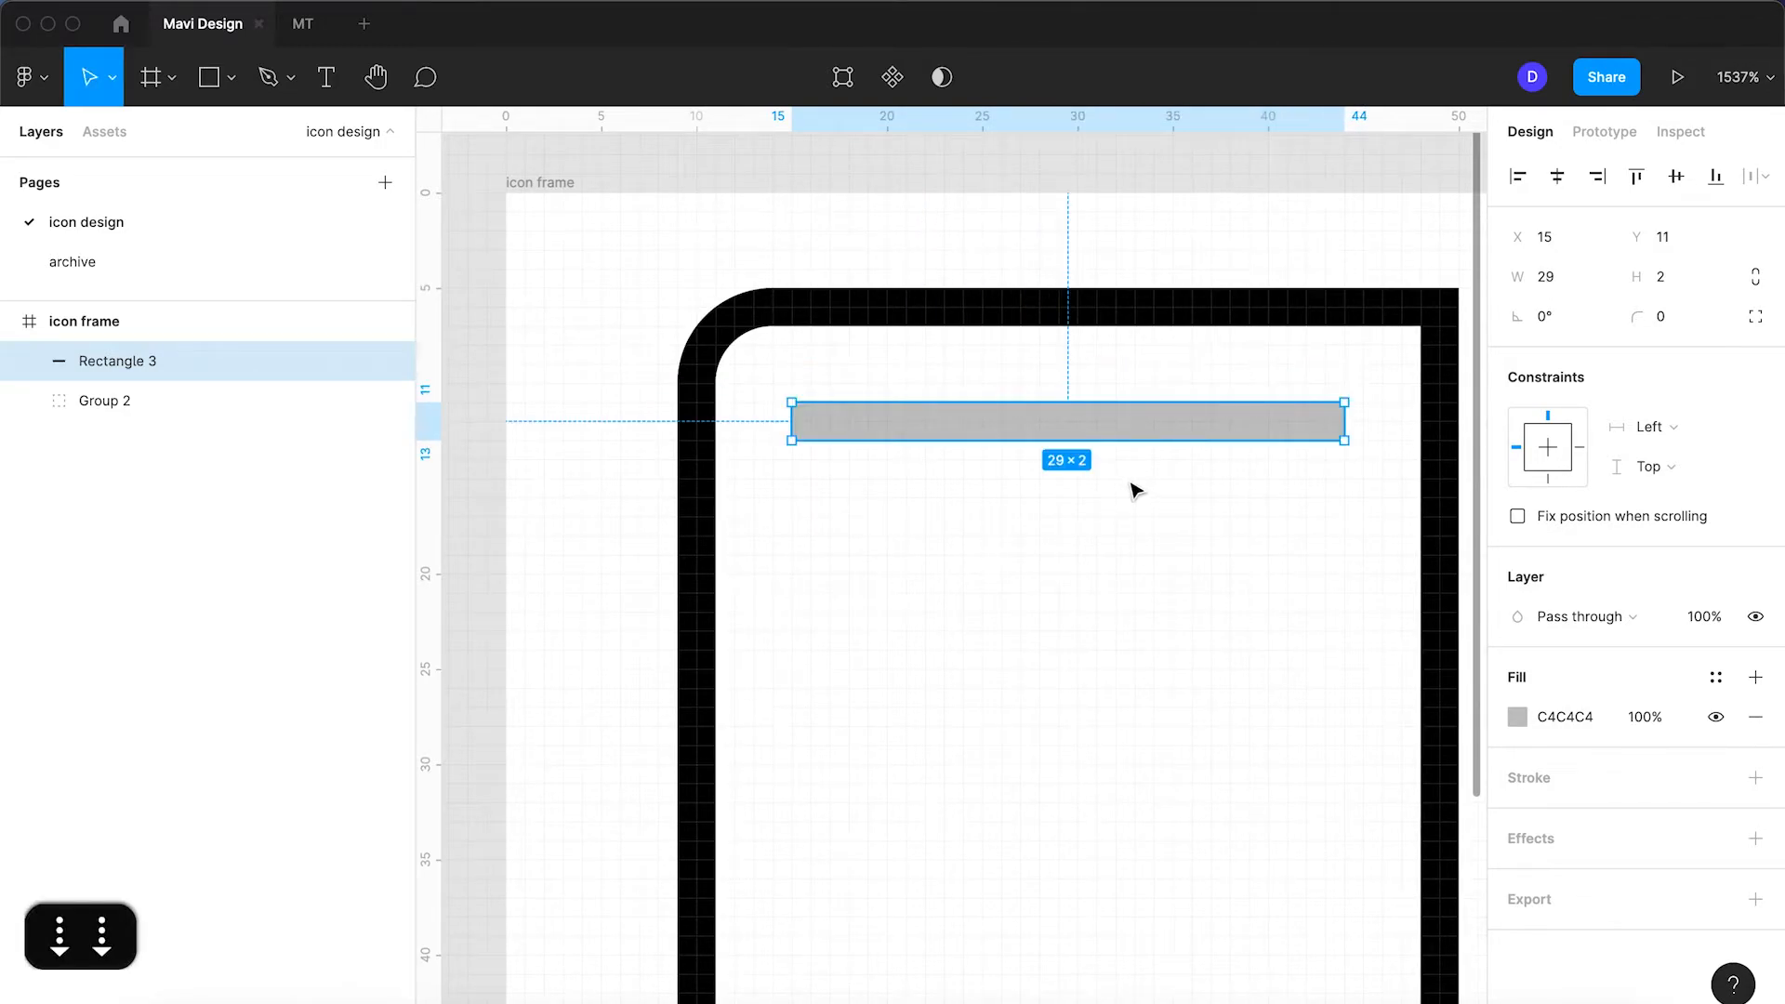
# Step: Move the bar to X 17 and set its width to 26
pyautogui.scroll(-5, 1168, 506)
pyautogui.scroll(3, 1168, 506)
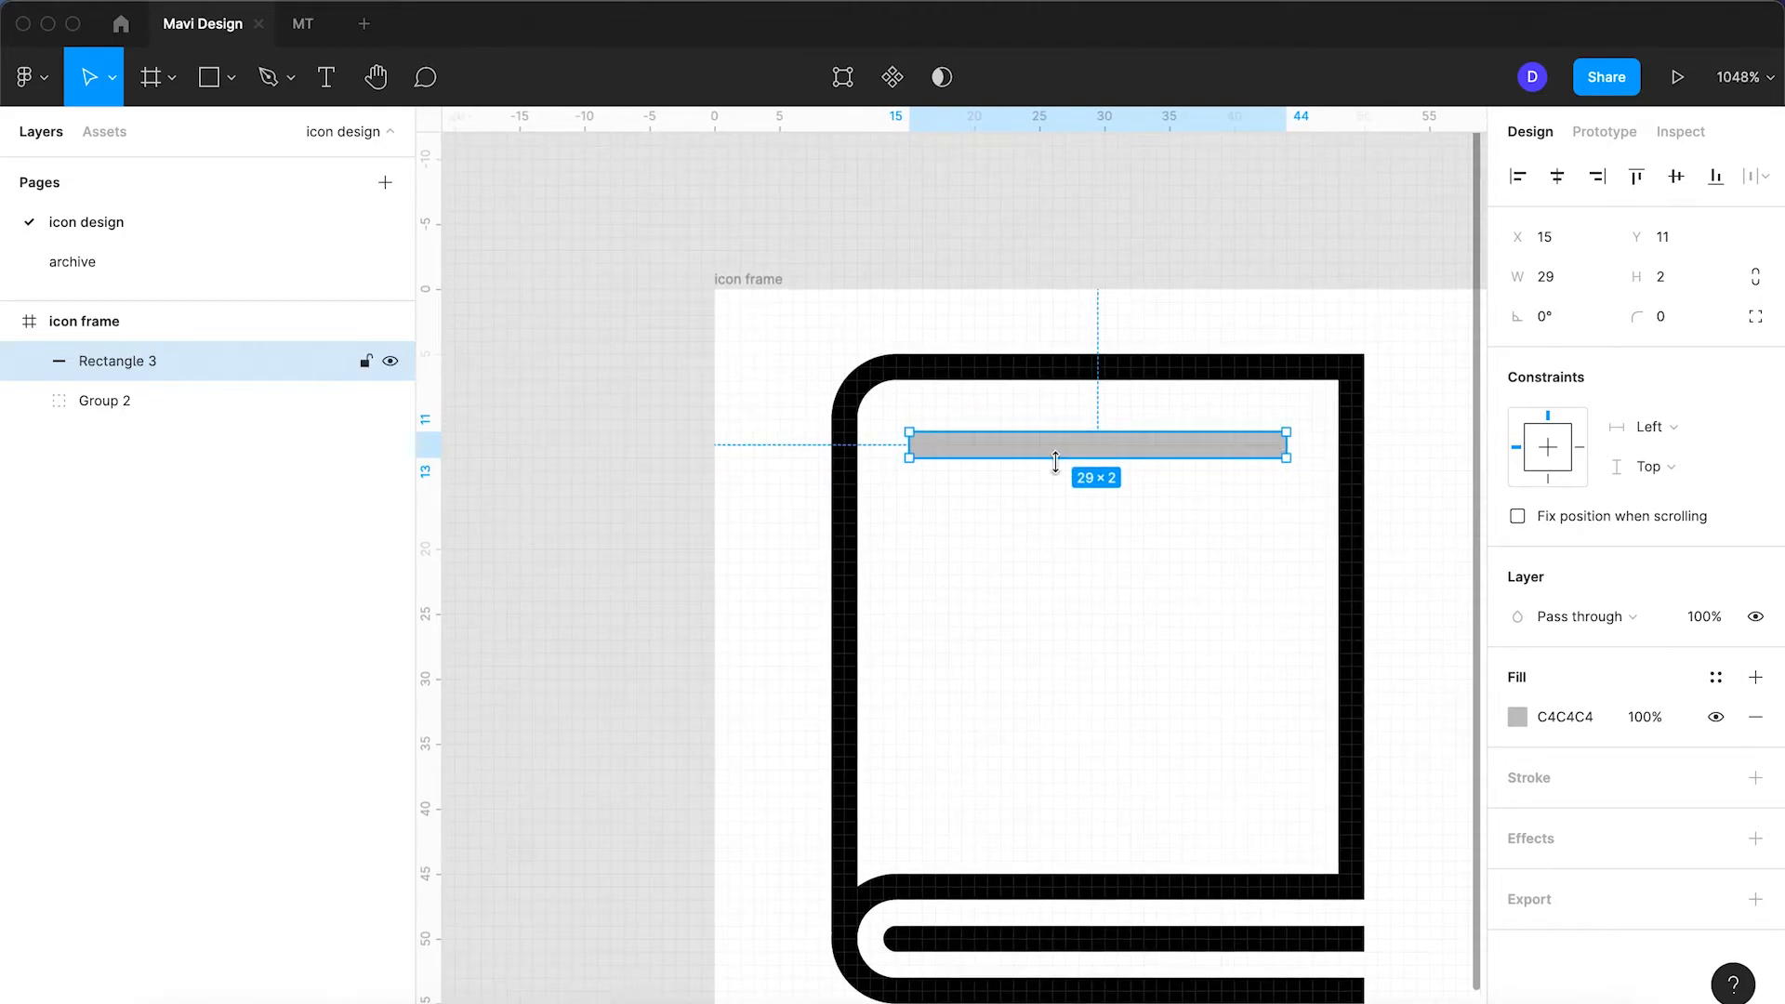
pyautogui.press('Right')
pyautogui.press('Right')
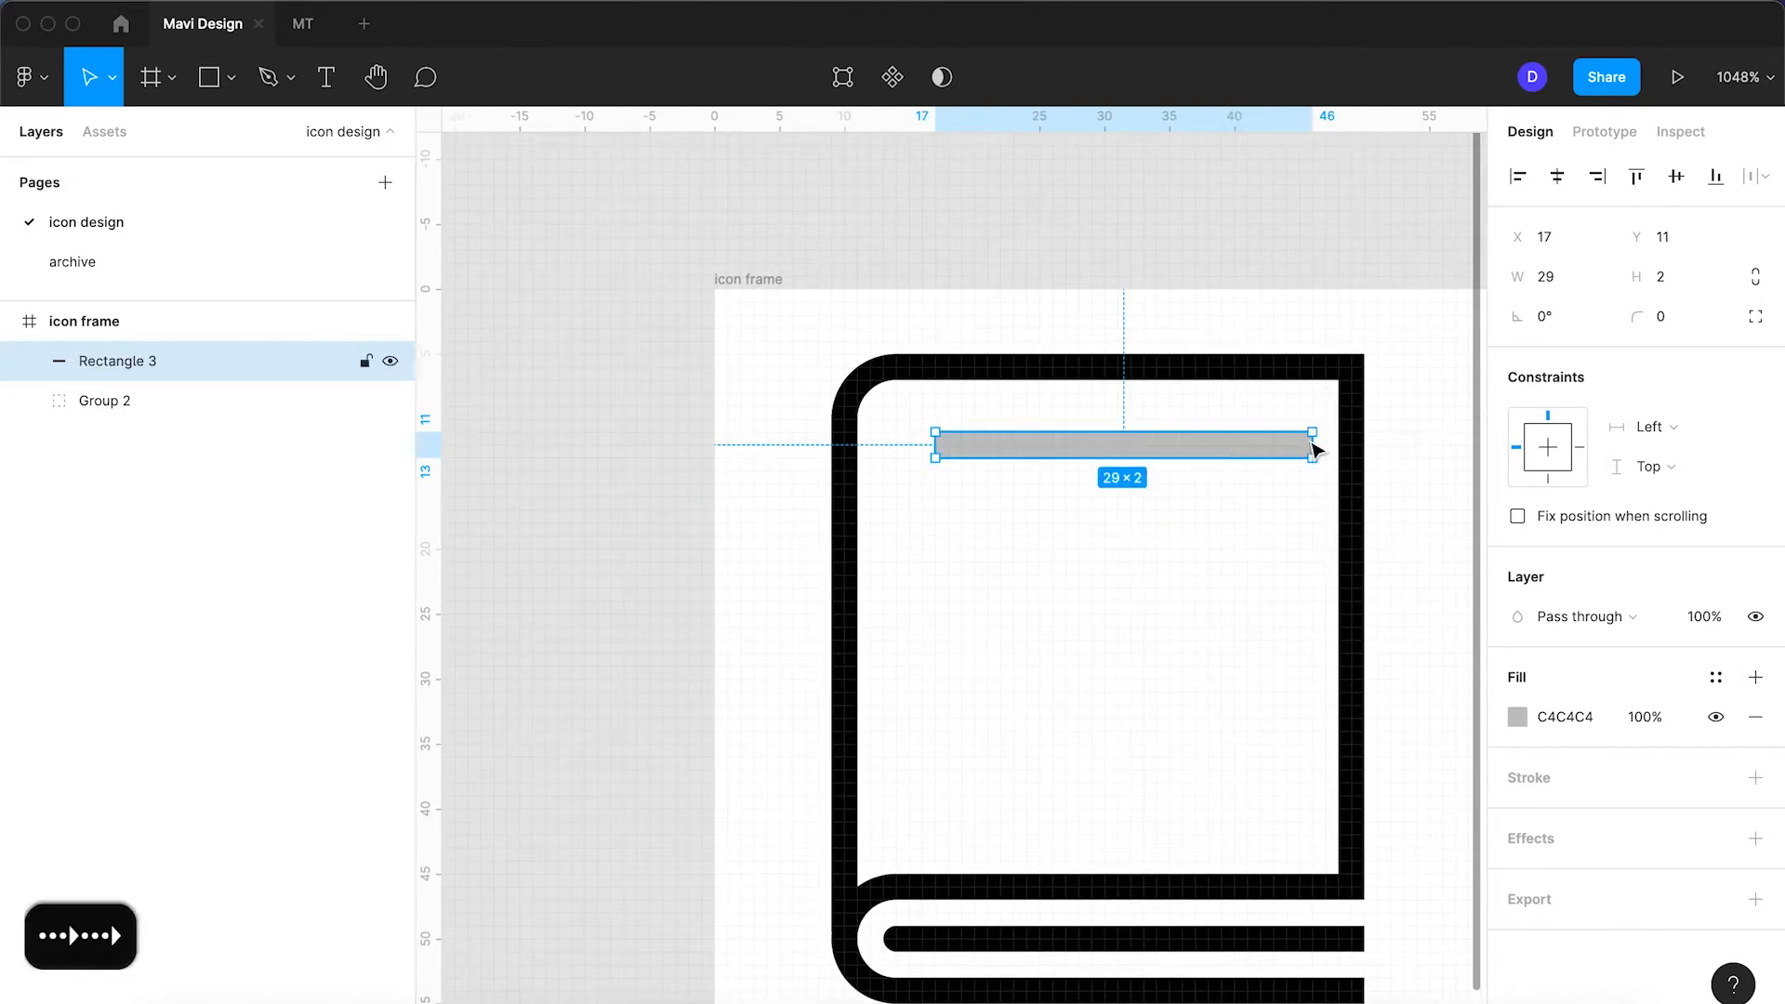
pyautogui.moveTo(1316, 441); pyautogui.dragTo(1261, 445)
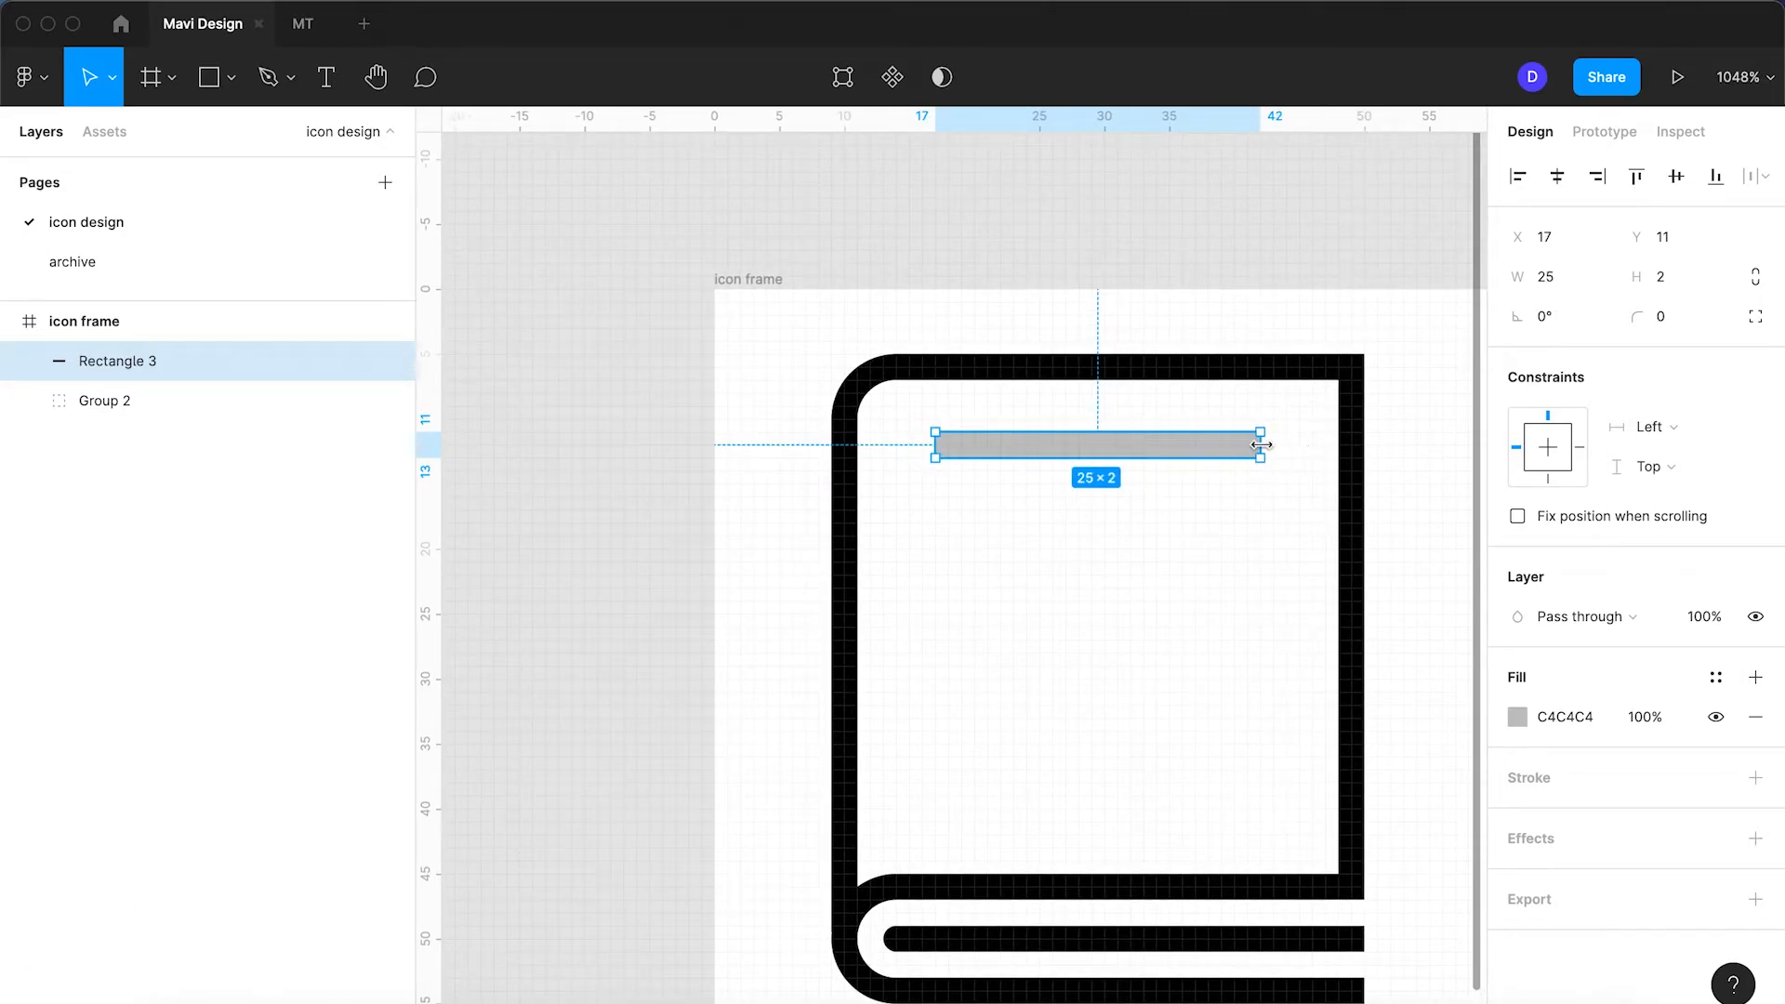
pyautogui.press('alt')
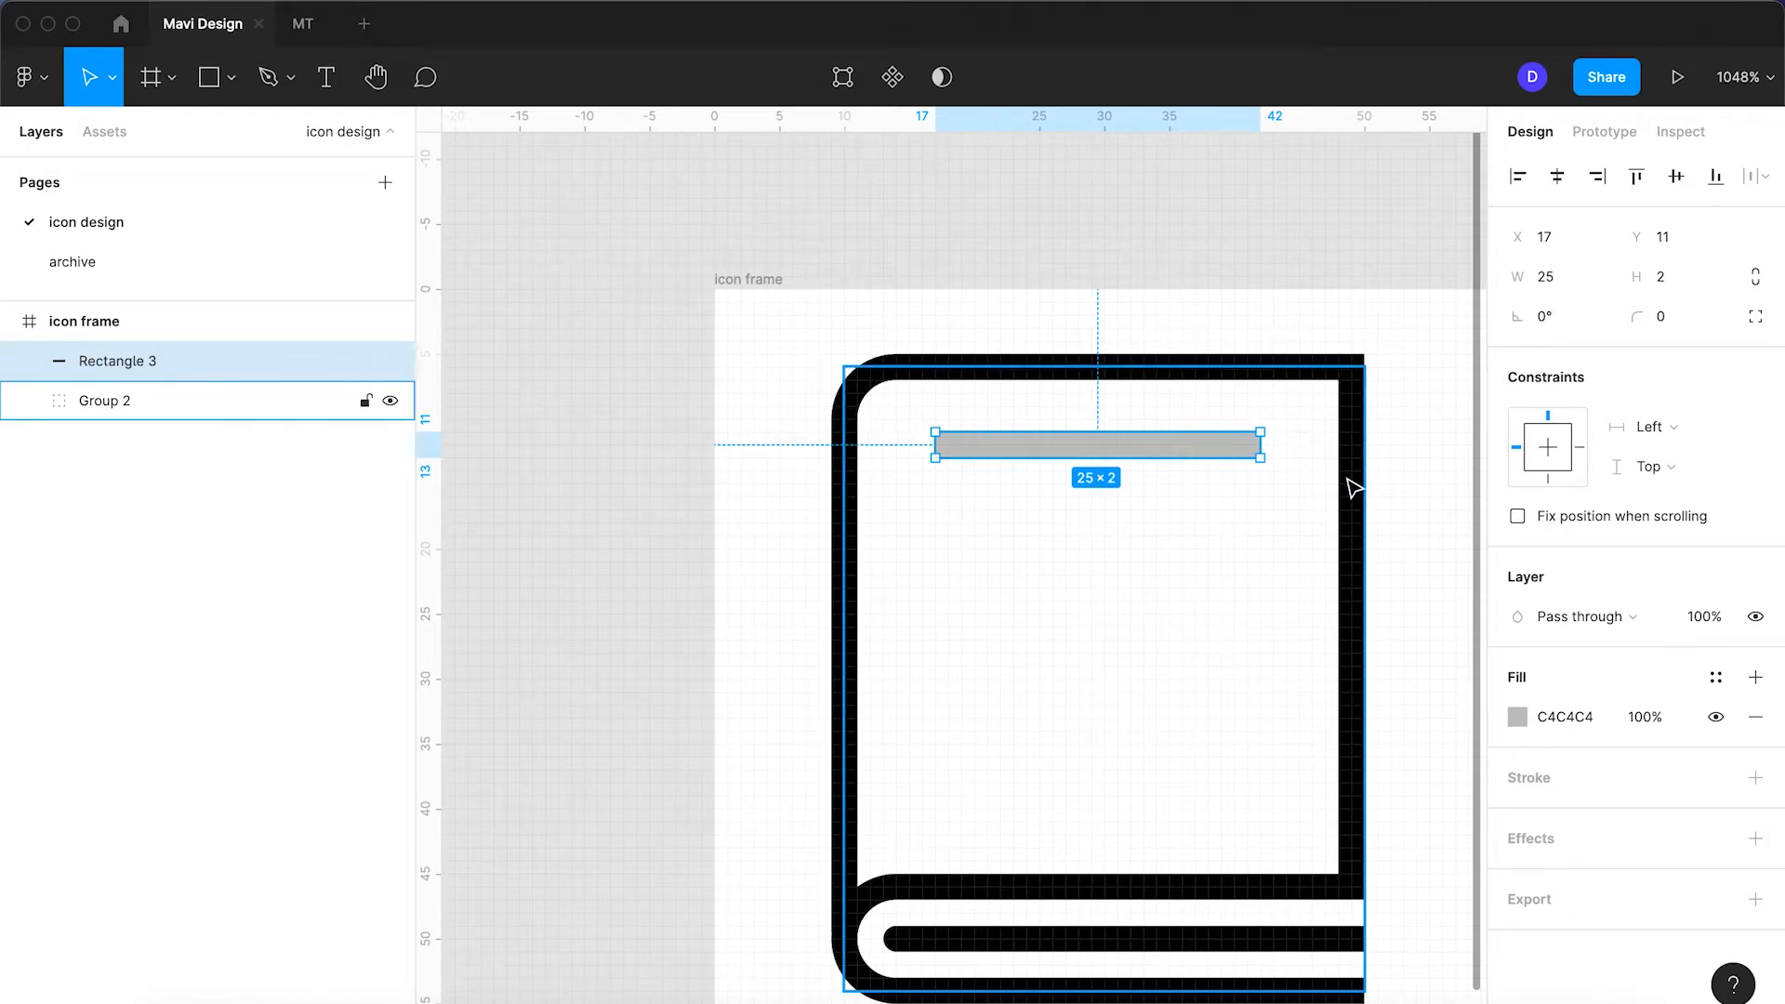
pyautogui.press('Up')
pyautogui.press('Return')
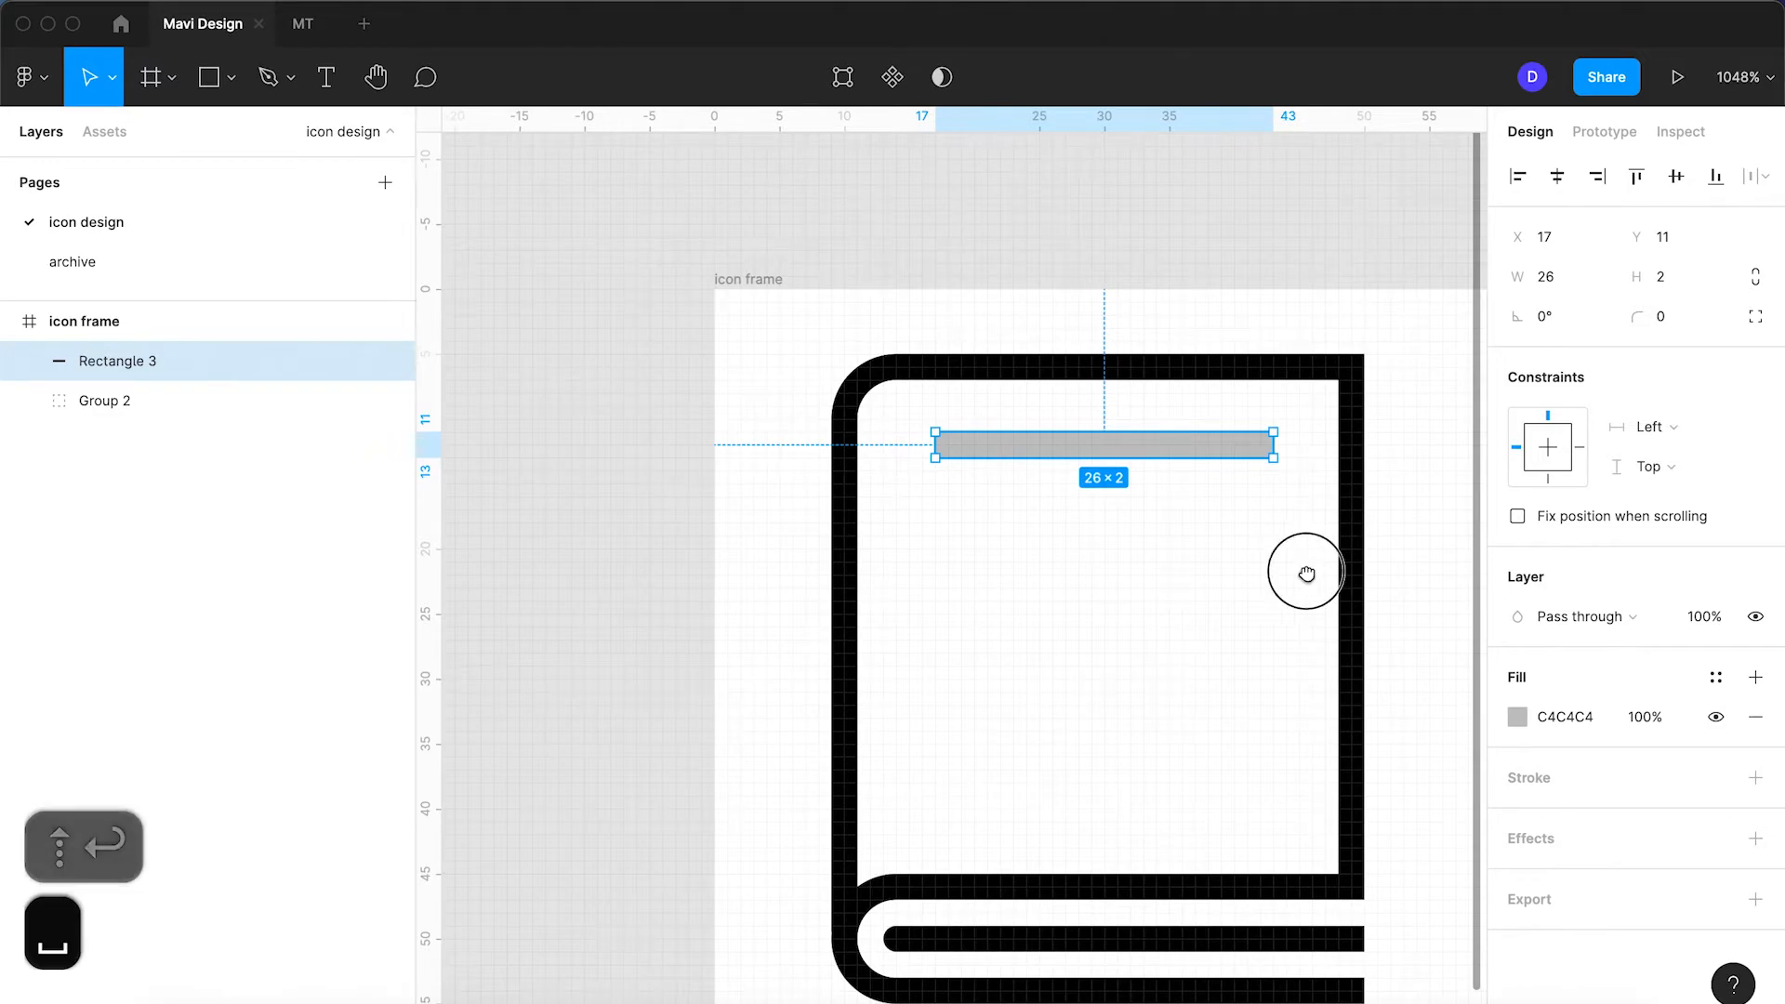
# Step: Fill the bar with black (000000) and duplicate it below as an 18 × 2 bar at X 17, Y 15
pyautogui.moveTo(1308, 570); pyautogui.dragTo(1215, 577)
pyautogui.click(1508, 716)
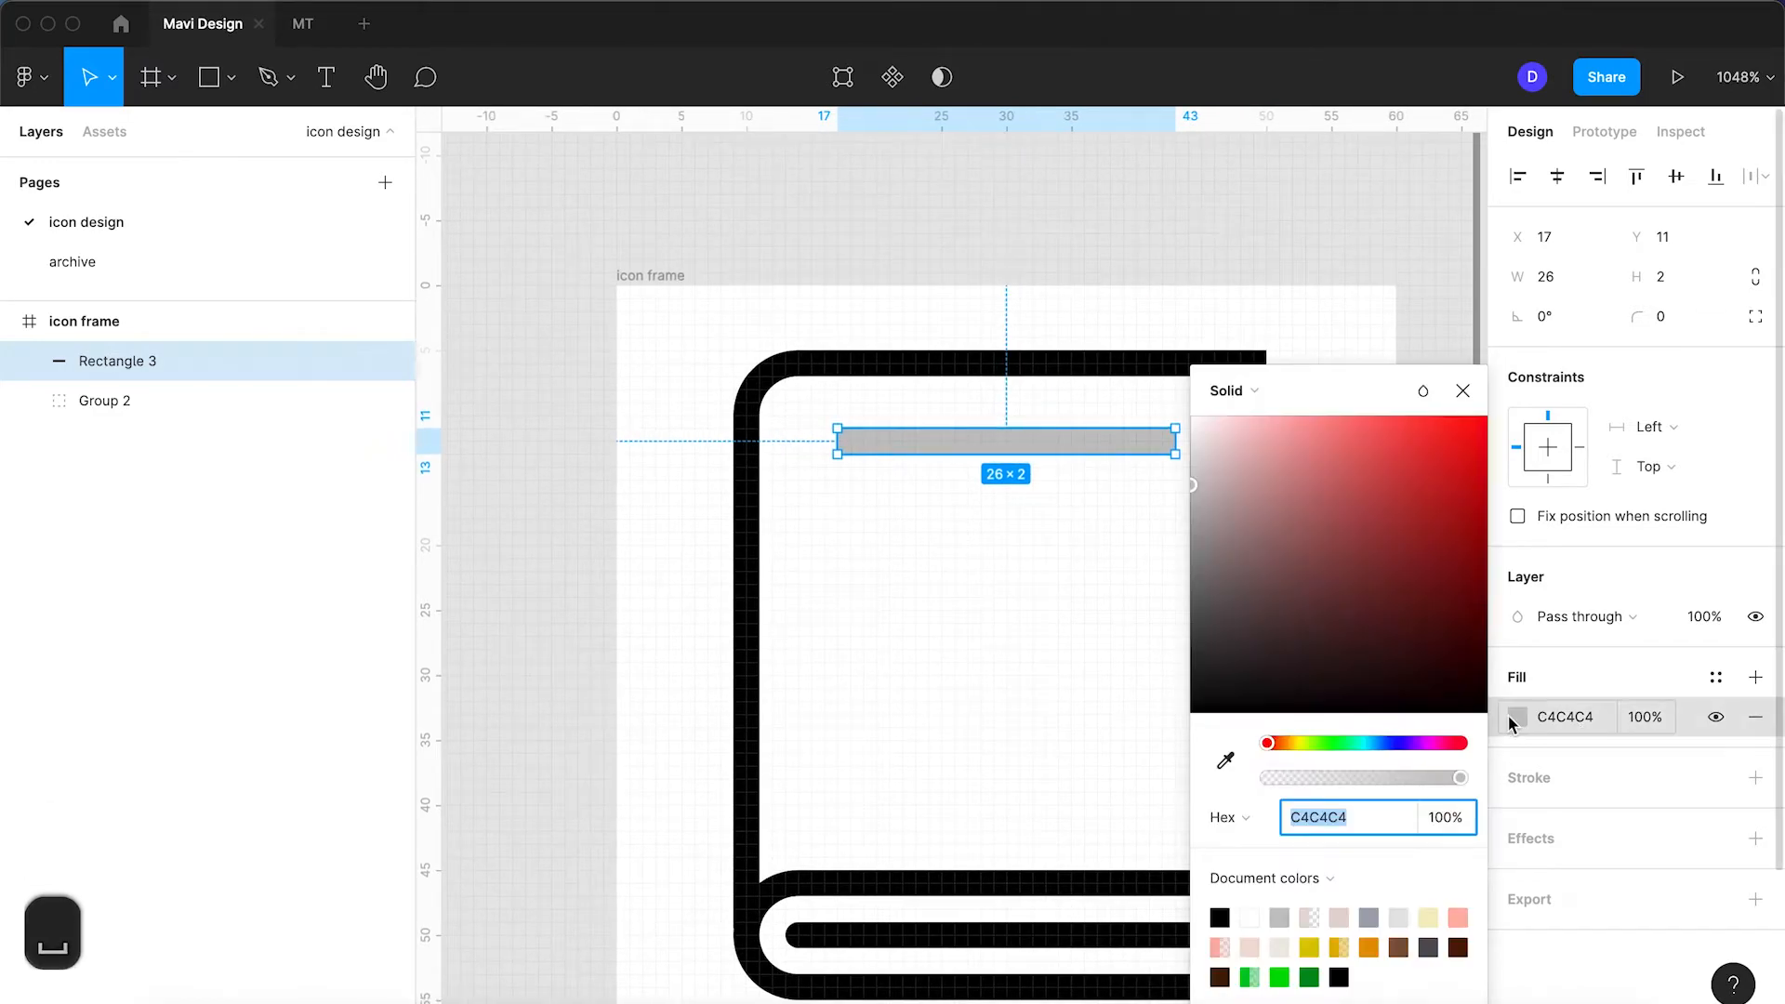
pyautogui.write('0')
pyautogui.press('Return')
pyautogui.click(1459, 386)
pyautogui.moveTo(1094, 446); pyautogui.dragTo(1066, 500)
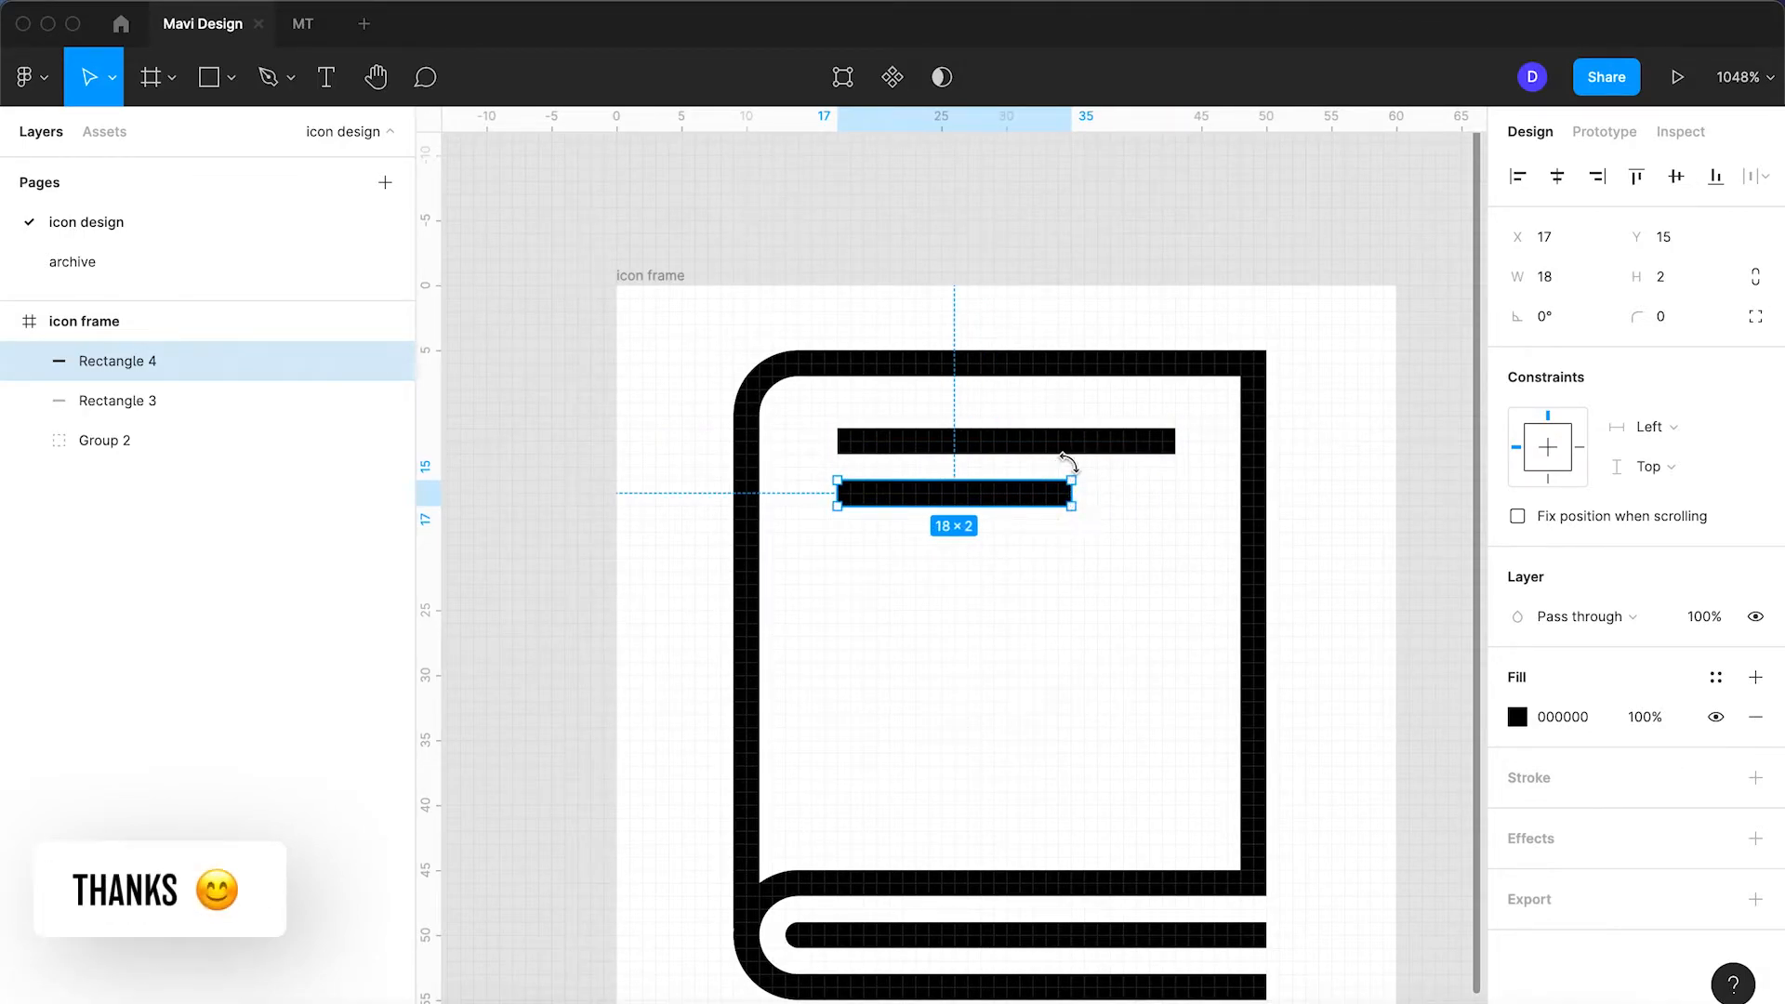
# Step: Try a corner radius of 2 on both title bars
pyautogui.keyDown('shift'); pyautogui.click(1142, 435); pyautogui.keyUp('shift')
pyautogui.moveTo(1638, 317); pyautogui.dragTo(1677, 323)
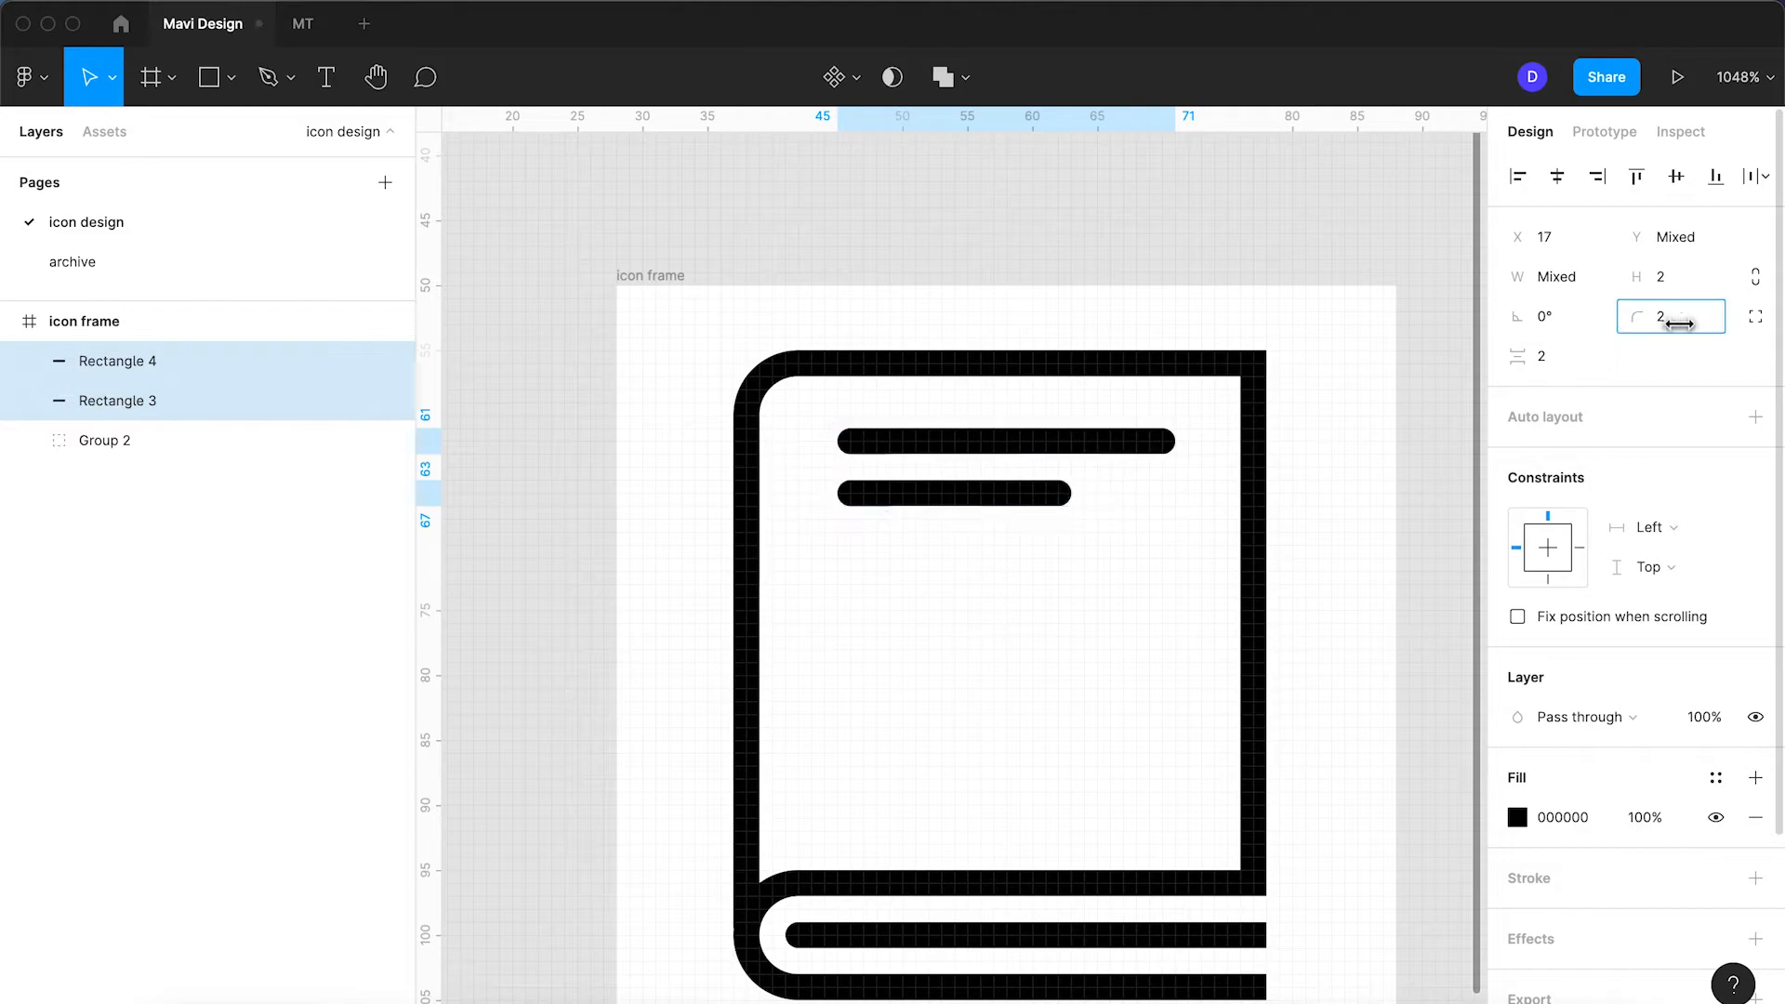
pyautogui.click(1222, 320)
pyautogui.scroll(-2, 1226, 335)
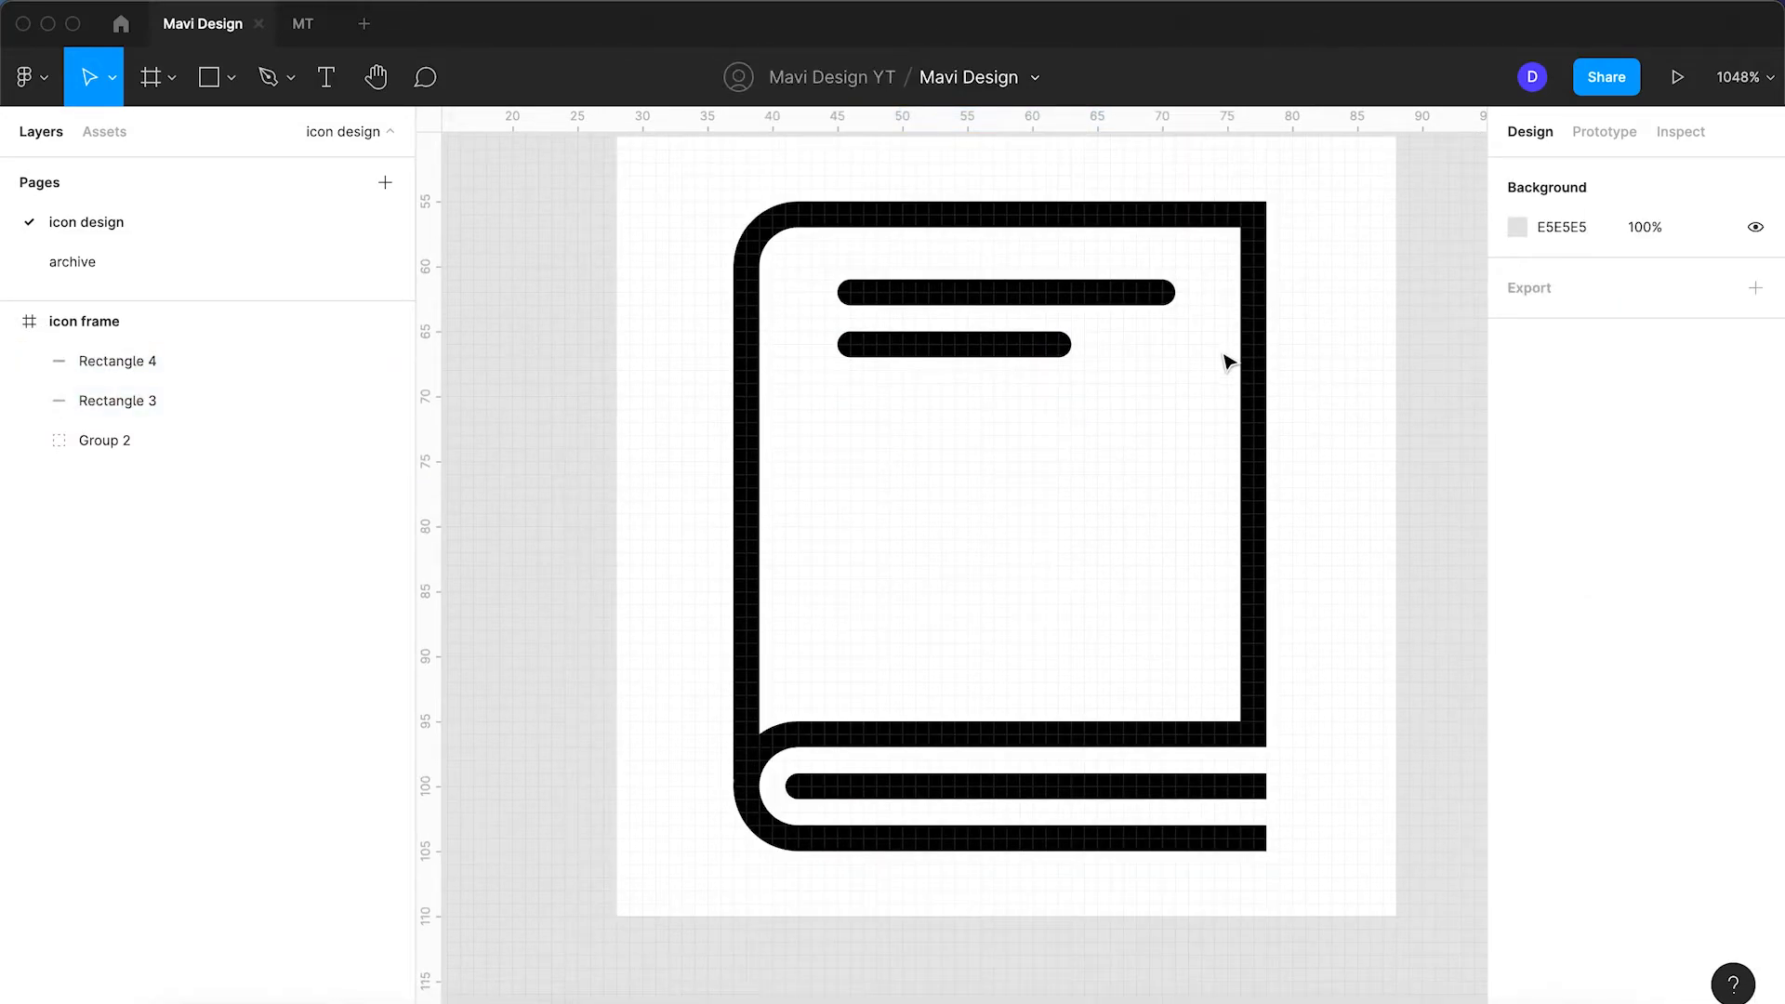
# Step: Undo the corner rounding on both title bars
pyautogui.press('super+z')
pyautogui.press('super+z')
pyautogui.click(1320, 362)
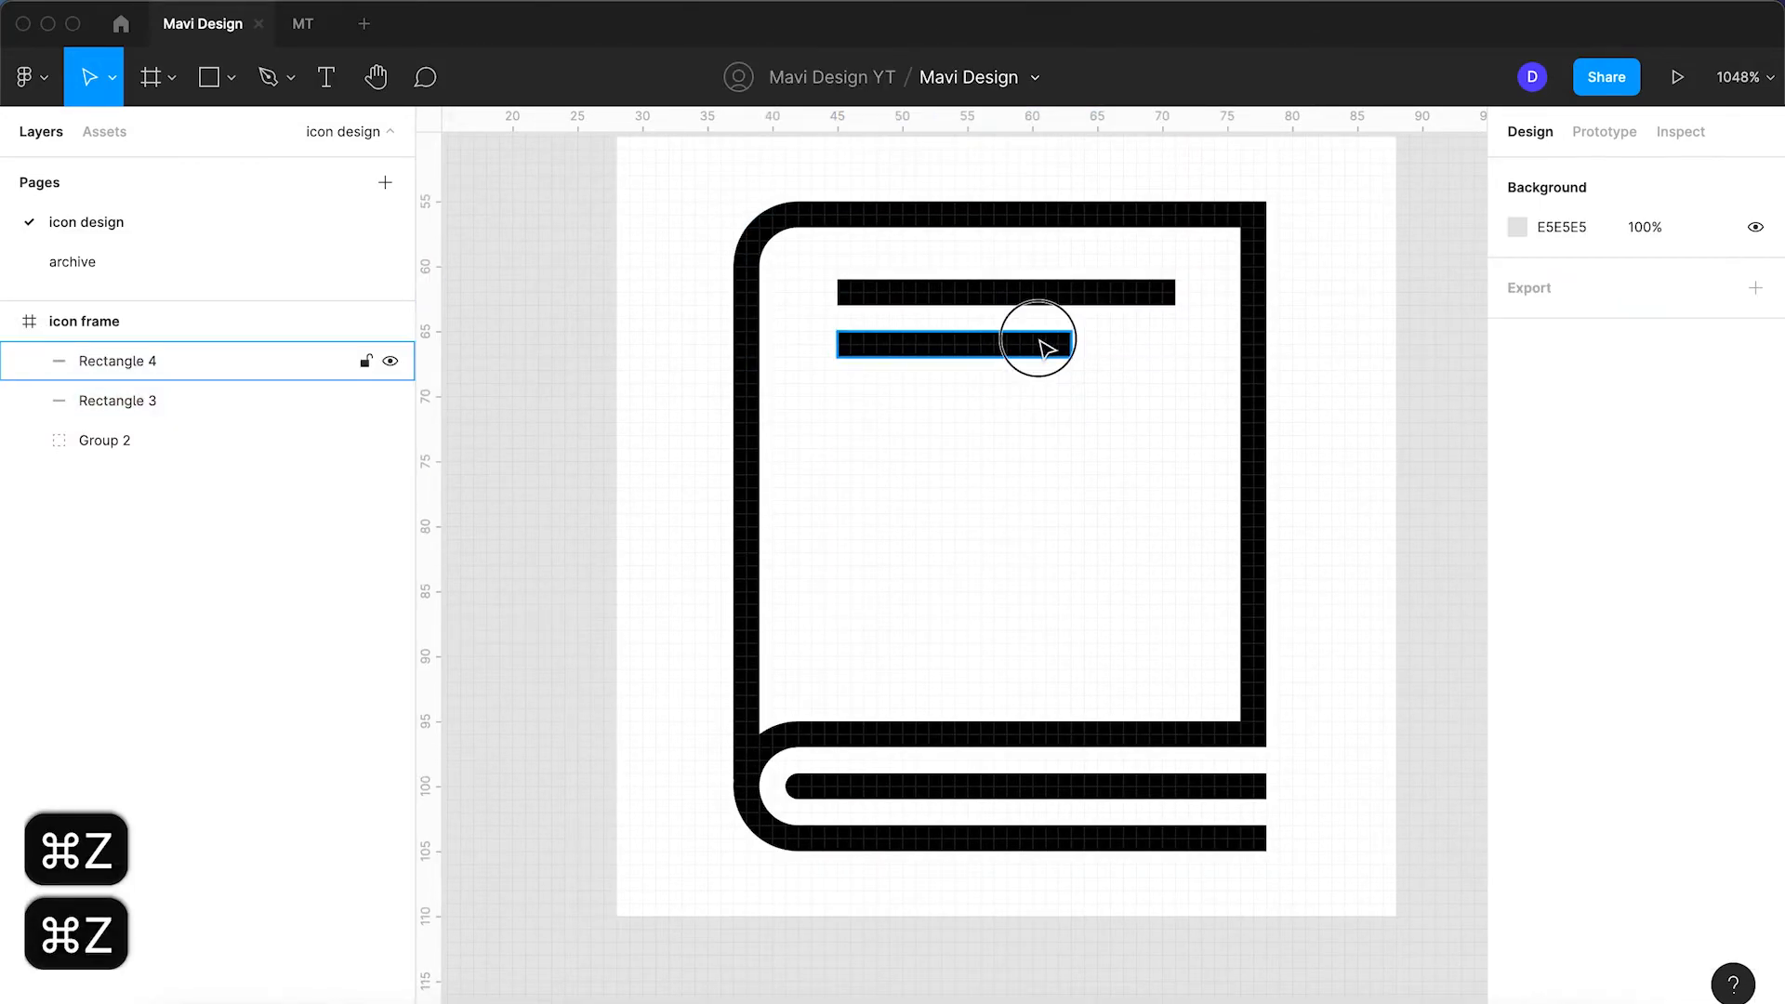
# Step: Move the shorter bar down to Y 17 and increase the upper bar's height to 4
pyautogui.moveTo(1039, 340); pyautogui.dragTo(1040, 378)
pyautogui.click(1062, 300)
pyautogui.moveTo(1058, 309); pyautogui.dragTo(1037, 368)
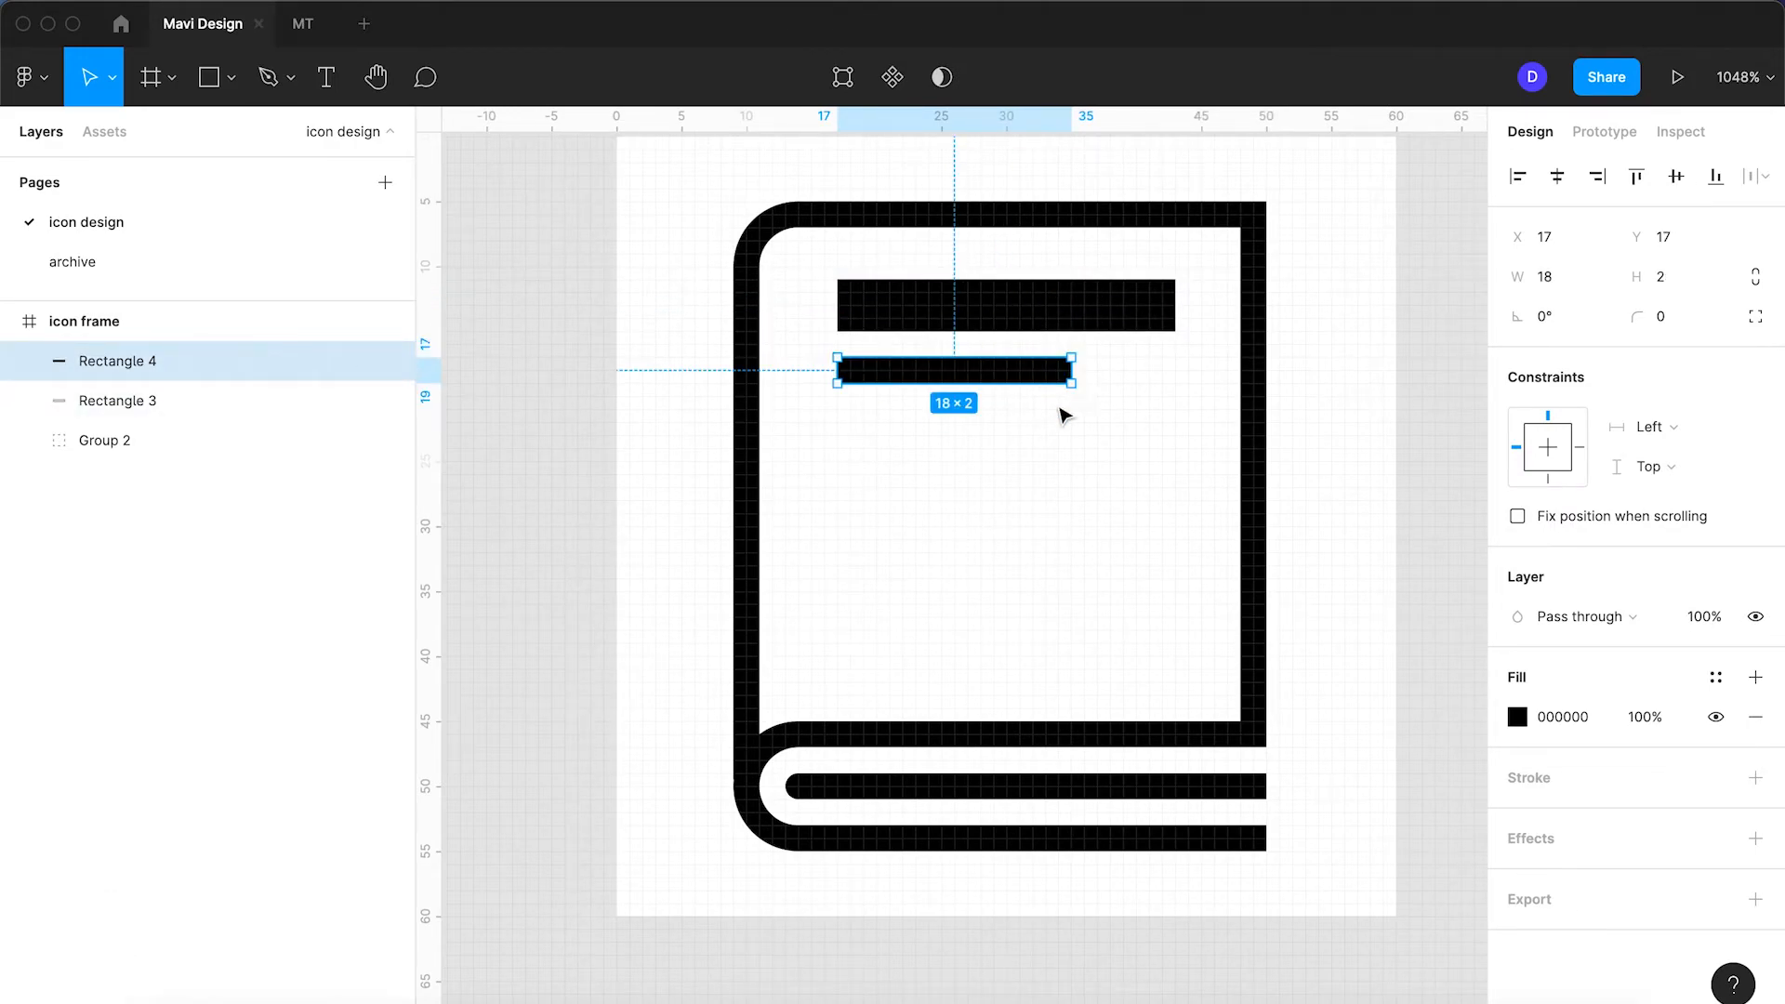
pyautogui.click(1053, 464)
pyautogui.scroll(-10, 1054, 464)
pyautogui.scroll(10, 1076, 444)
# Step: Set the shorter bar's layer opacity to 40%
pyautogui.click(1059, 439)
pyautogui.keyDown('shift'); pyautogui.click(1004, 508); pyautogui.keyUp('shift')
pyautogui.click(1015, 572)
pyautogui.click(1018, 507)
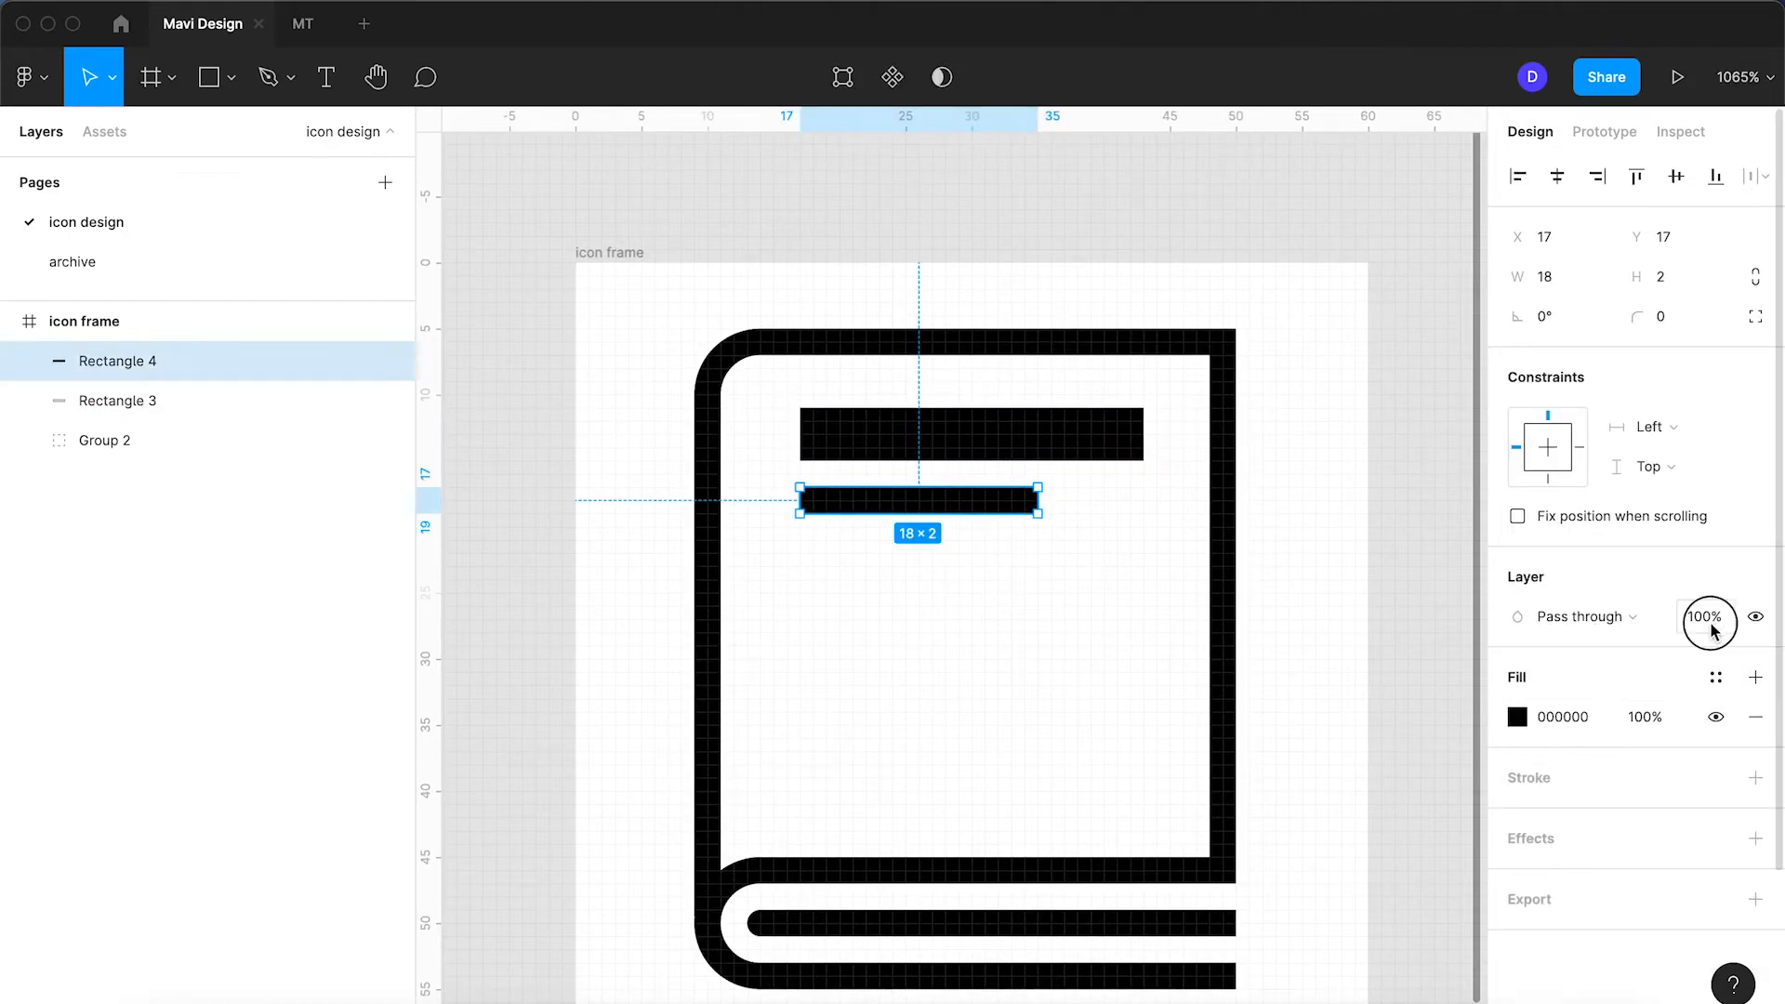
pyautogui.write('40')
pyautogui.press('Return')
pyautogui.click(1031, 660)
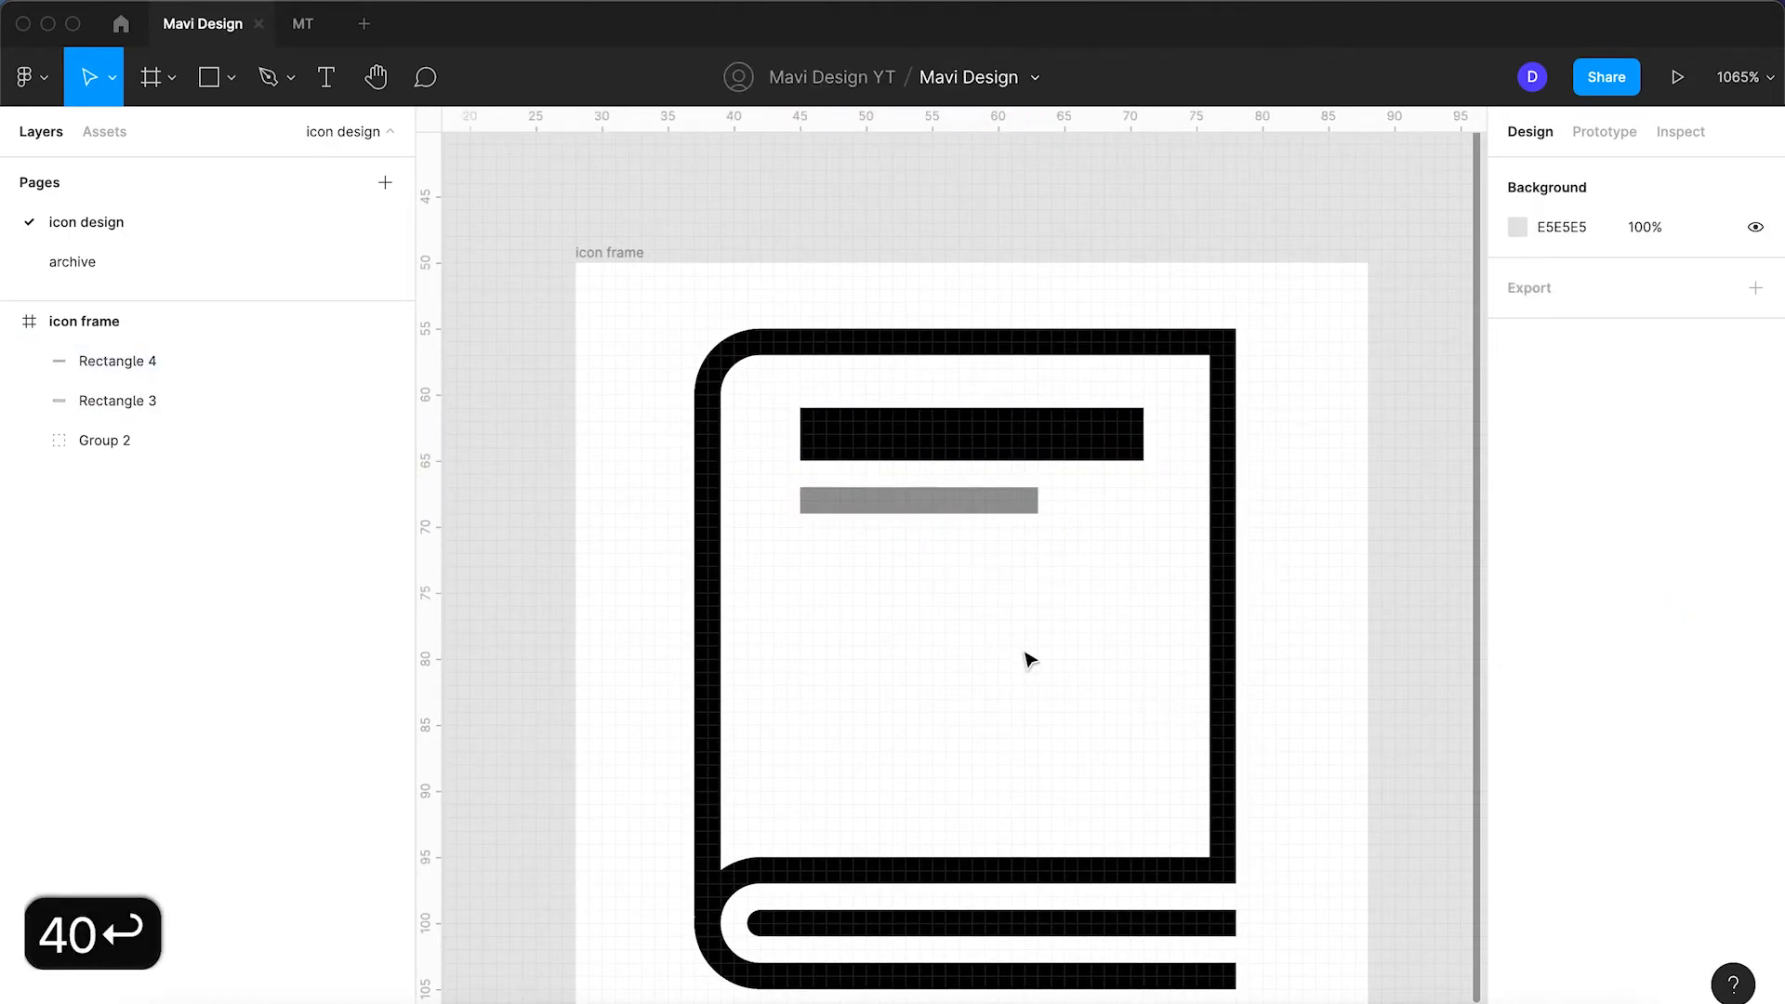
# Step: Duplicate the grey bar near the cover's lower edge at Y 41 as a 16 × 2 bar at X 17 and an 8 × 2 bar at X 38
pyautogui.click(979, 509)
pyautogui.moveTo(1016, 502); pyautogui.dragTo(1144, 825)
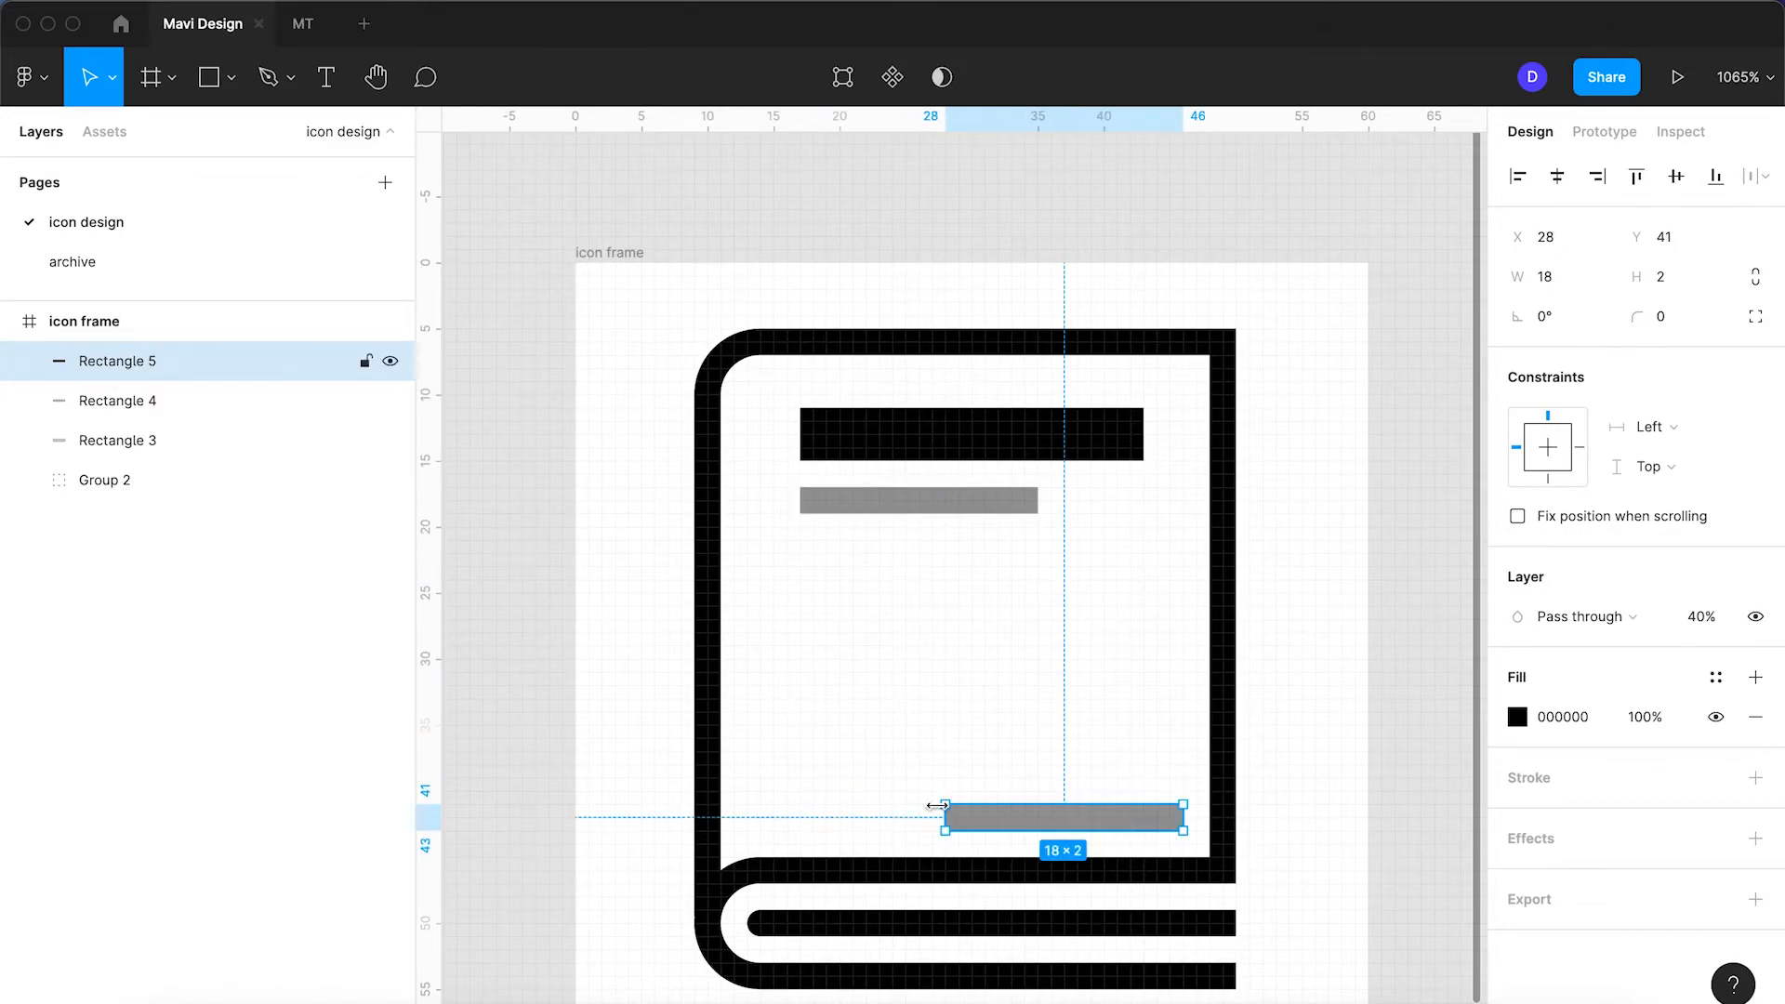
pyautogui.moveTo(940, 816); pyautogui.dragTo(1011, 818)
pyautogui.click(1138, 708)
pyautogui.scroll(-6, 1134, 702)
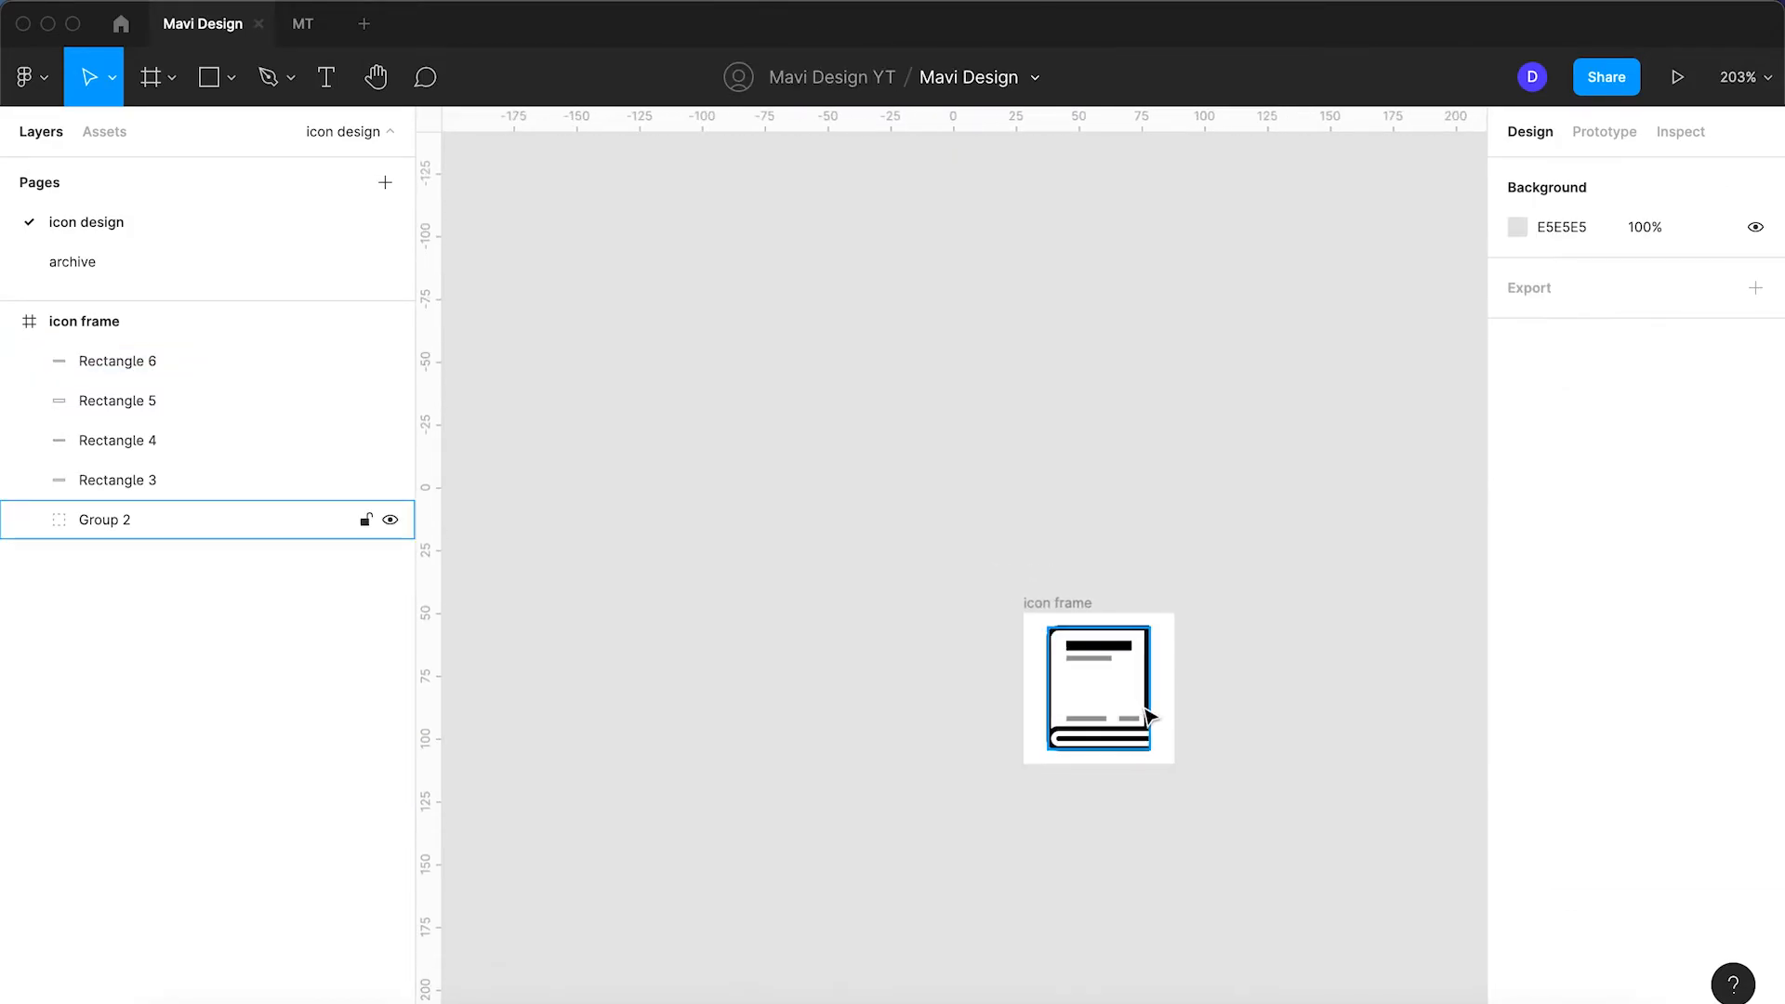
# Step: Shorten the small bar in the cover's lower-right corner from its left end to a width of 4
pyautogui.scroll(5, 1125, 718)
pyautogui.click(1131, 793)
pyautogui.click(1137, 758)
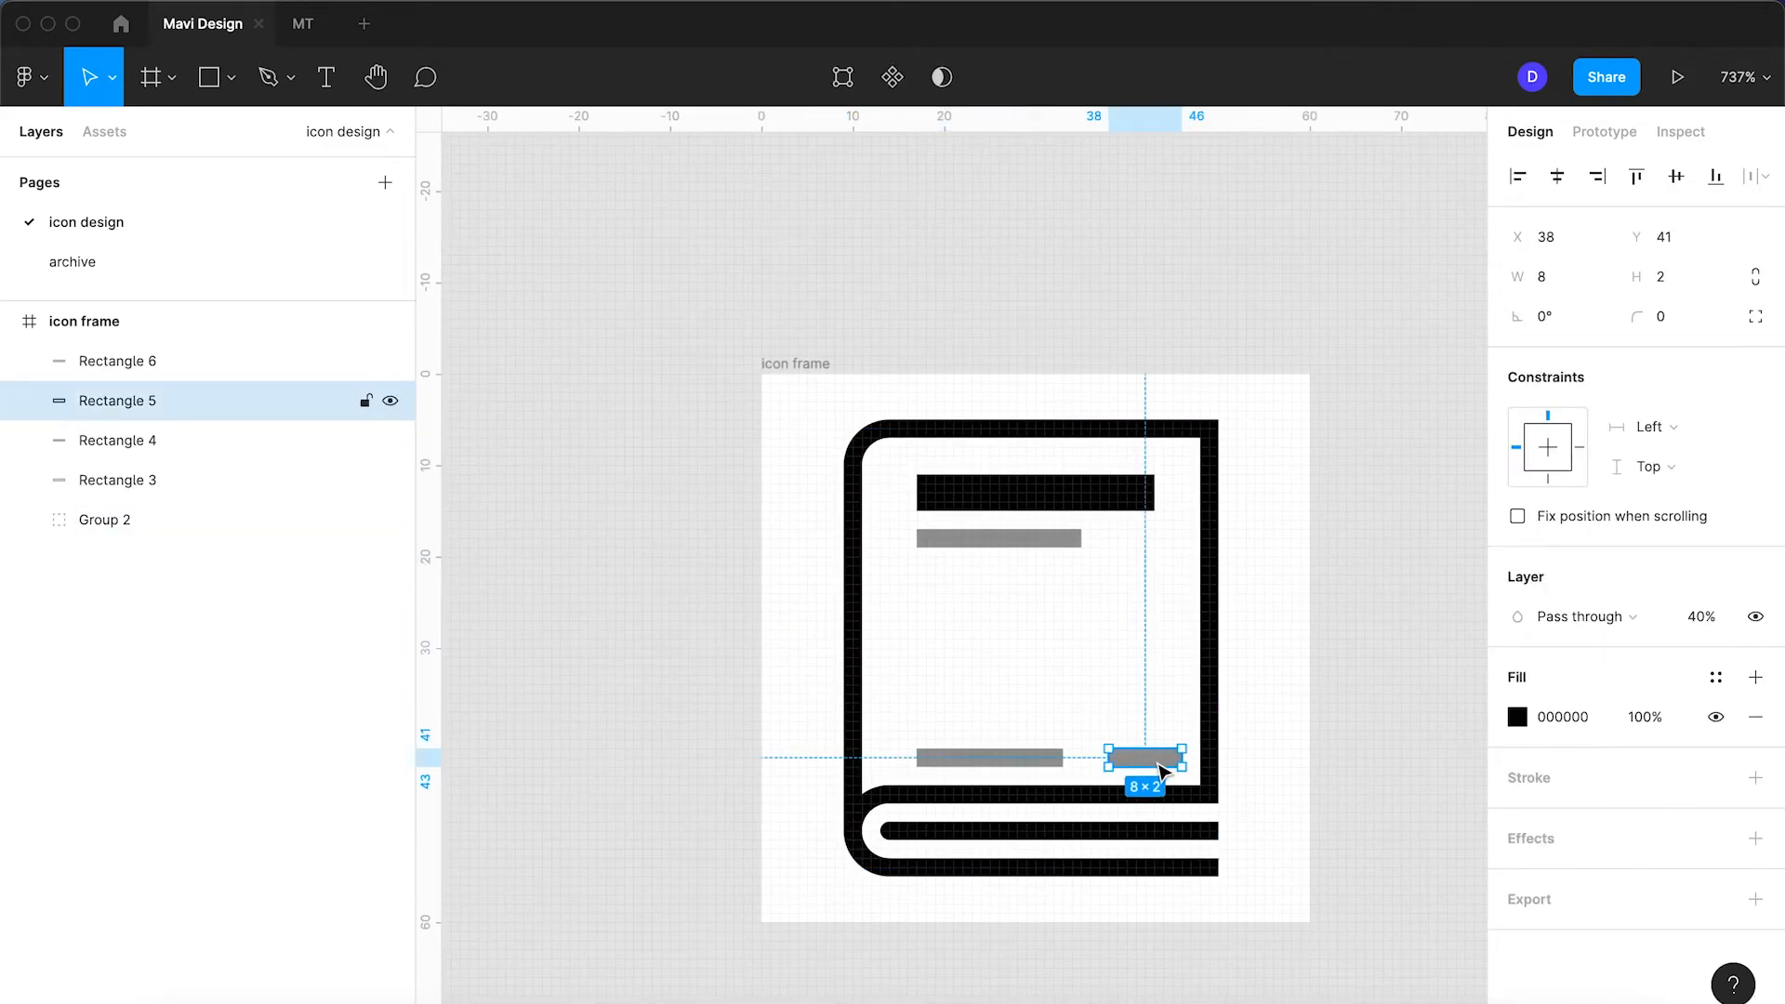
pyautogui.scroll(3, 1112, 755)
pyautogui.moveTo(1104, 744); pyautogui.dragTo(1183, 741)
pyautogui.click(1116, 593)
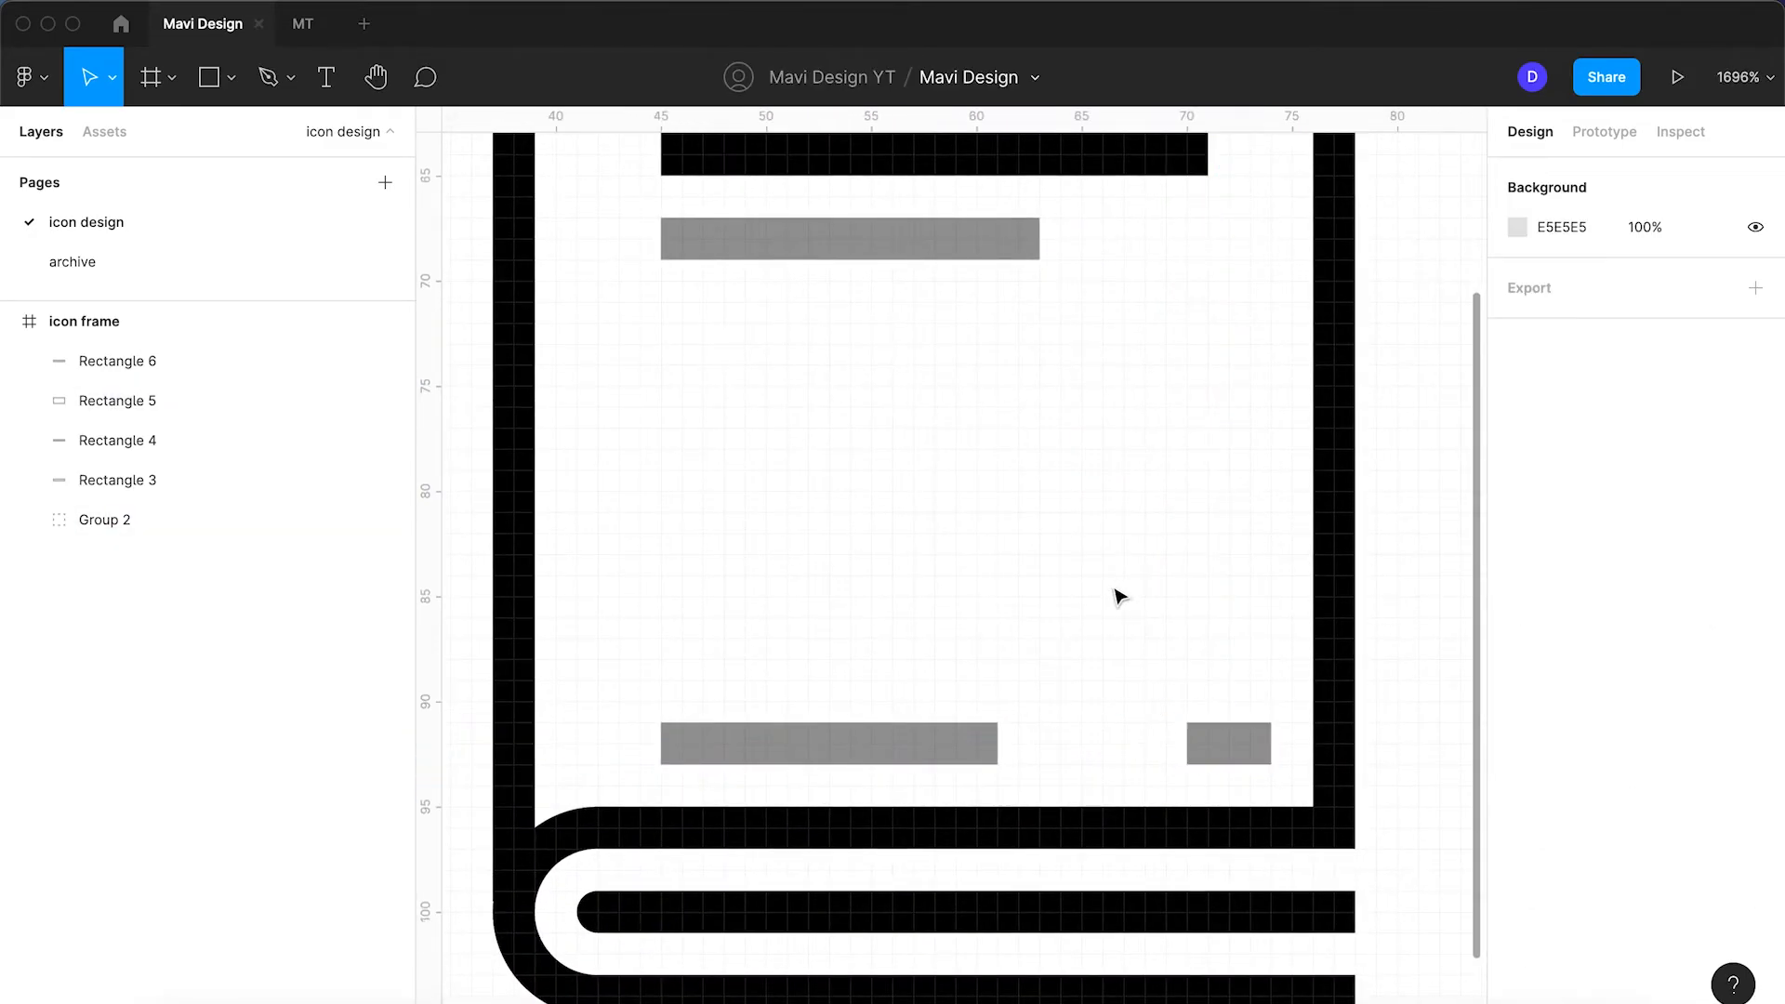
# Step: Move both lower grey bars up 2 units to Y 39
pyautogui.scroll(-5, 1206, 522)
pyautogui.scroll(2, 1187, 522)
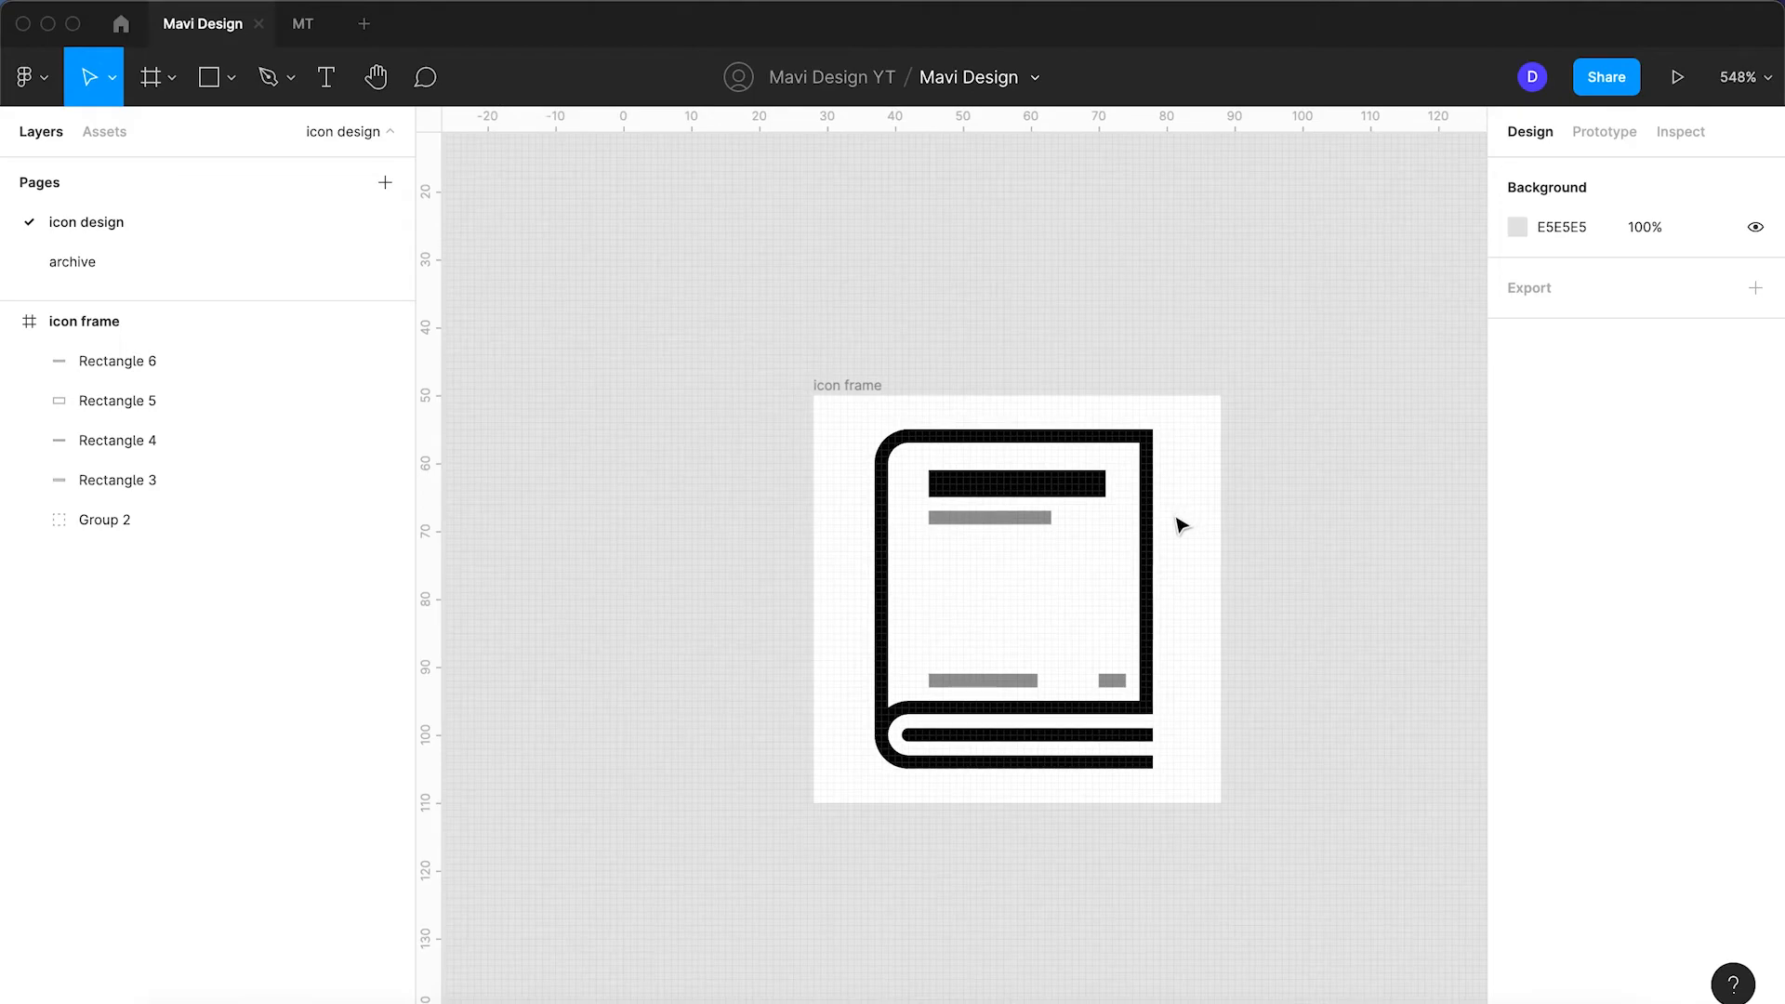
pyautogui.click(1030, 681)
pyautogui.keyDown('shift'); pyautogui.click(1110, 681); pyautogui.keyUp('shift')
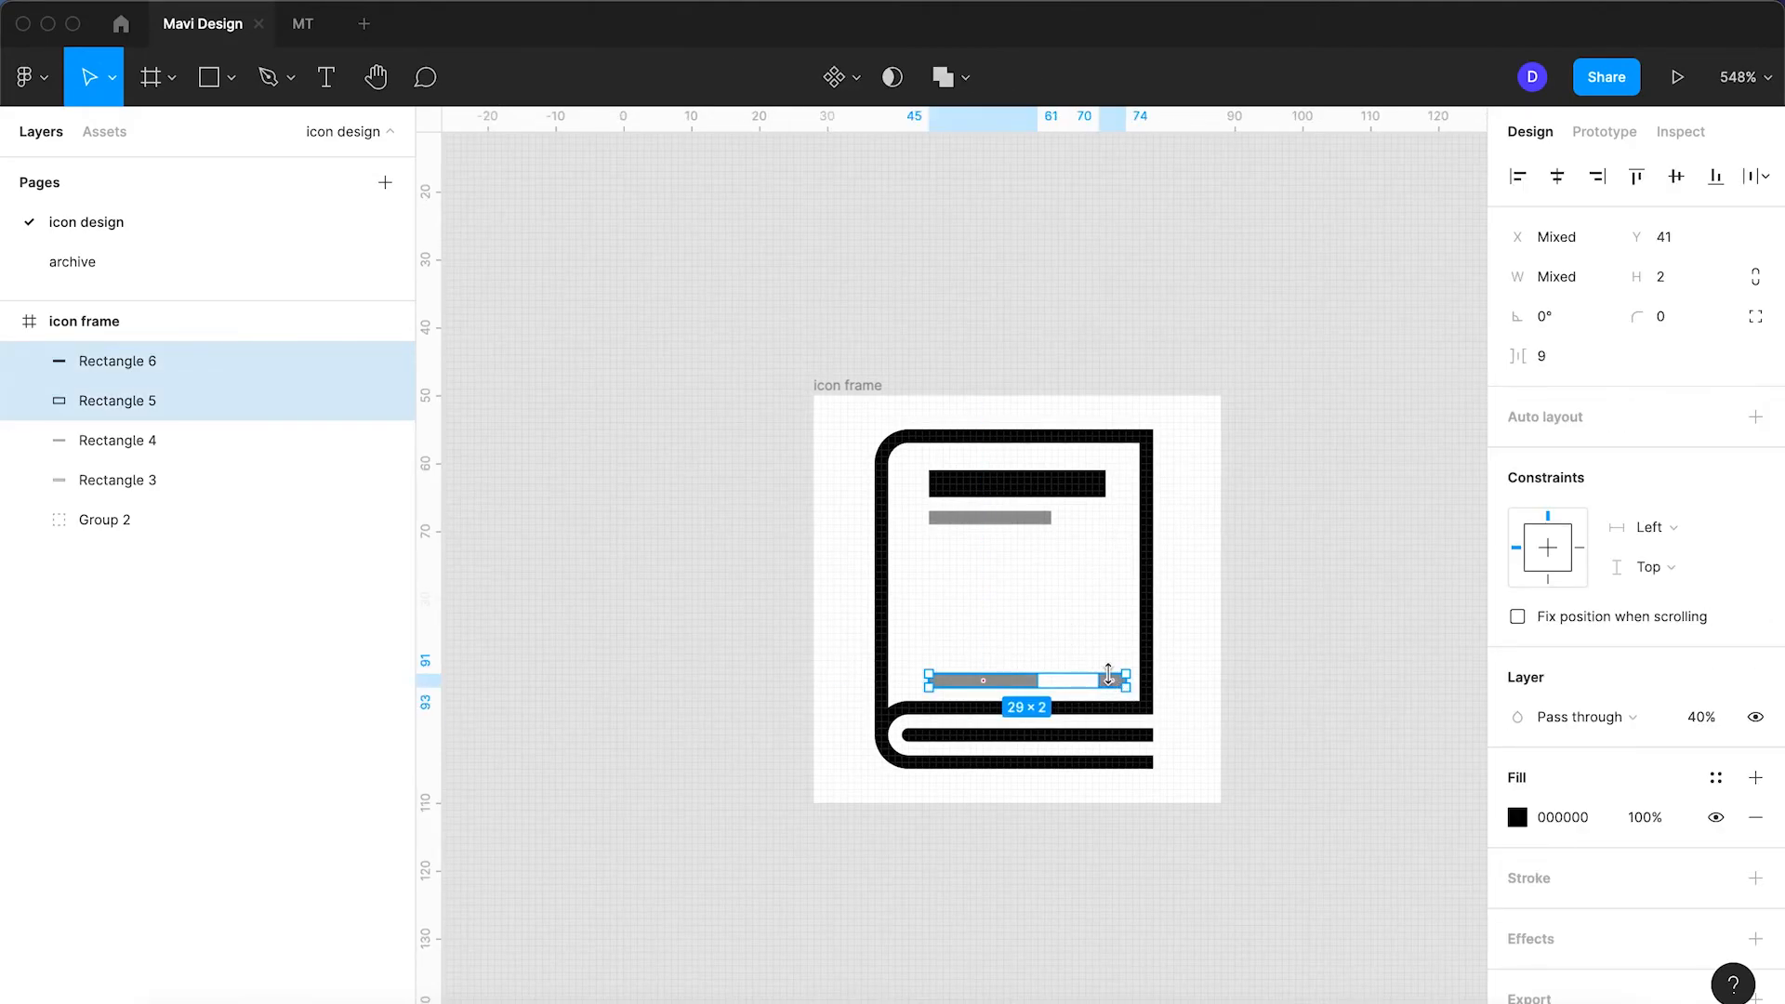
pyautogui.press('Up')
pyautogui.press('Up')
pyautogui.click(1071, 638)
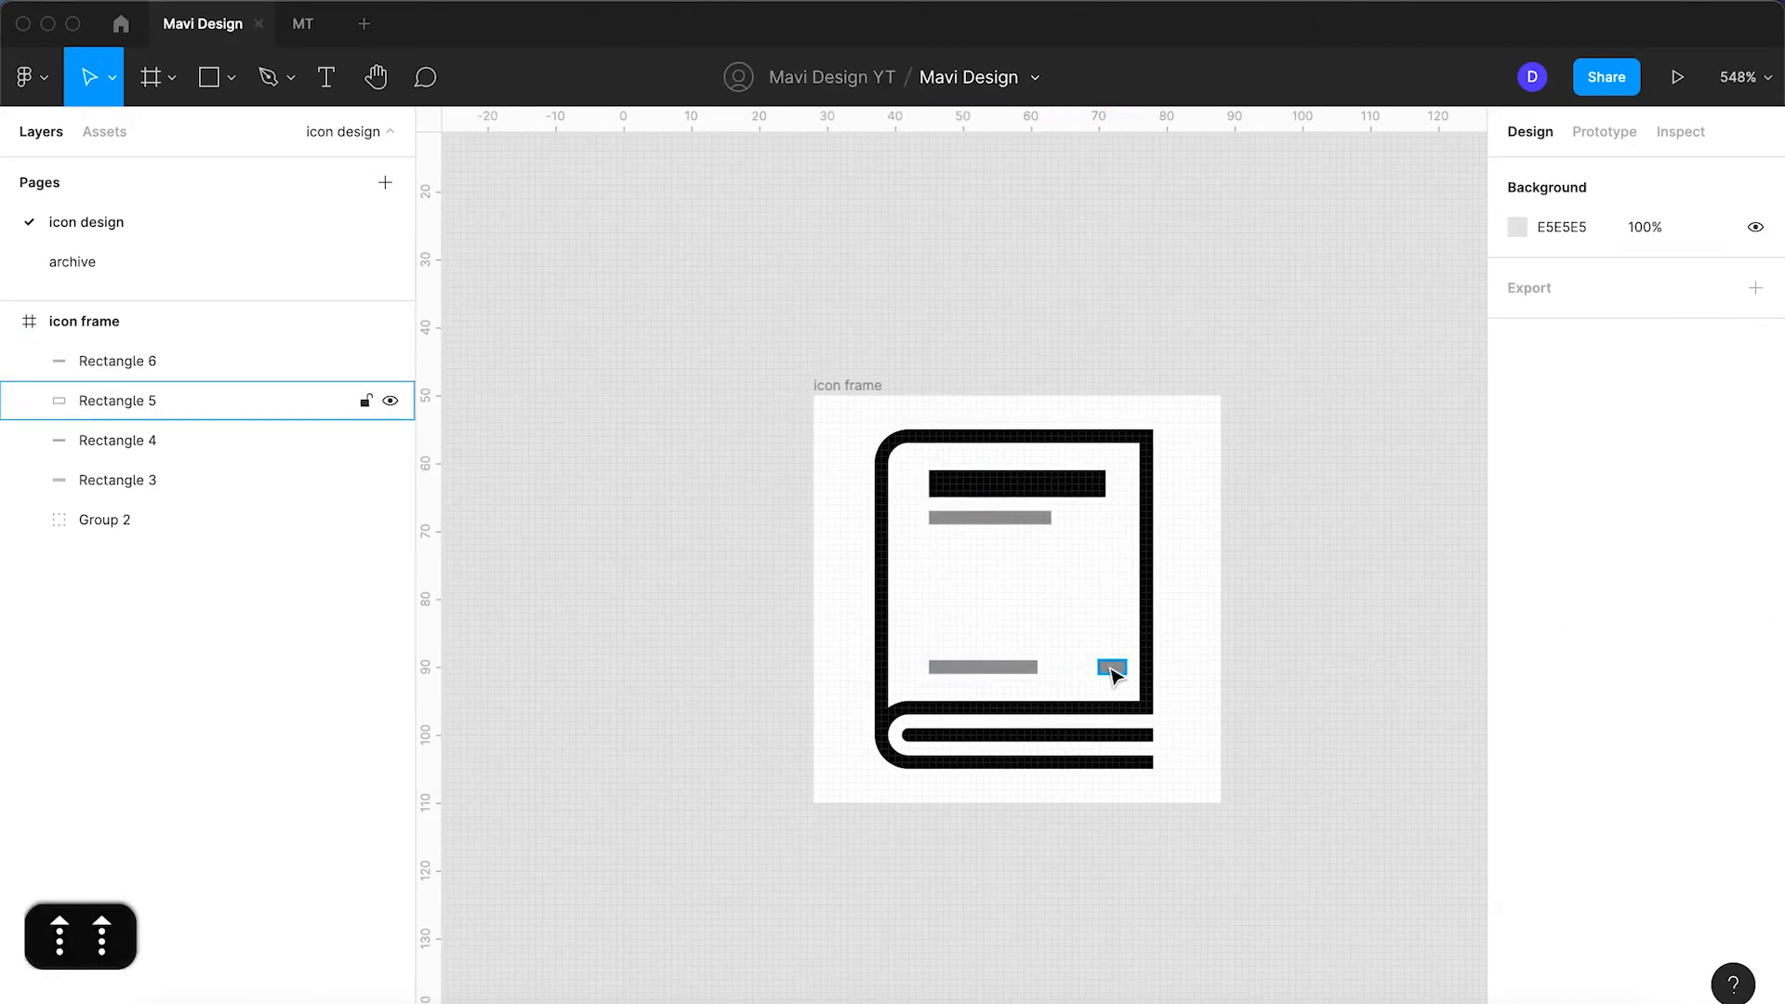
# Step: Move the small lower-right bar 2 units left to X 40
pyautogui.click(1117, 676)
pyautogui.press('Left')
pyautogui.press('Left')
pyautogui.click(1088, 614)
pyautogui.scroll(-3, 1088, 614)
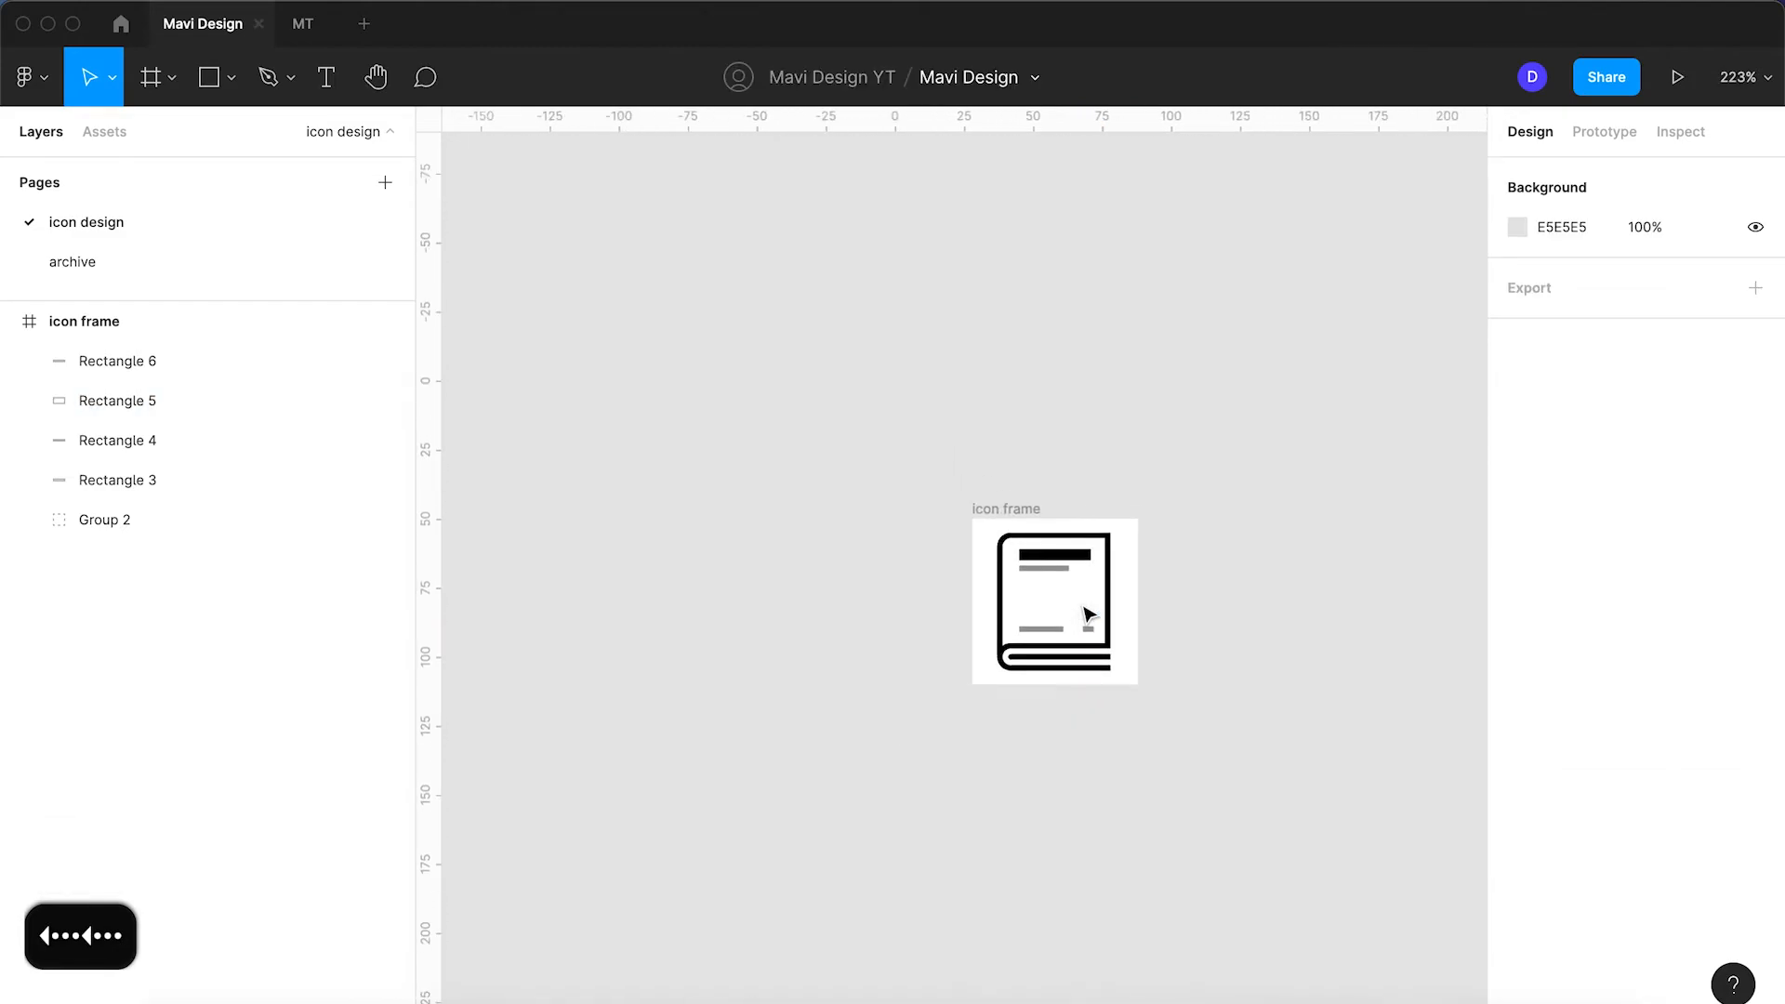
pyautogui.scroll(5, 1087, 613)
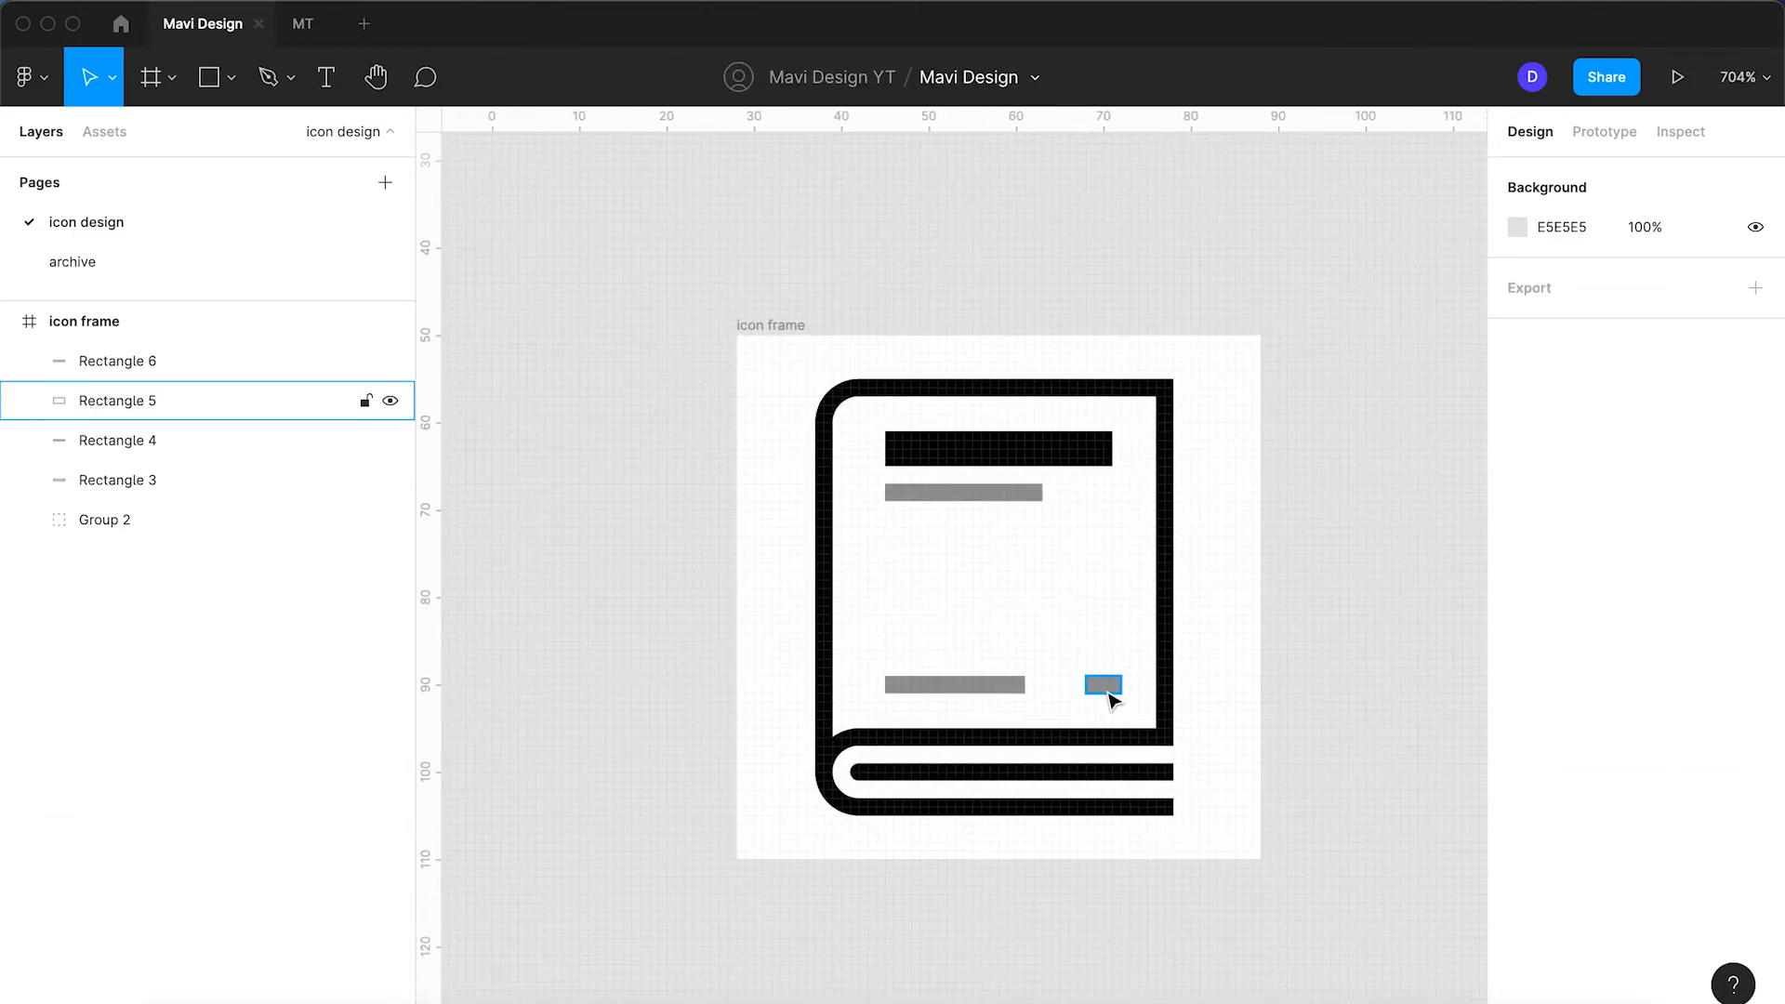
# Step: Round the corners of the black title bar and both lower bars with radius 7, and the grey subtitle bar with radius 9
pyautogui.click(1106, 686)
pyautogui.keyDown('shift'); pyautogui.click(976, 687); pyautogui.keyUp('shift')
pyautogui.keyDown('shift'); pyautogui.click(996, 451); pyautogui.keyUp('shift')
pyautogui.moveTo(1636, 317); pyautogui.dragTo(1767, 317)
pyautogui.click(1014, 512)
pyautogui.click(1010, 495)
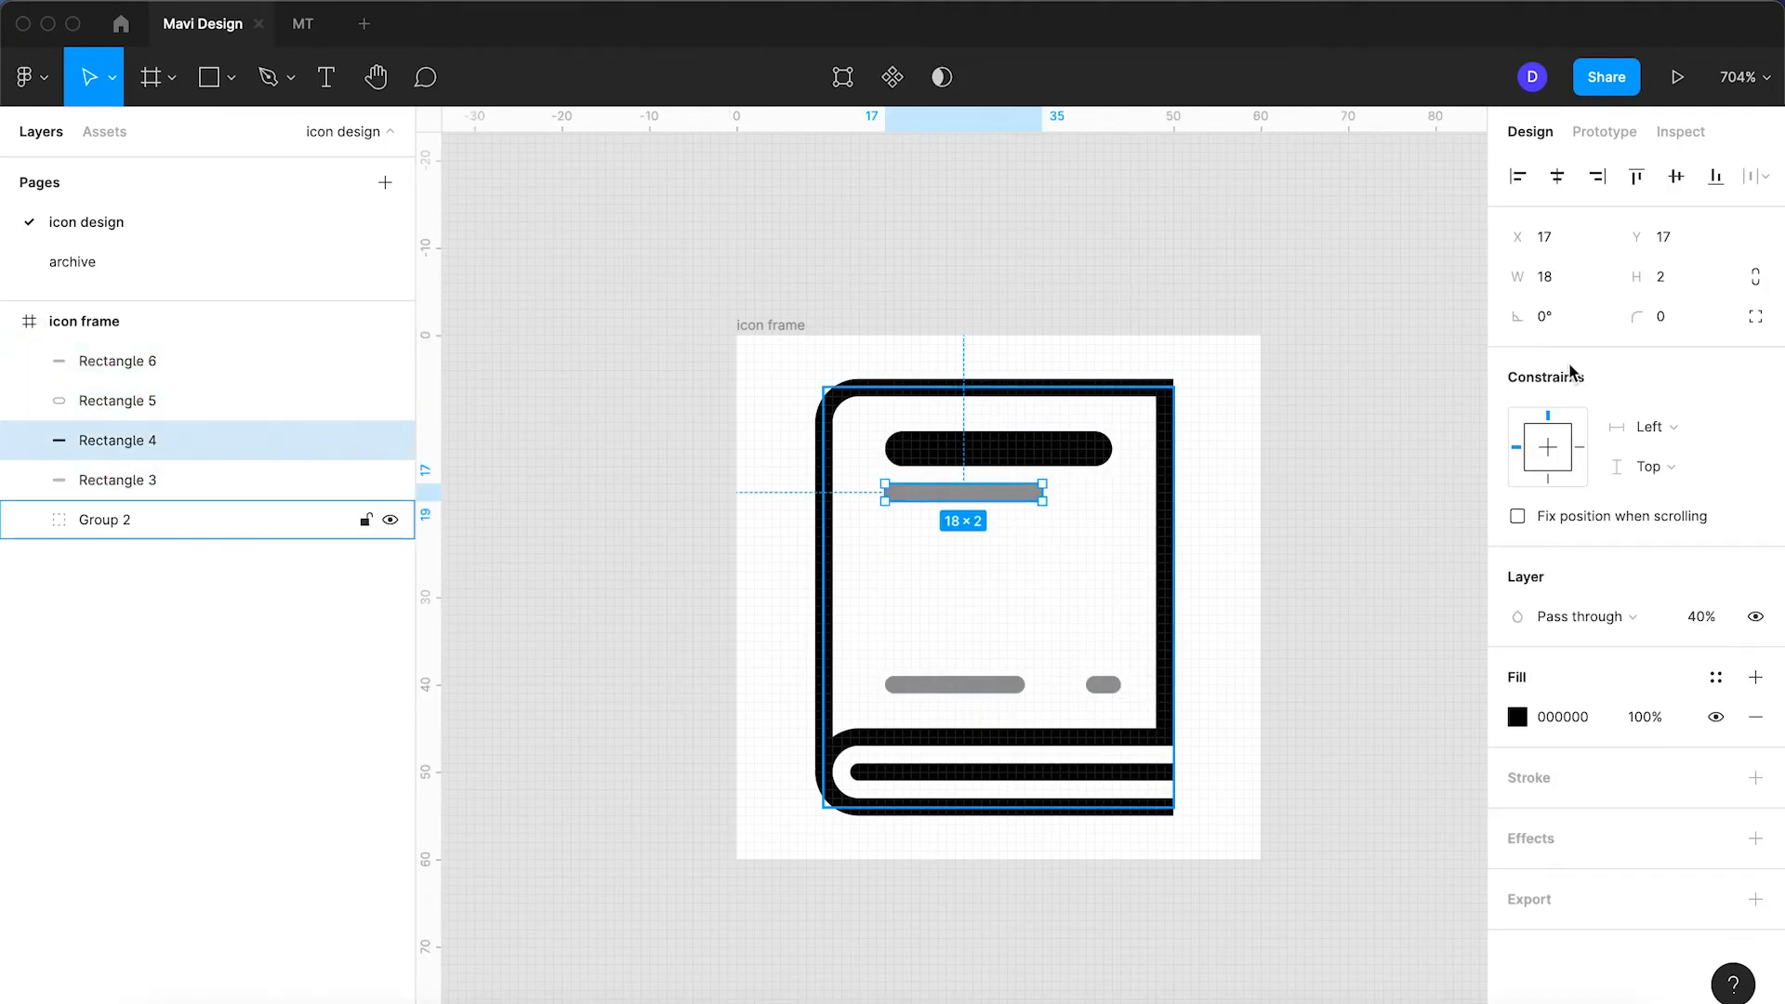
pyautogui.click(1160, 517)
pyautogui.scroll(-7, 1160, 518)
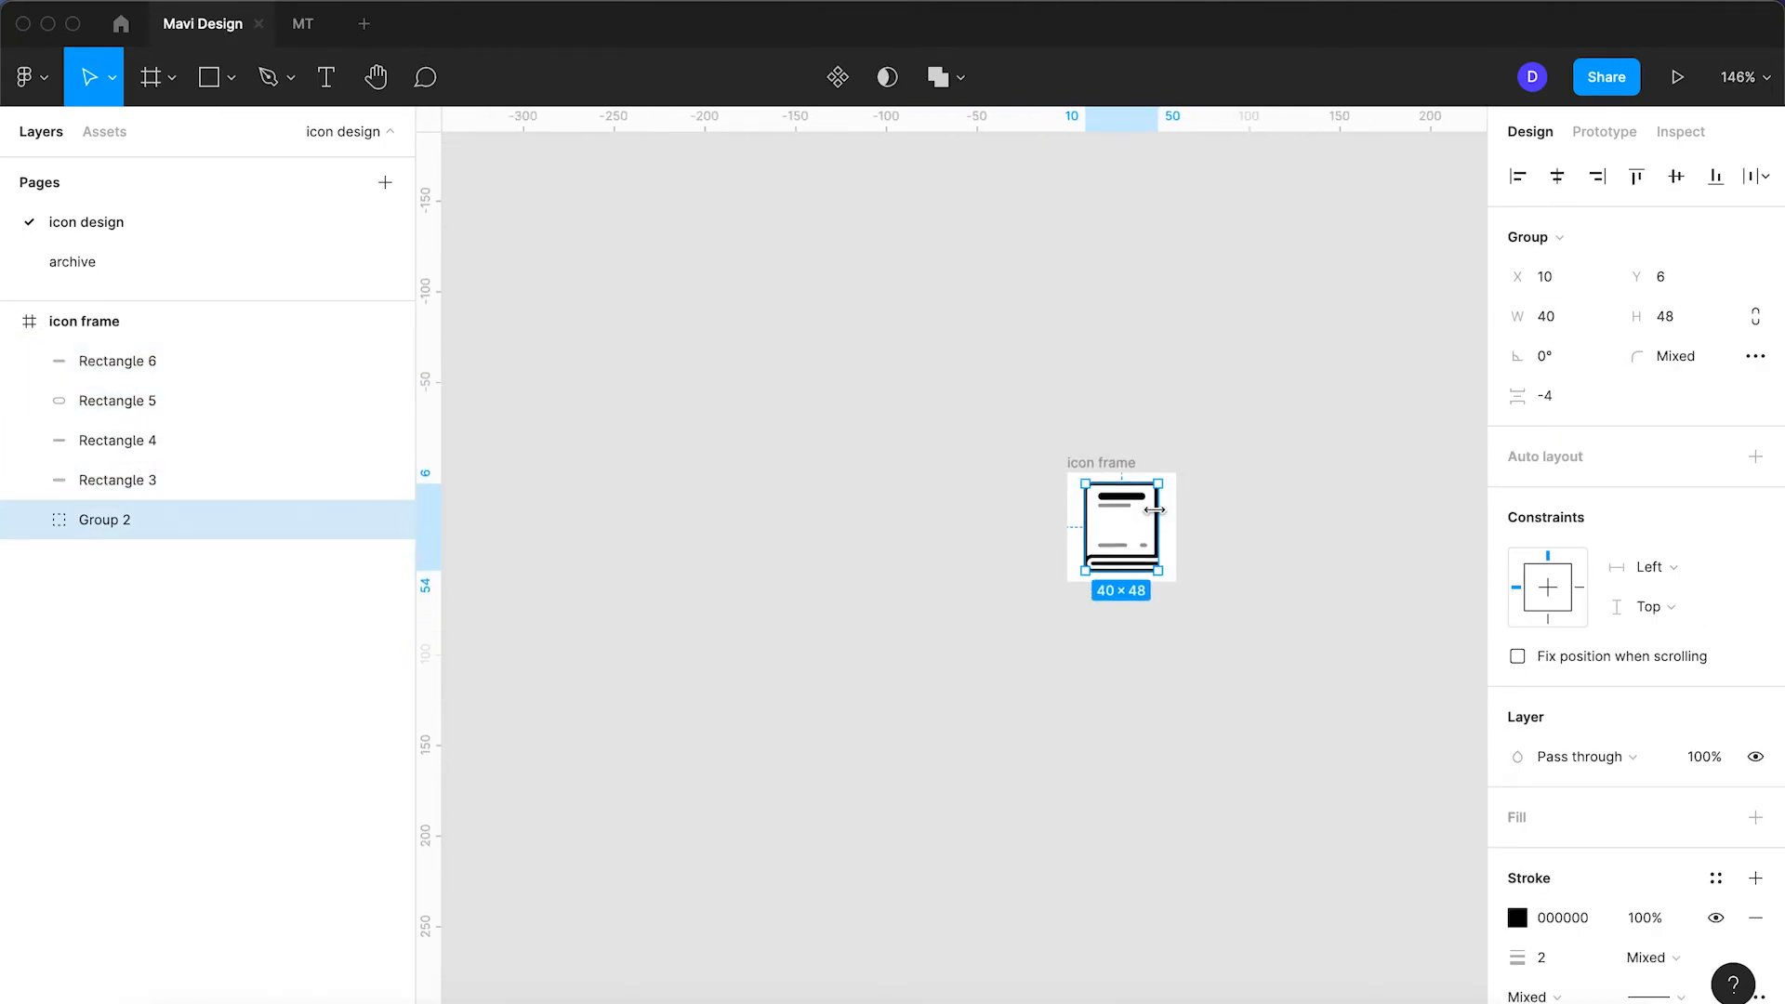
pyautogui.click(1228, 524)
pyautogui.scroll(4, 1227, 524)
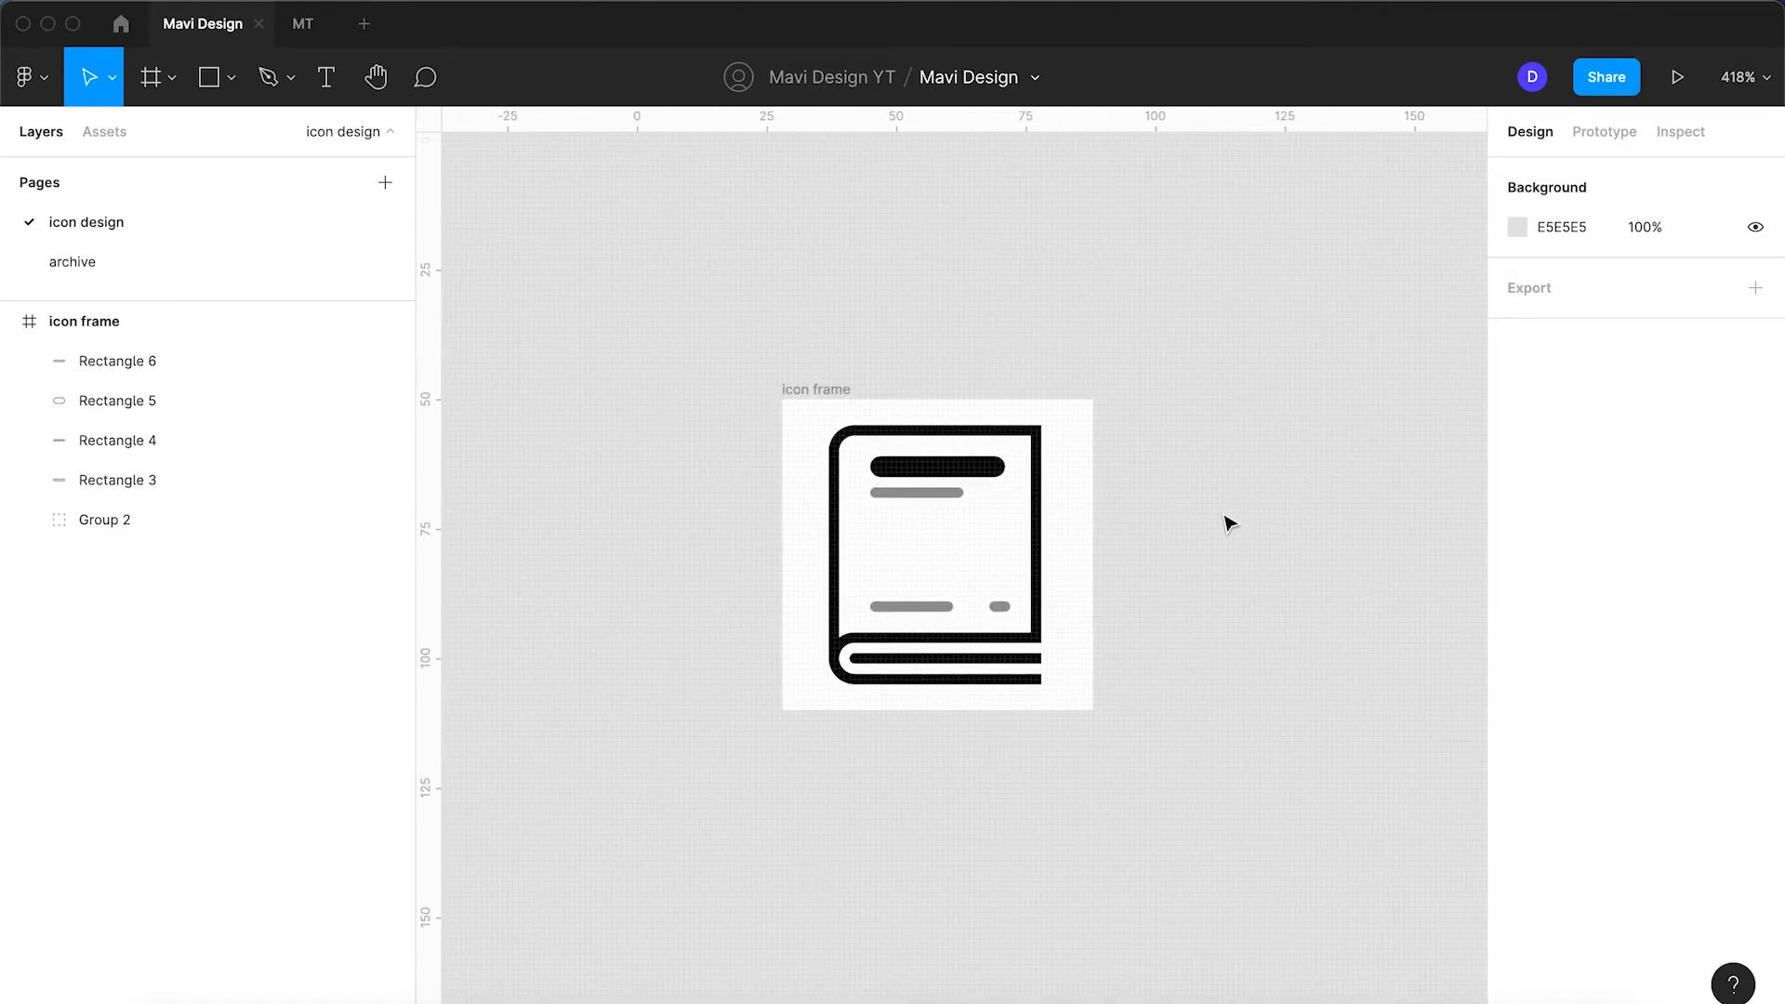
pyautogui.scroll(5, 1007, 591)
pyautogui.scroll(-5, 1008, 593)
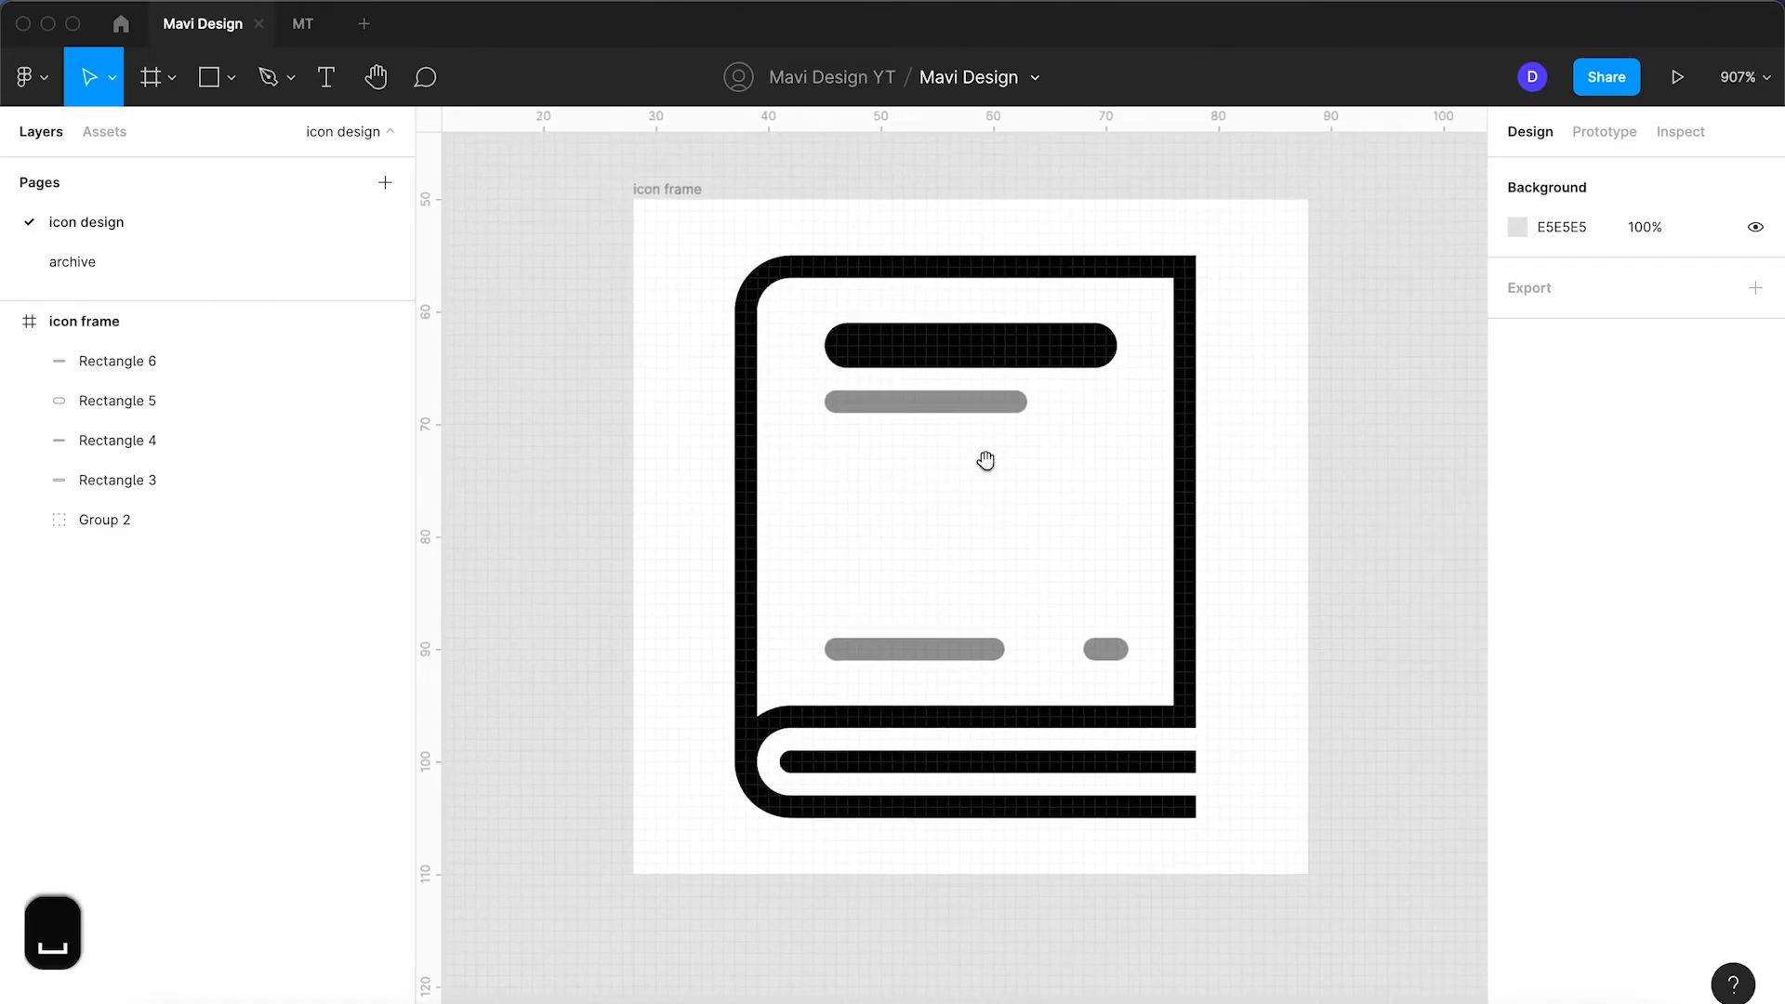
# Step: Duplicate the grey subtitle bar as a 27 × 16 block below it at X 17, Y 21 with corner radius 1
pyautogui.moveTo(992, 402); pyautogui.dragTo(1129, 611)
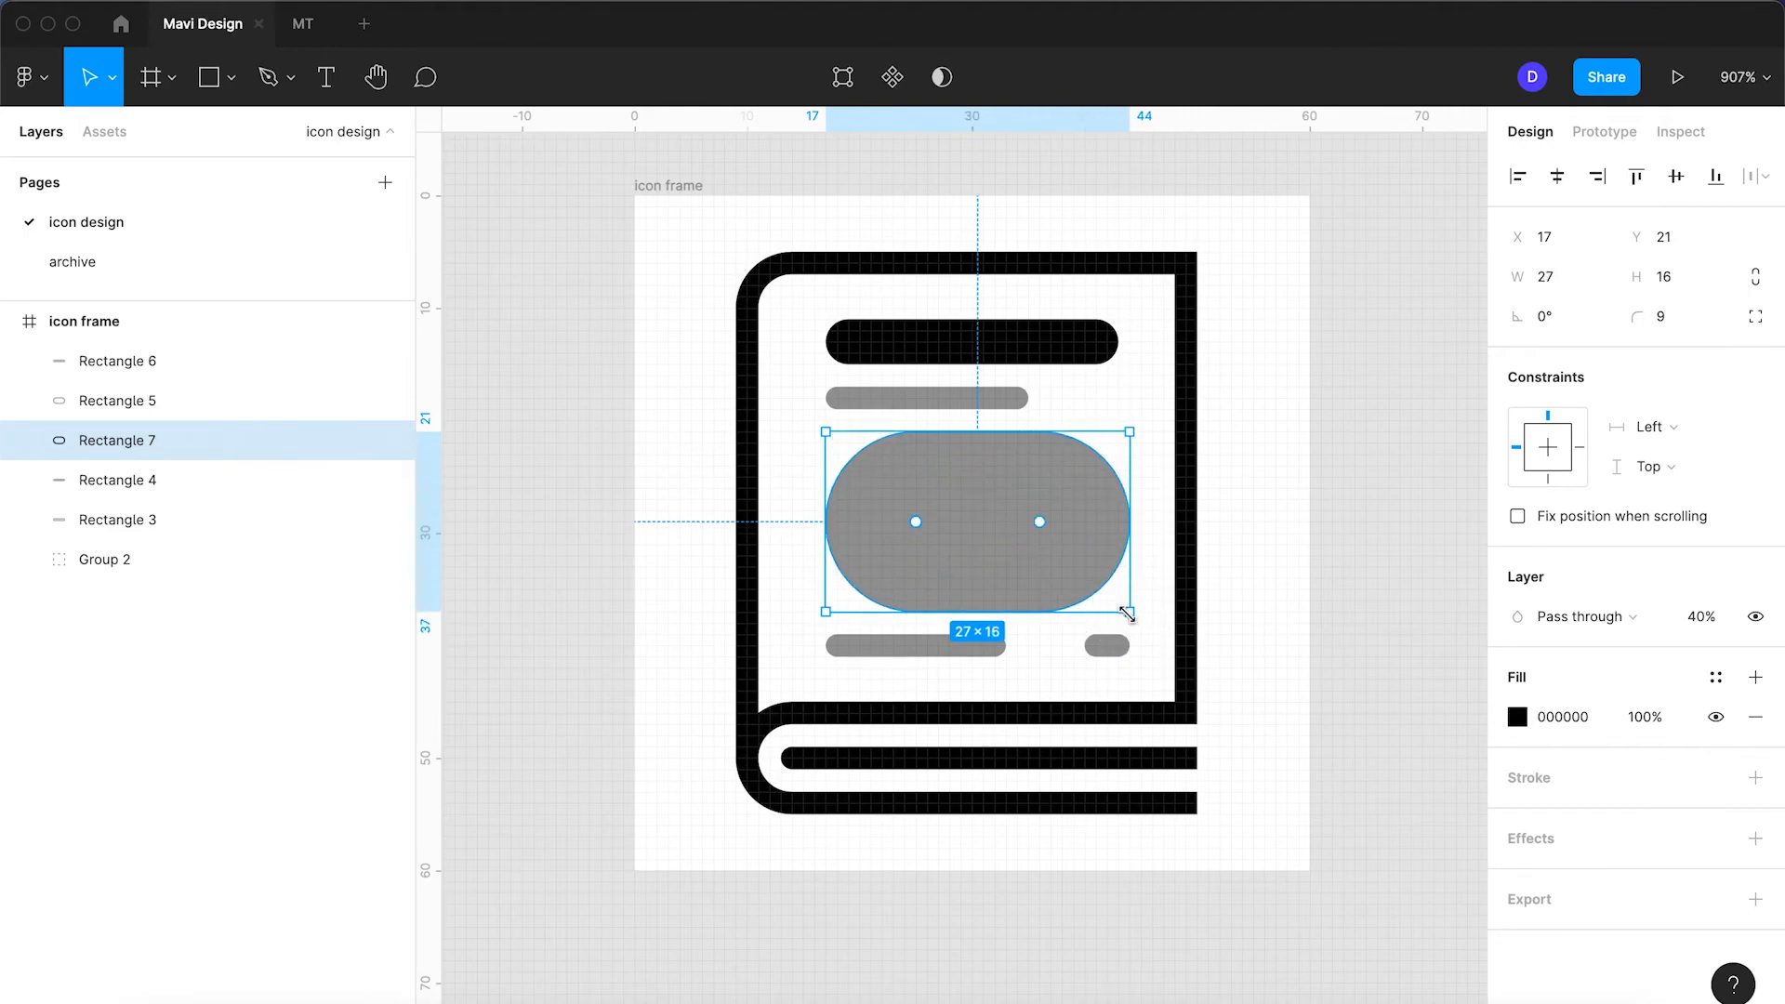
pyautogui.moveTo(1634, 318); pyautogui.dragTo(1622, 323)
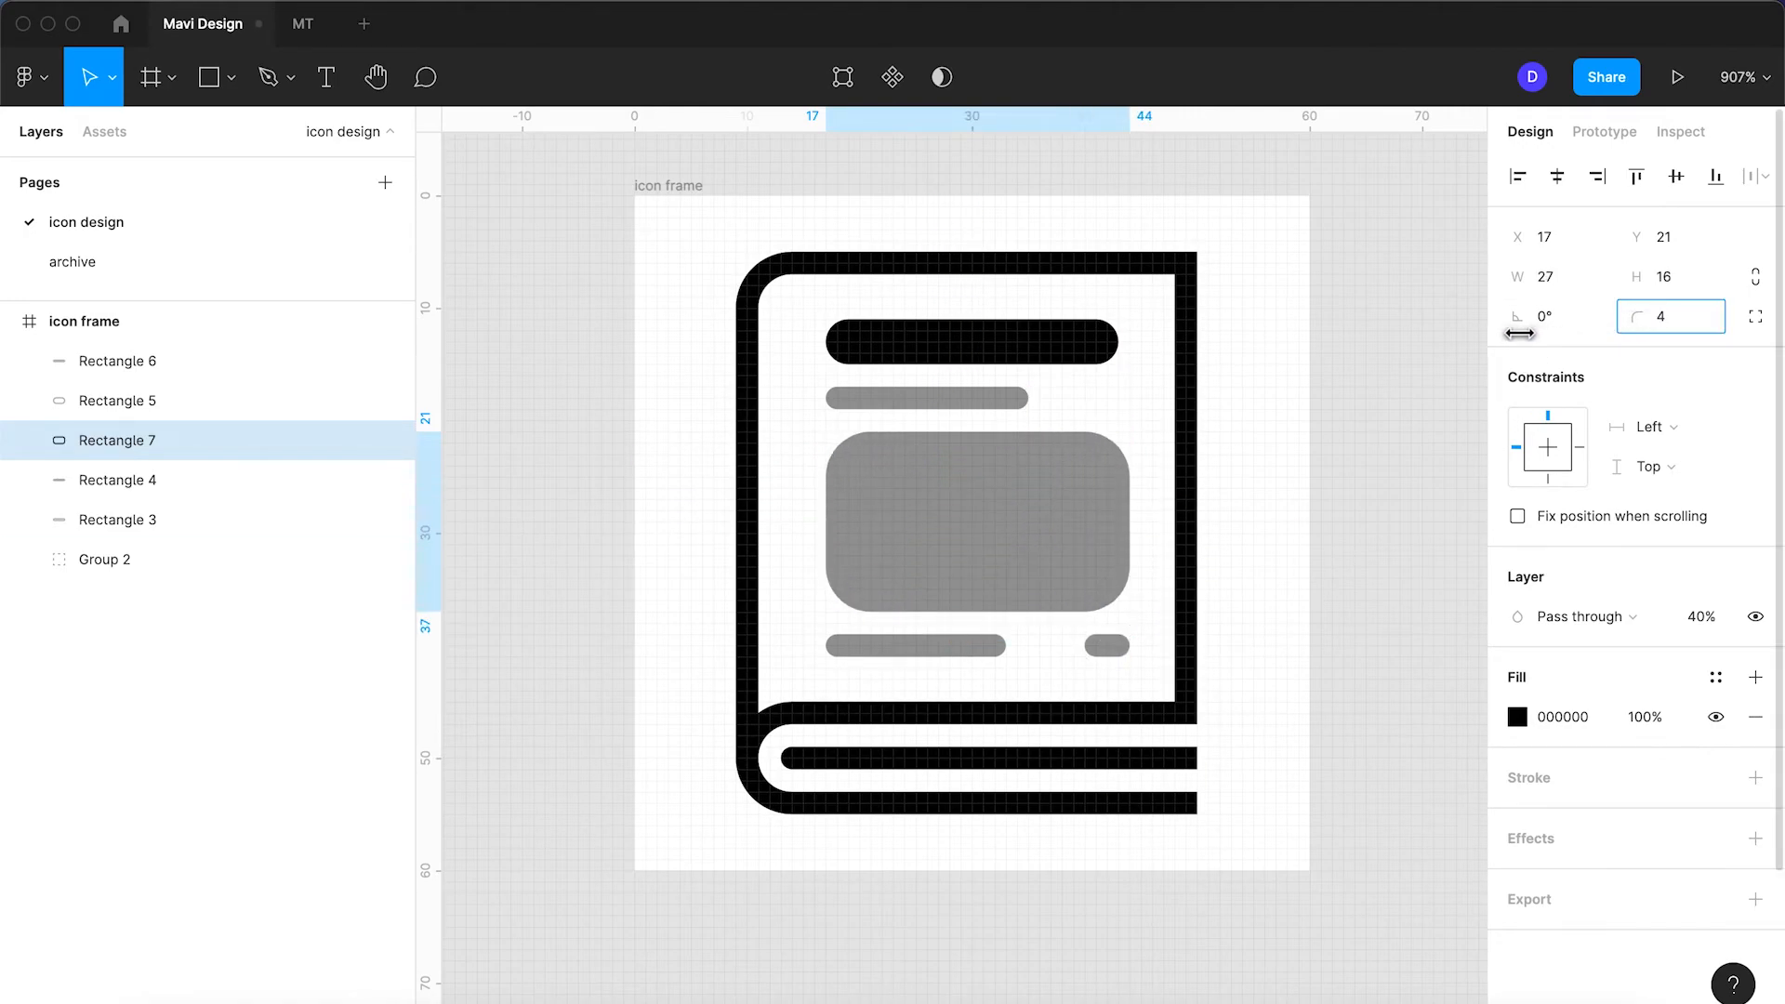
pyautogui.moveTo(1460, 336); pyautogui.dragTo(1452, 335)
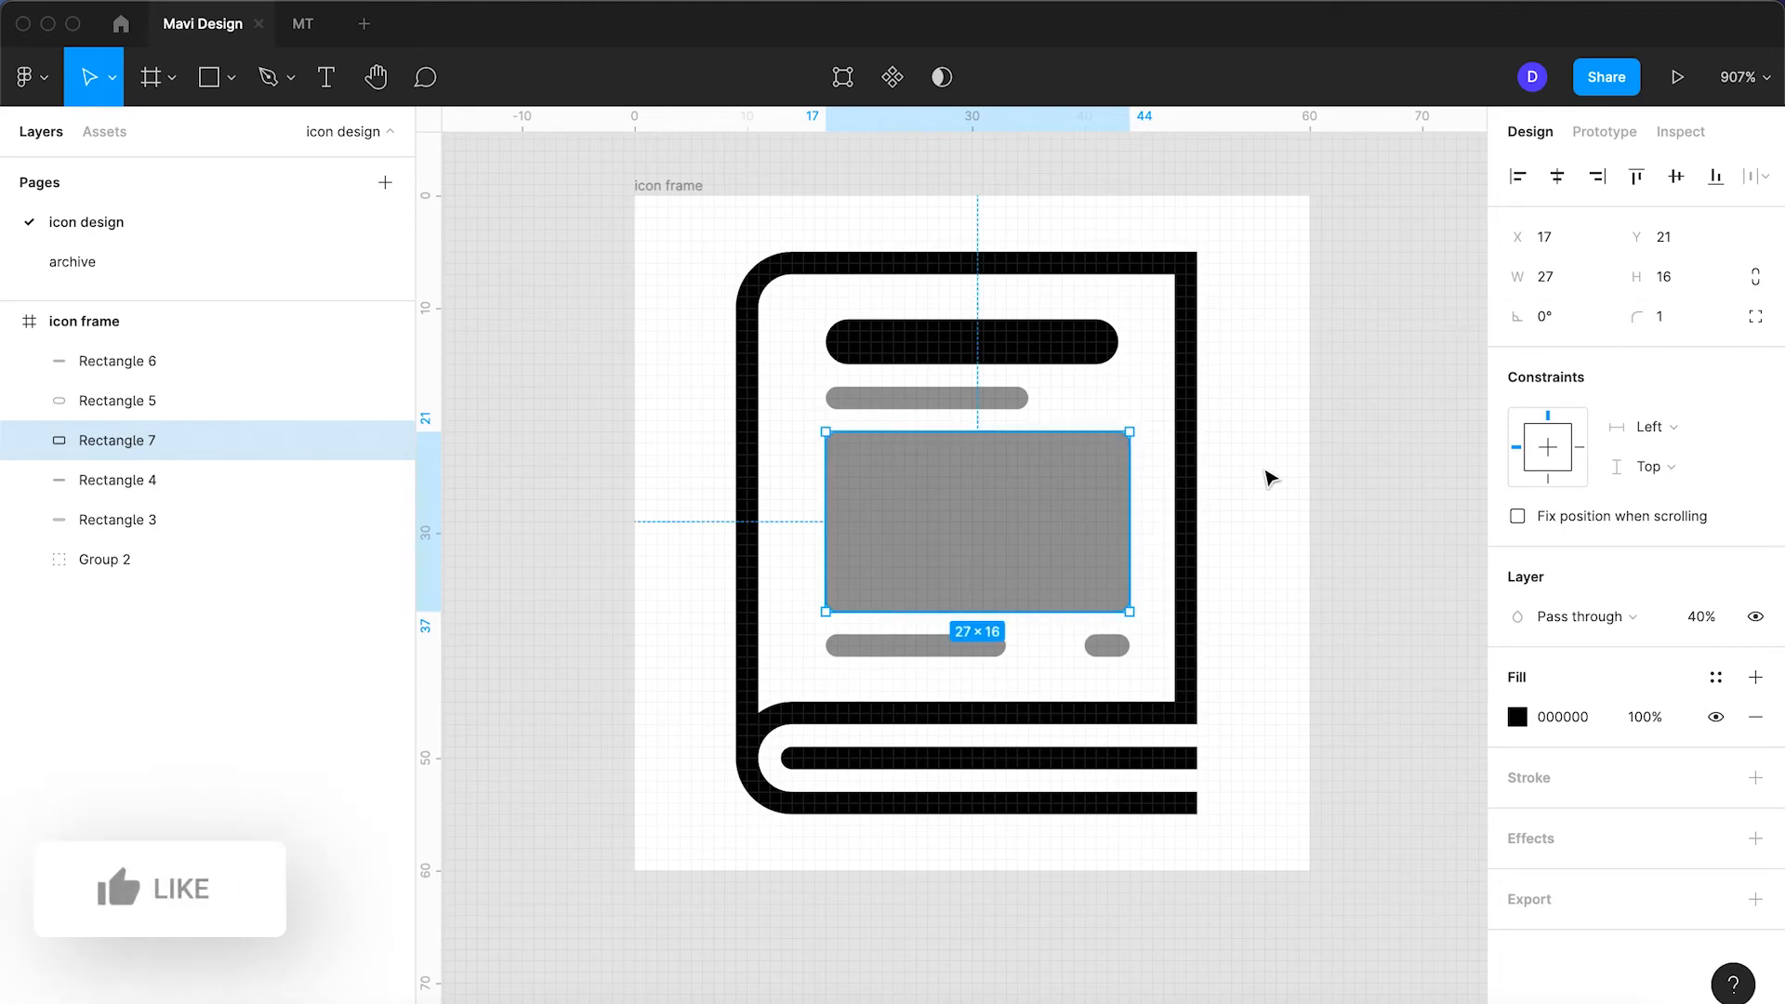
# Step: Set the layer opacity of the large block in the middle of the cover to 10%
pyautogui.write('10')
pyautogui.press('Return')
pyautogui.click(1694, 621)
pyautogui.press('Return')
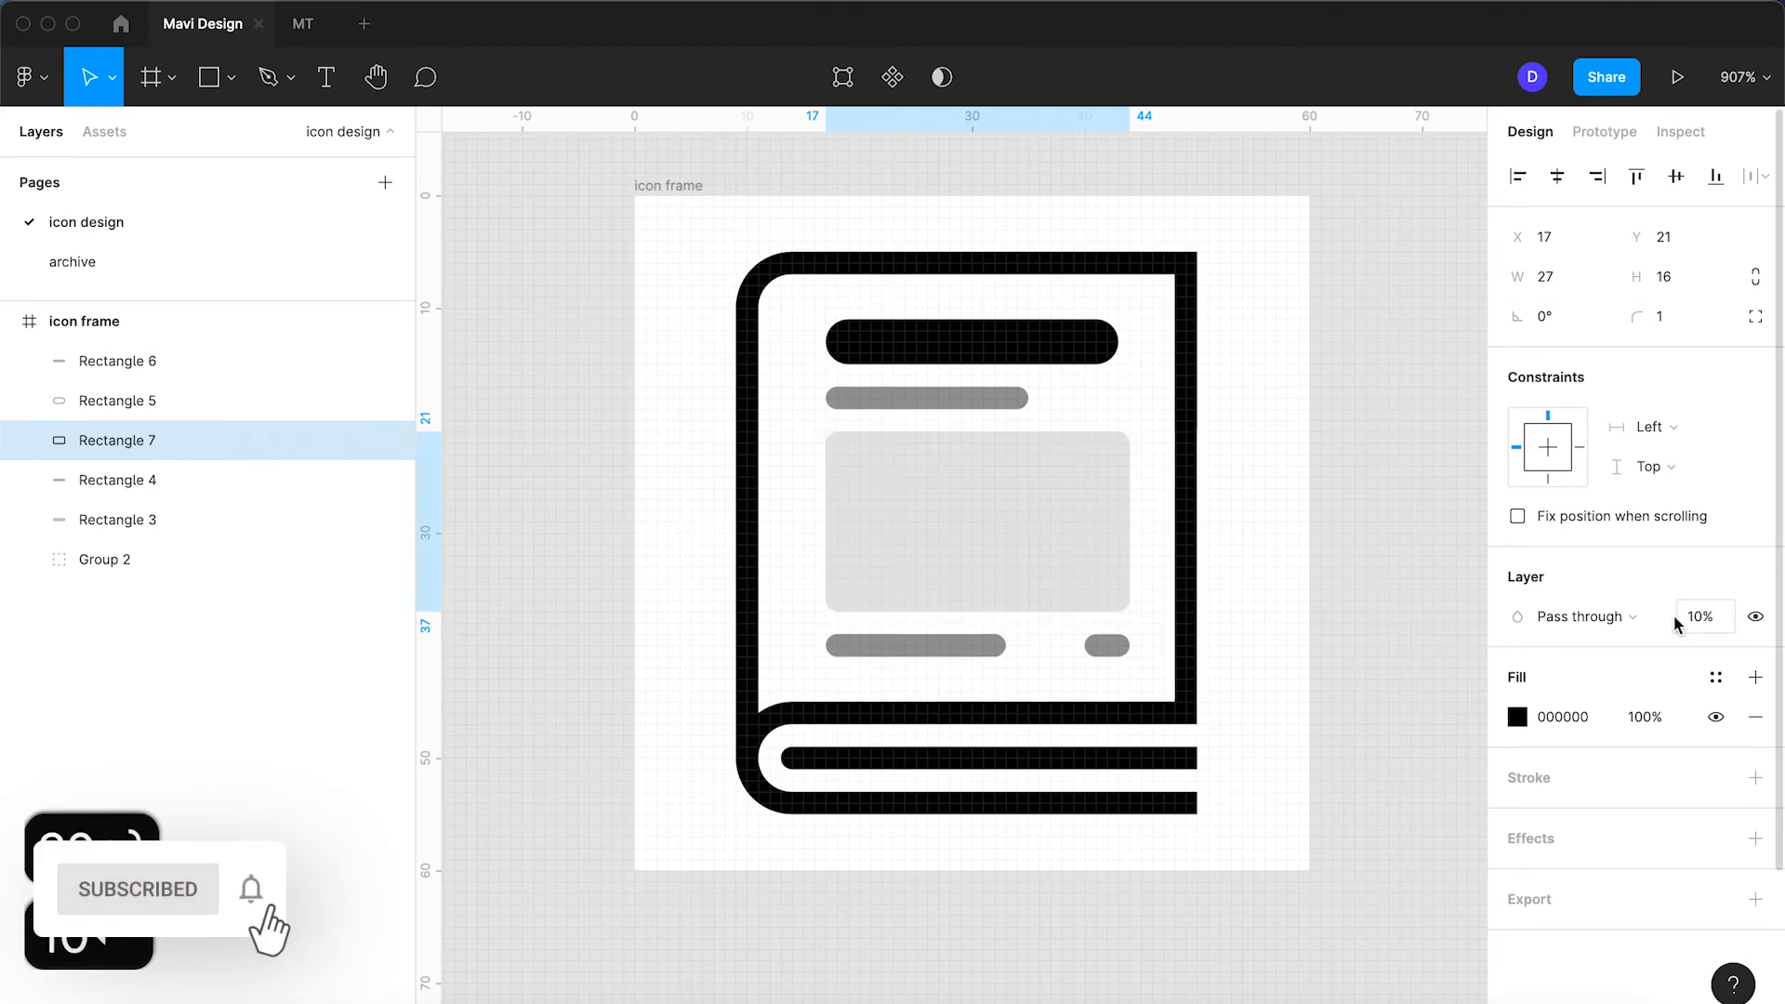
pyautogui.click(1267, 655)
# Step: Check the proportions of the pale block and the subtitle bar, and measure the gap between the two lower bars
pyautogui.scroll(-5, 1282, 664)
pyautogui.scroll(5, 1156, 617)
pyautogui.click(1177, 587)
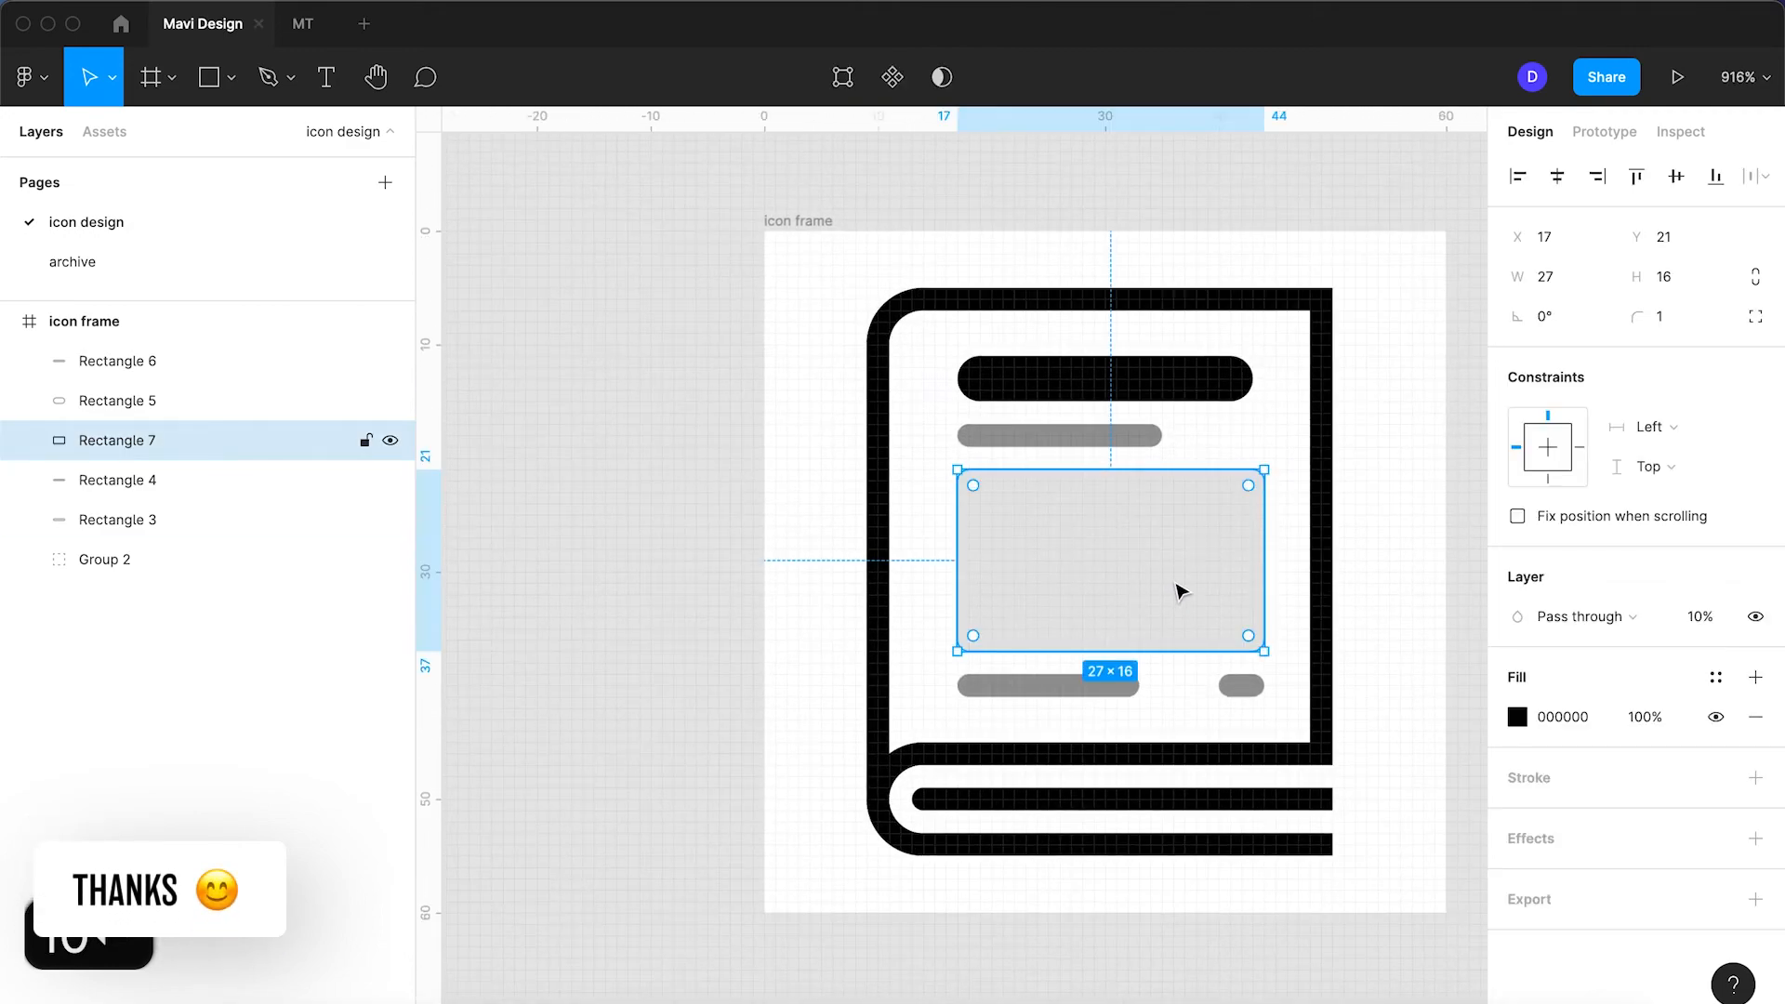
pyautogui.press('space')
pyautogui.moveTo(1398, 490); pyautogui.dragTo(1214, 487)
pyautogui.click(1320, 504)
pyautogui.click(893, 437)
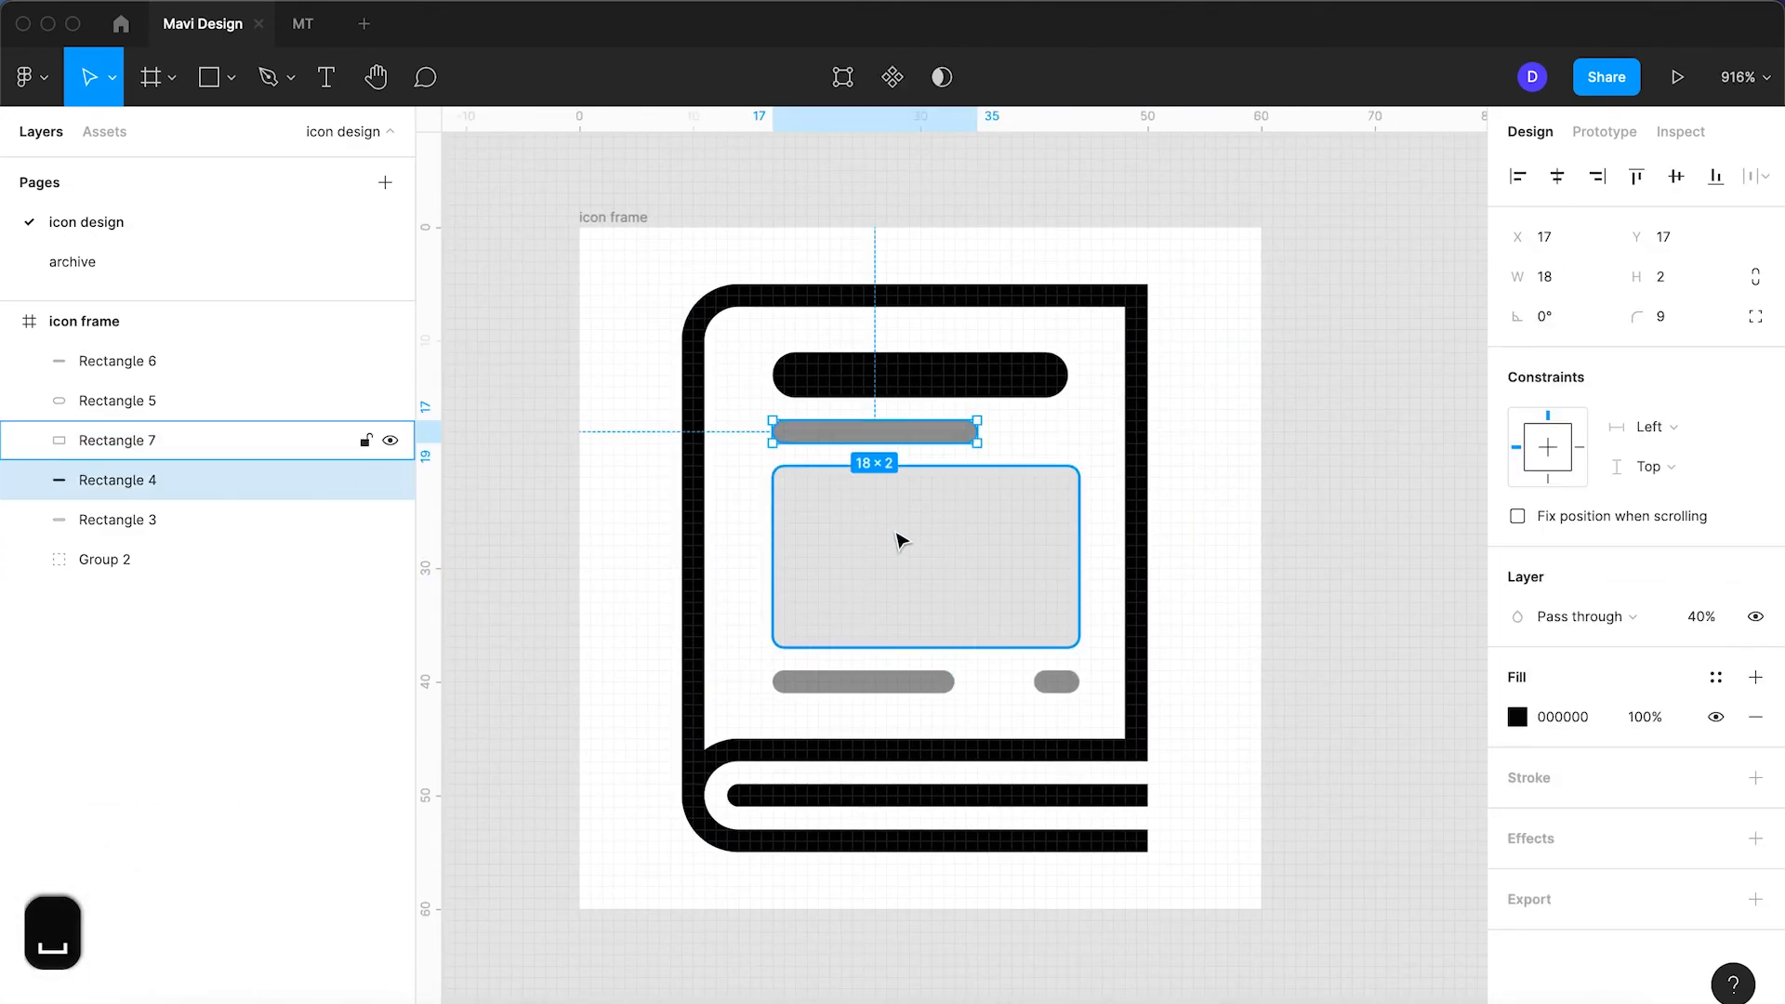
pyautogui.click(908, 686)
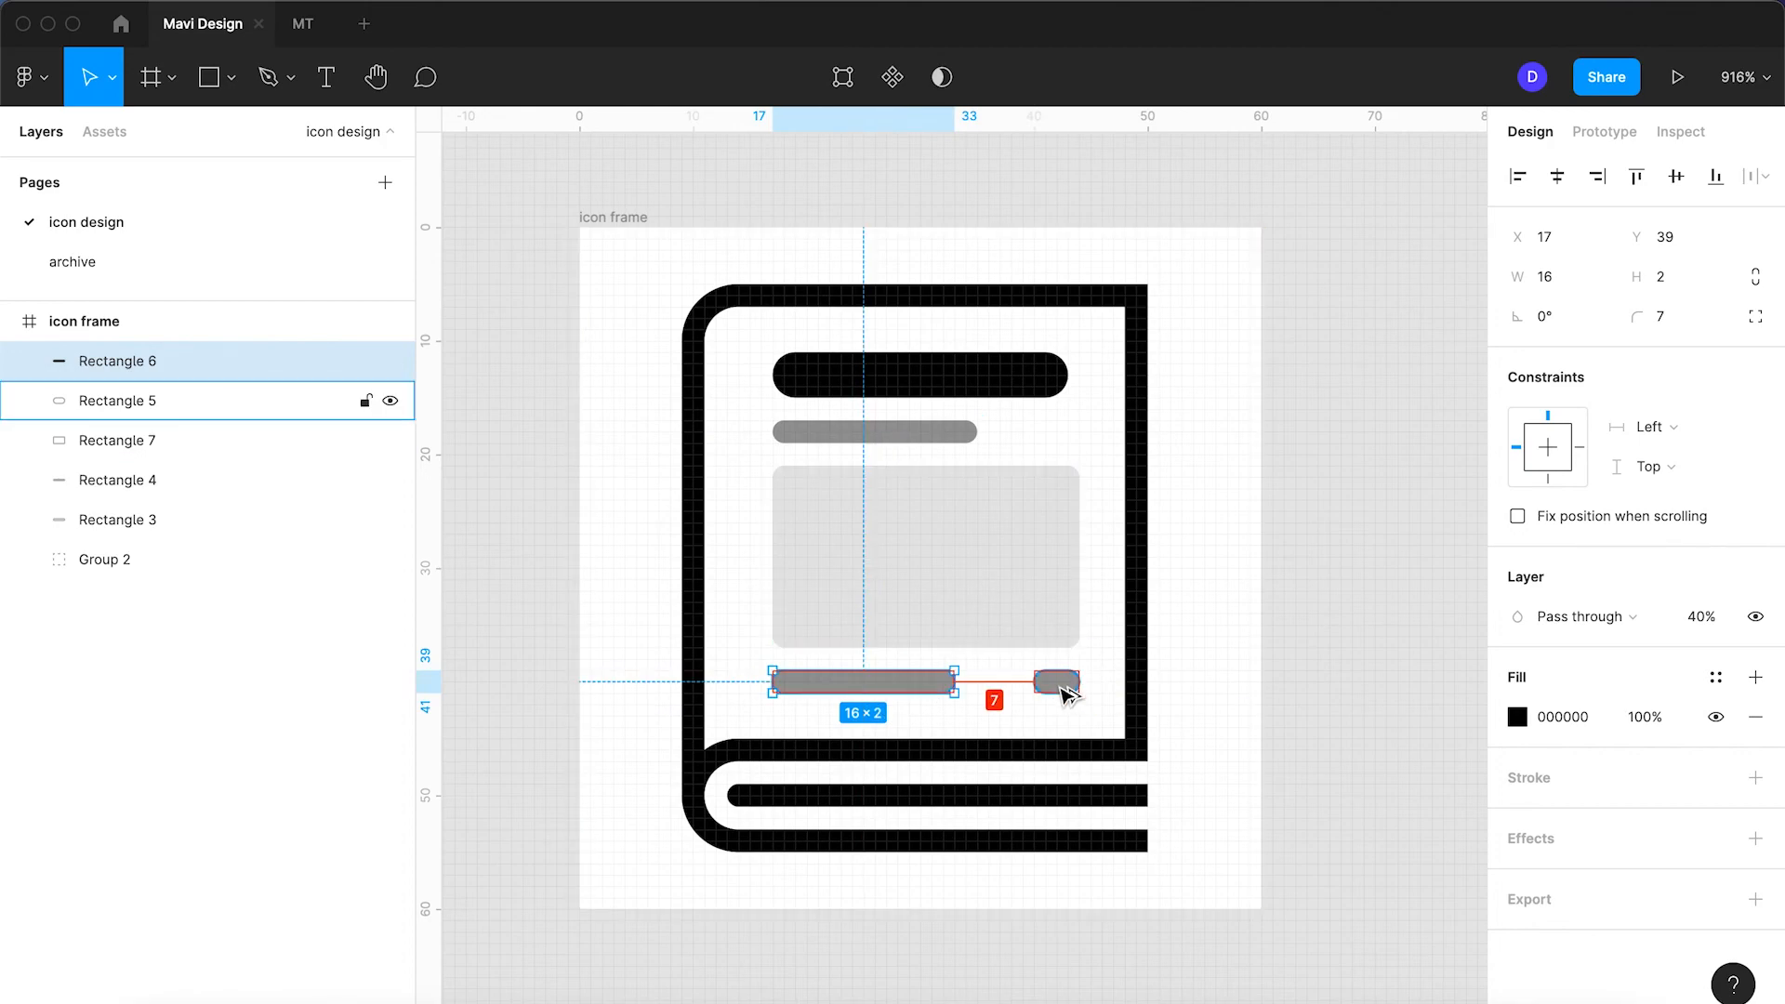
# Step: Extend the facing ends of the two lower grey bars by 1 unit each, leaving a gap of 5 units between them
pyautogui.click(1247, 625)
pyautogui.scroll(-5, 1247, 626)
pyautogui.scroll(5, 1199, 642)
pyautogui.scroll(1, 1193, 648)
pyautogui.click(1127, 611)
pyautogui.click(1229, 606)
pyautogui.moveTo(1221, 605); pyautogui.dragTo(1151, 607)
pyautogui.click(1110, 610)
pyautogui.click(1295, 582)
# Step: Review the whole book icon at 100% zoom and close up
pyautogui.scroll(-5, 1295, 582)
pyautogui.press('space')
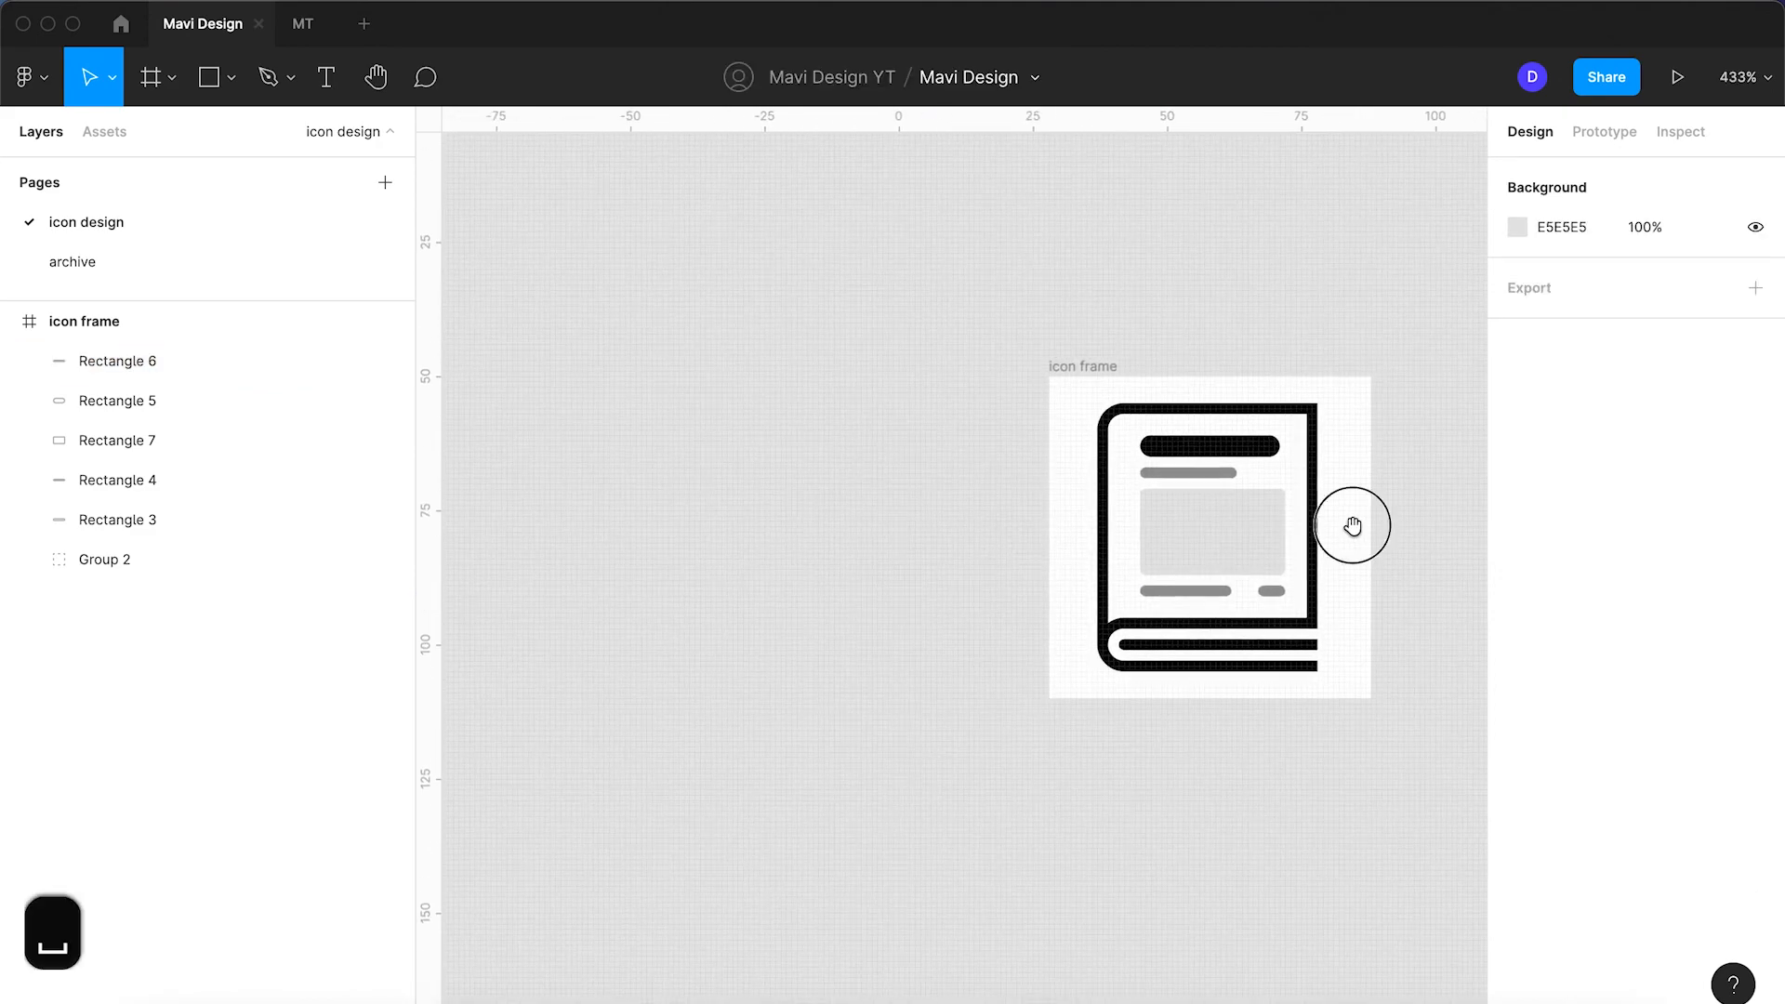
pyautogui.moveTo(1354, 526); pyautogui.dragTo(1204, 530)
pyautogui.scroll(-4, 1204, 530)
pyautogui.scroll(2, 1159, 533)
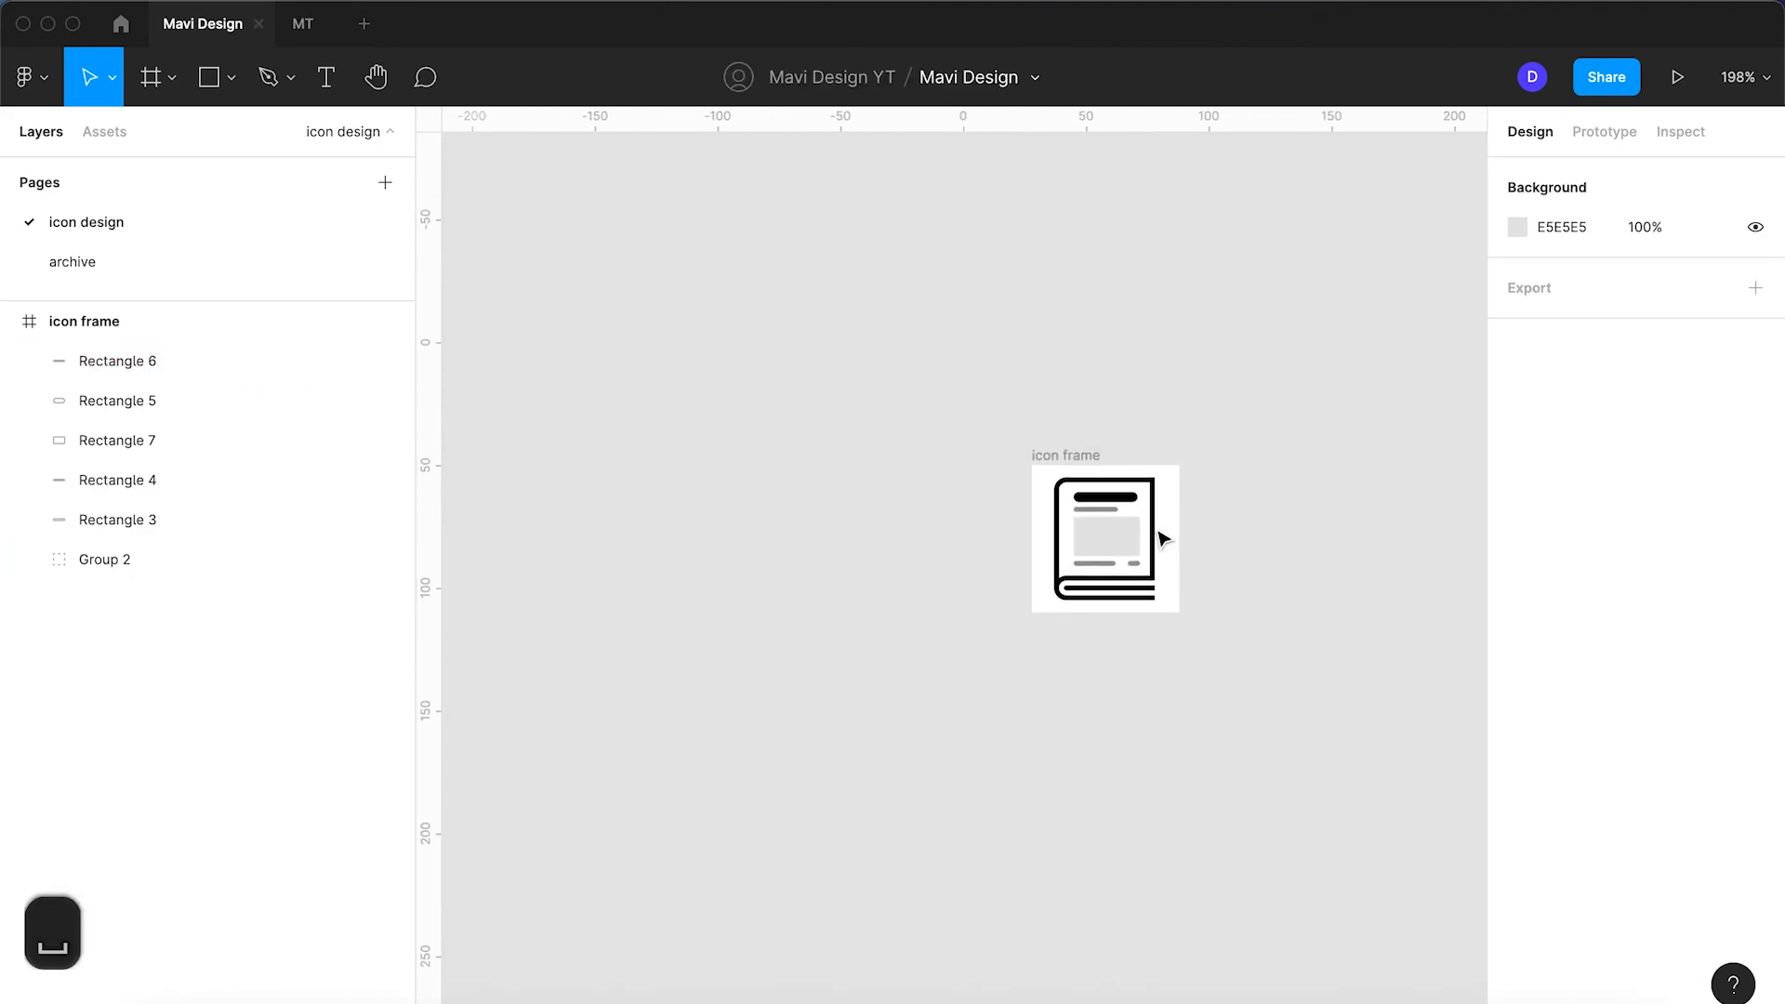
pyautogui.press('super+0')
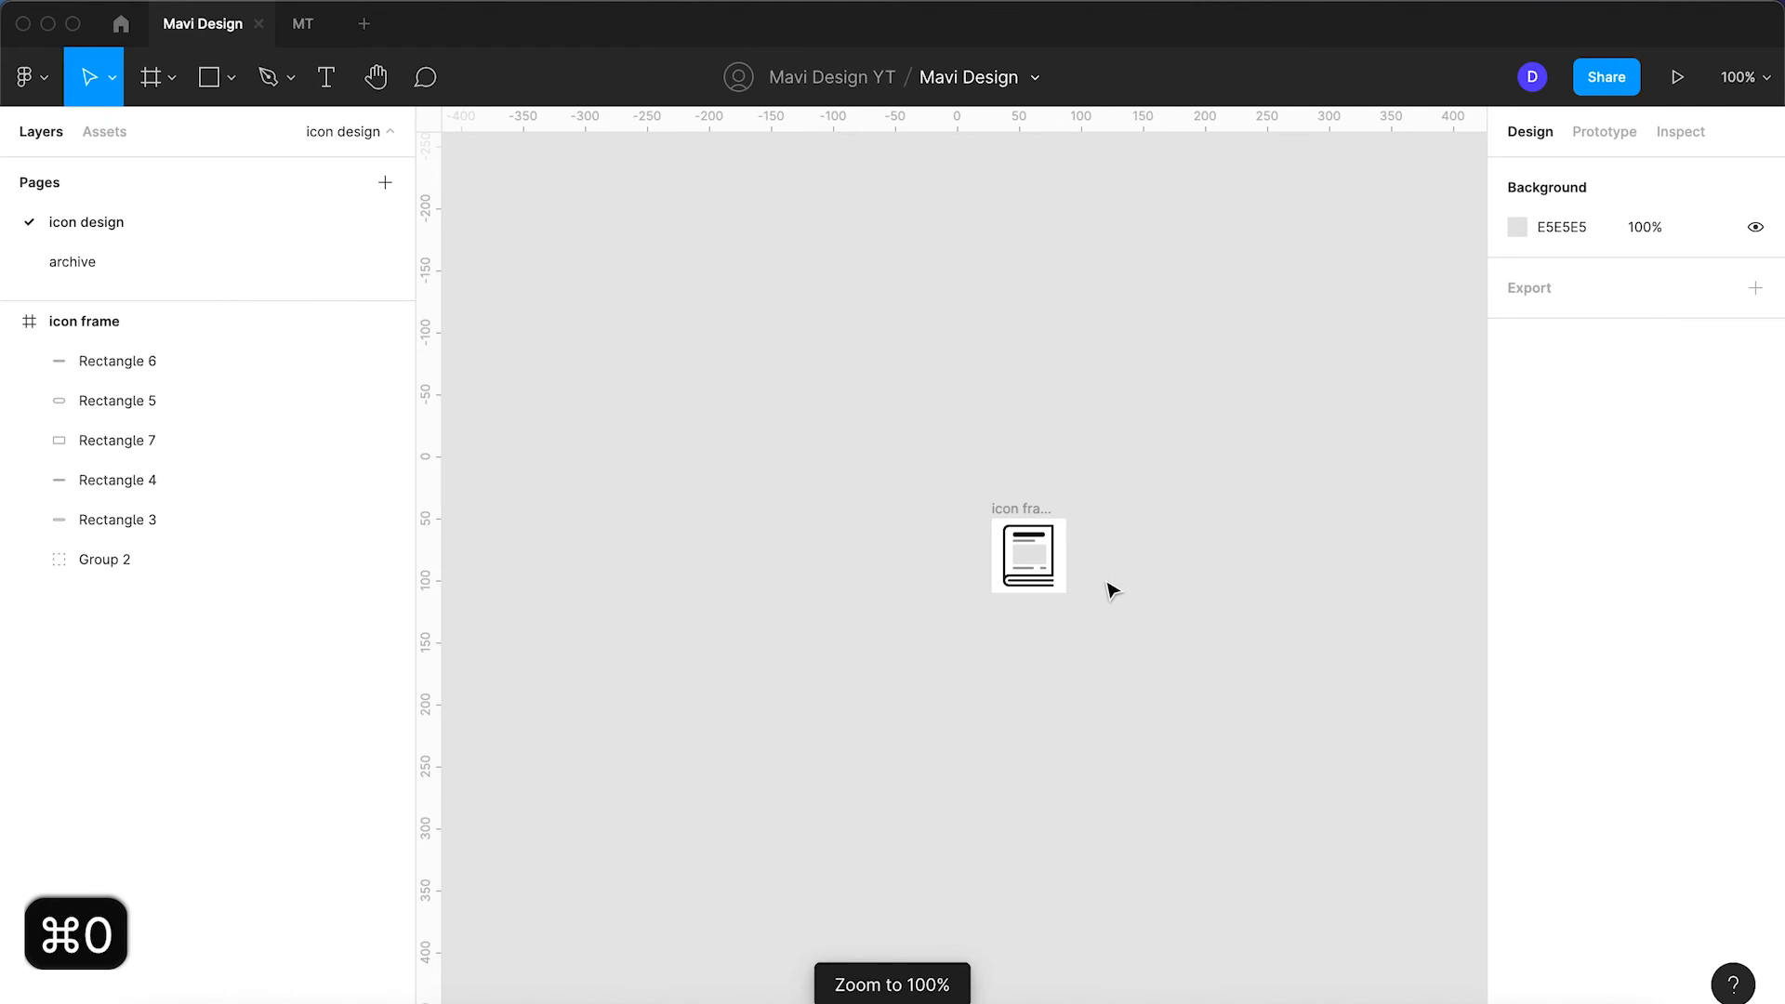
pyautogui.scroll(8, 1057, 549)
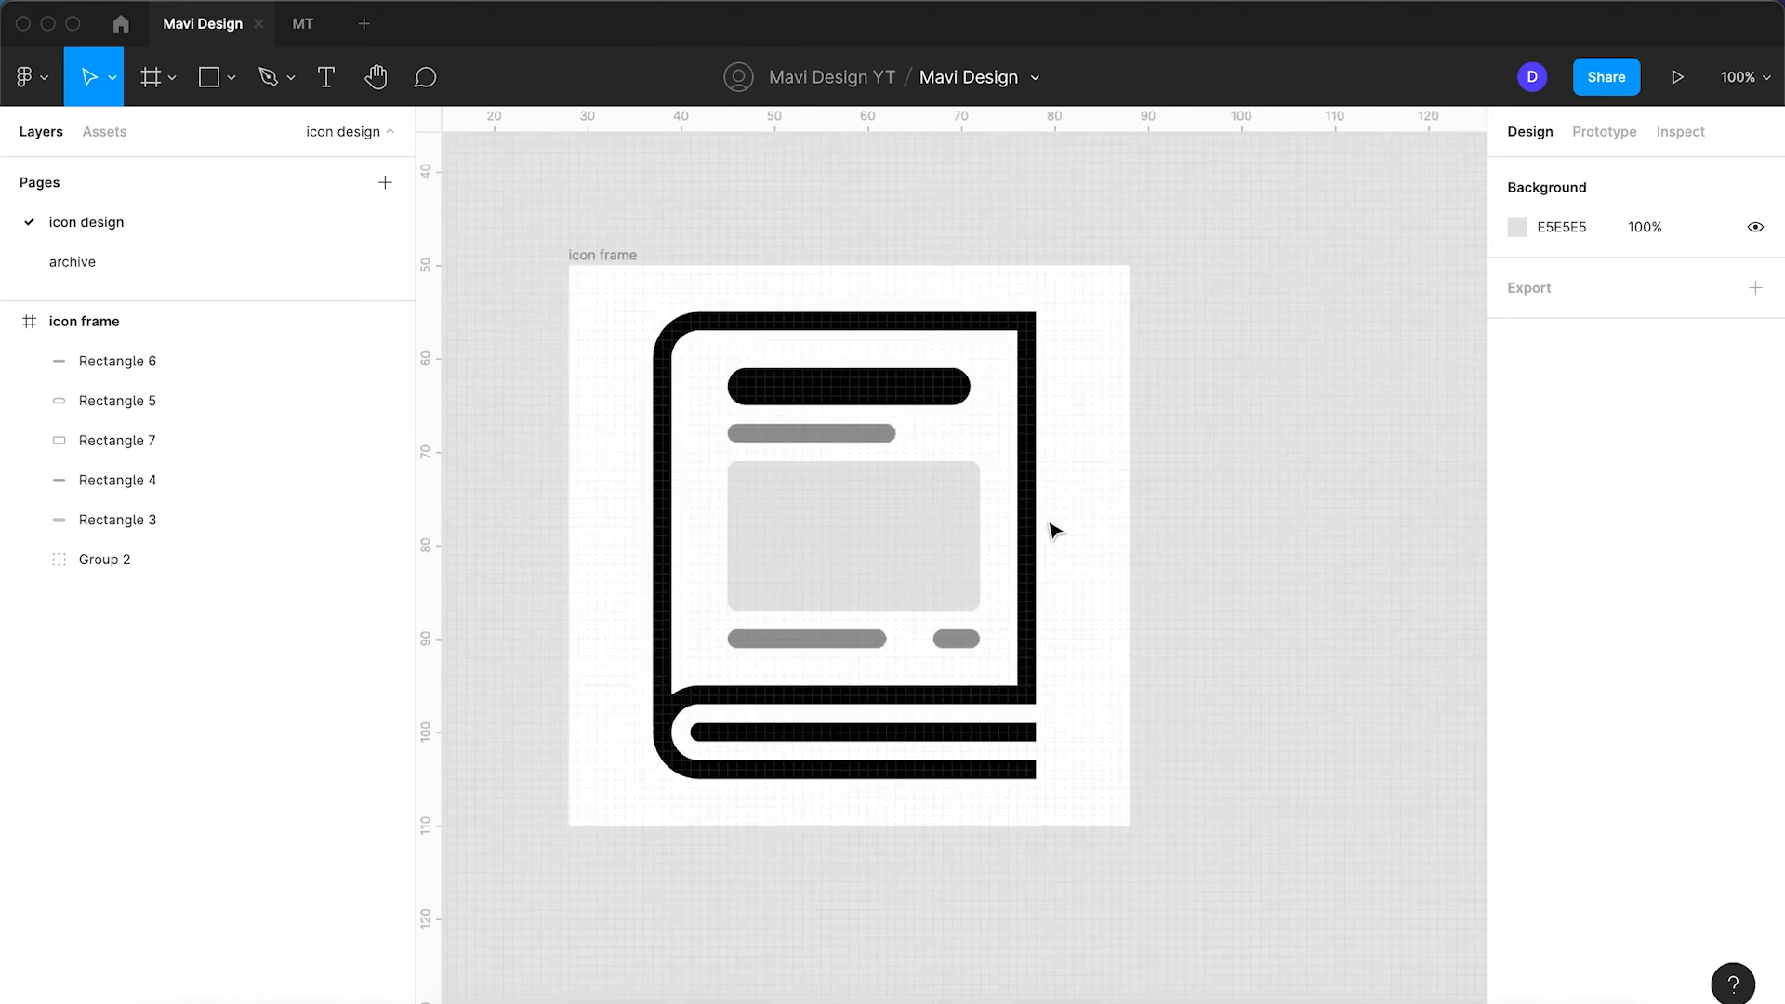
pyautogui.scroll(-1, 1050, 530)
pyautogui.moveTo(981, 506); pyautogui.dragTo(1037, 544)
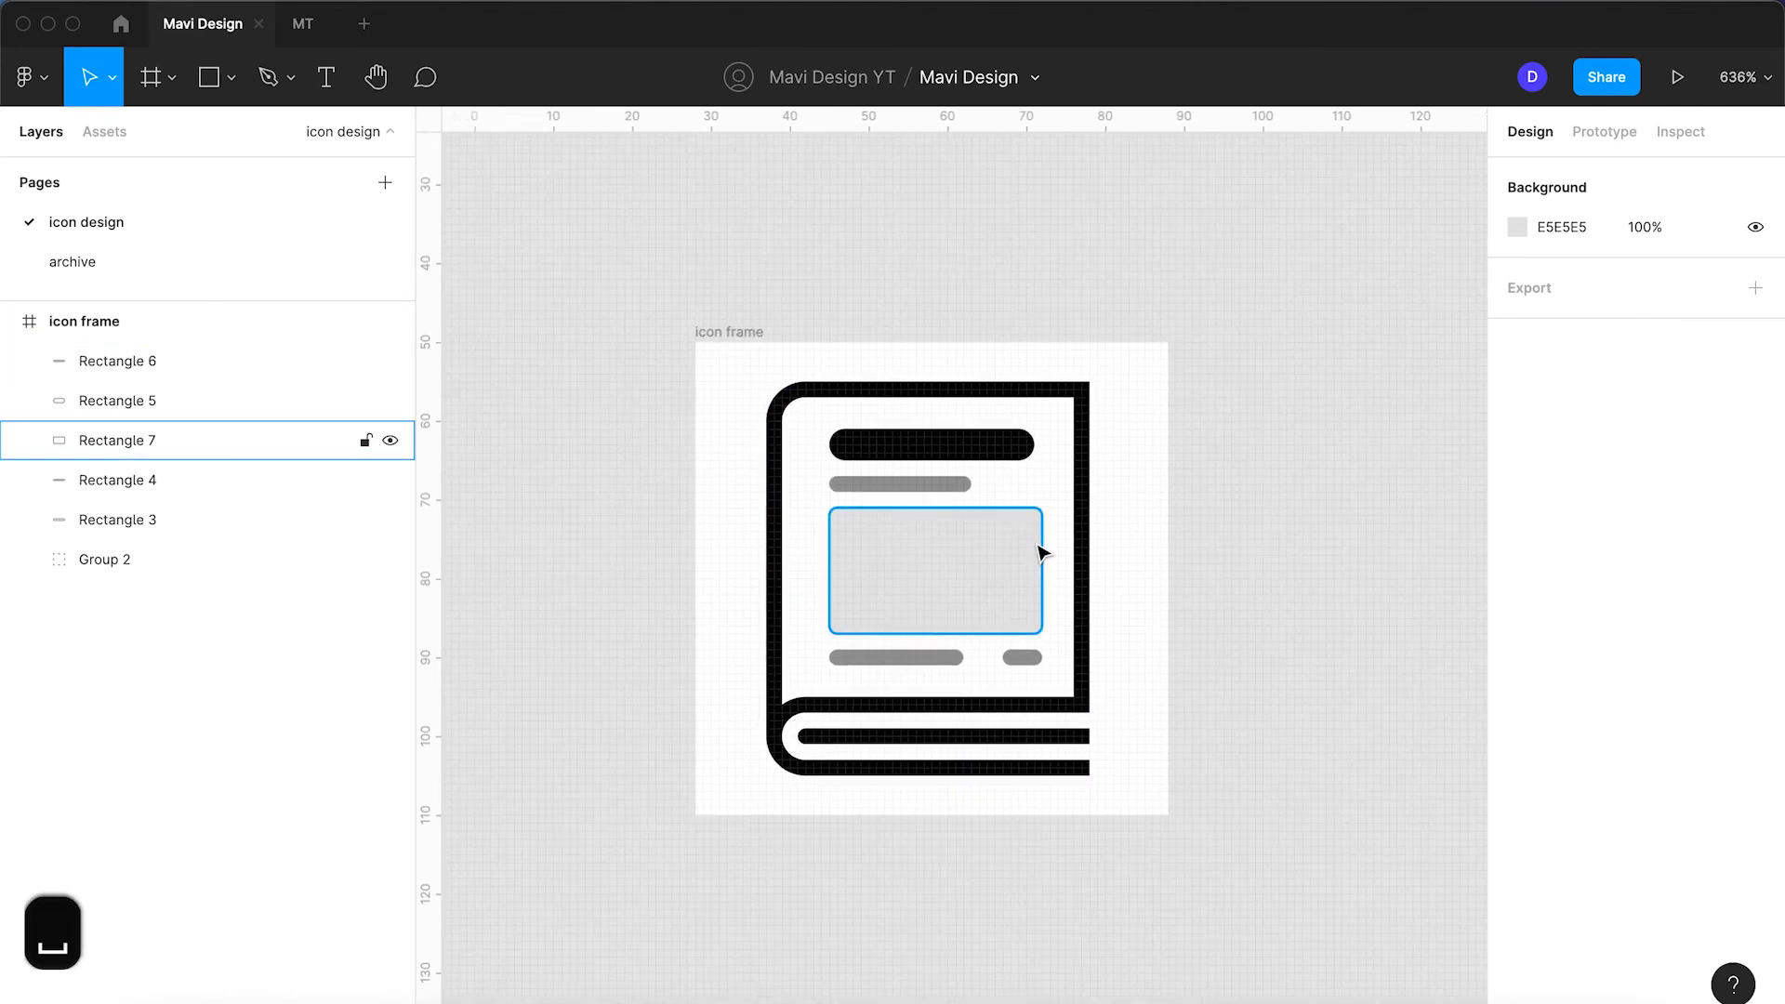